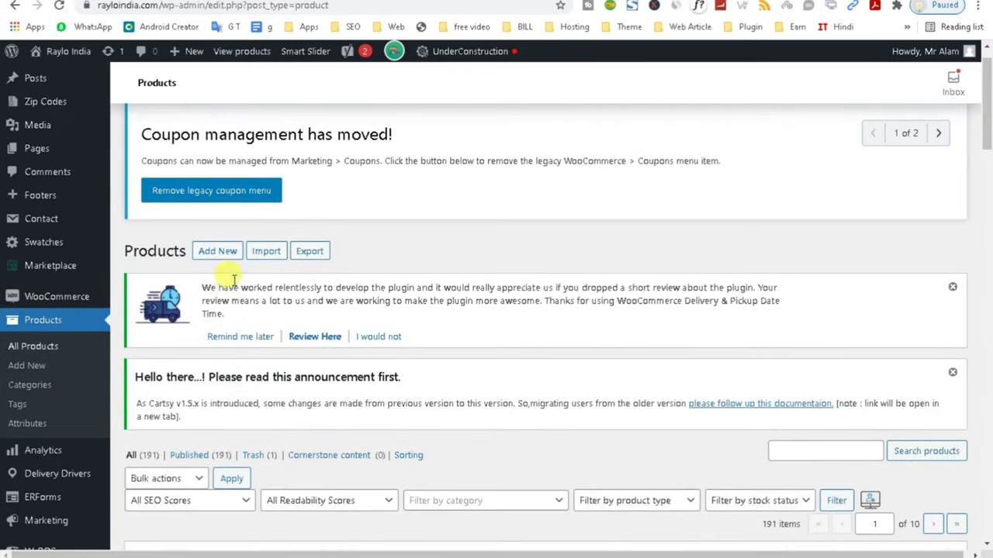
# - Start a new product and name it "test"
pyautogui.click(221, 253)
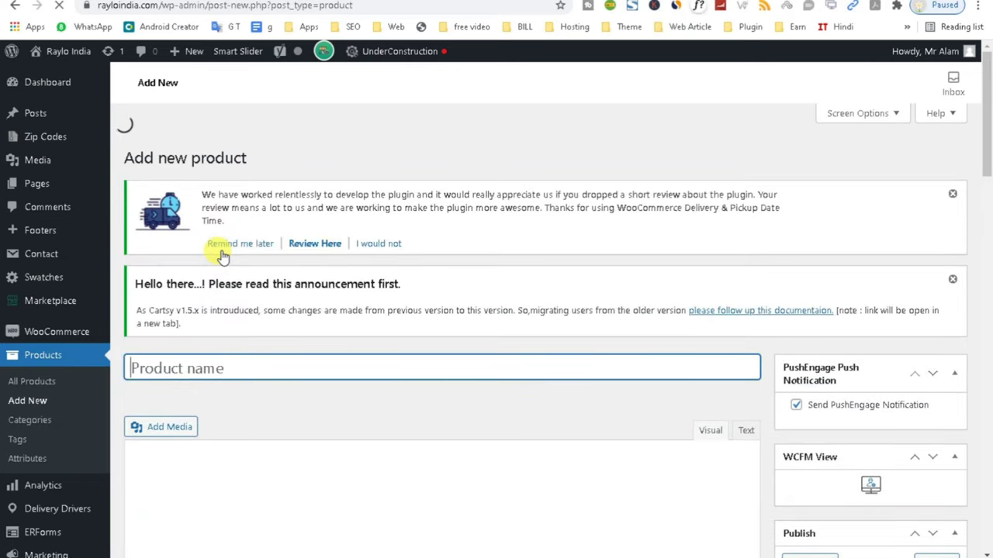
pyautogui.write('test')
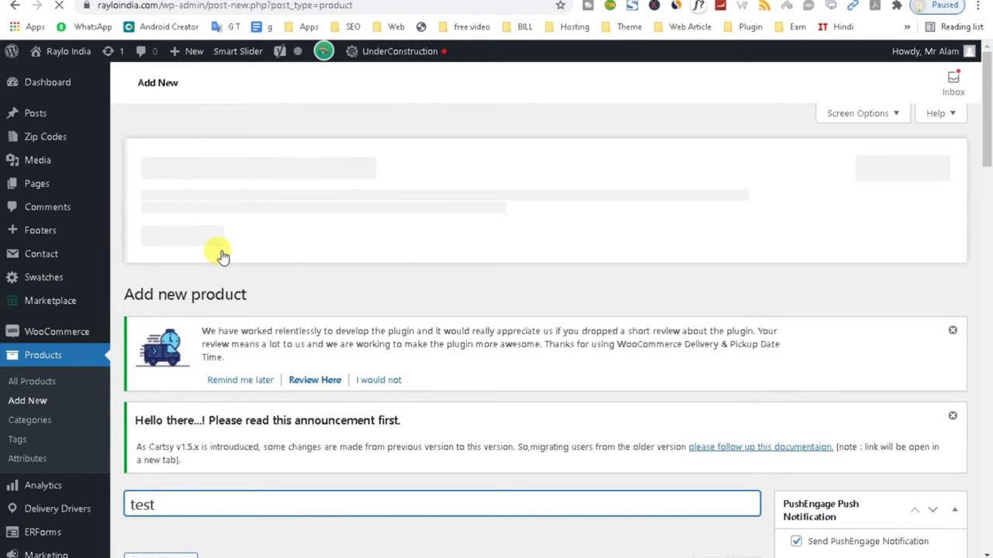
pyautogui.scroll(-6, 987, 122)
pyautogui.click(258, 275)
# - Move the Product data and Product short description boxes up to directly below the main description editor
pyautogui.moveTo(991, 233); pyautogui.dragTo(979, 439)
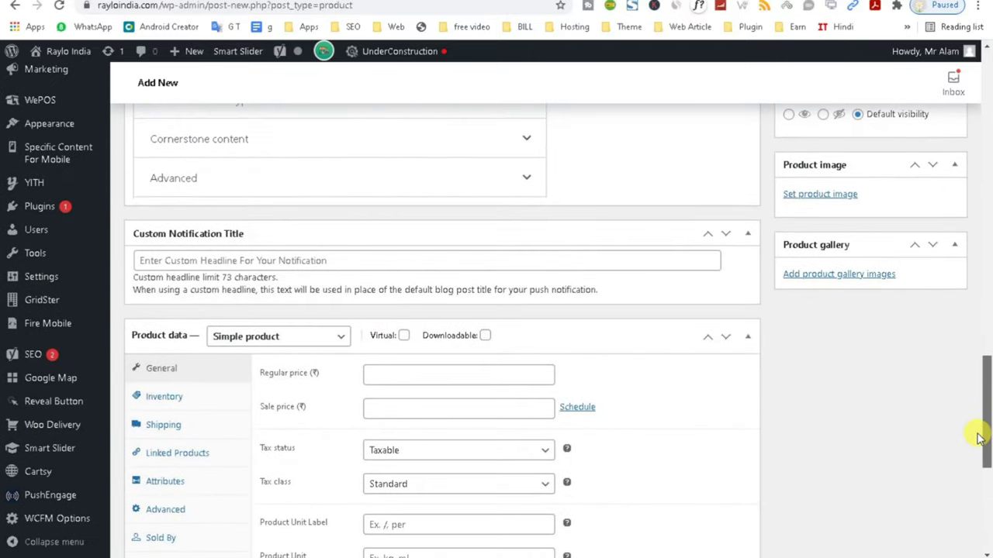
pyautogui.moveTo(155, 336)
pyautogui.mouseDown()
pyautogui.moveTo(155, 322)
pyautogui.moveTo(160, 328)
pyautogui.mouseUp()
pyautogui.scroll(4, 155, 321)
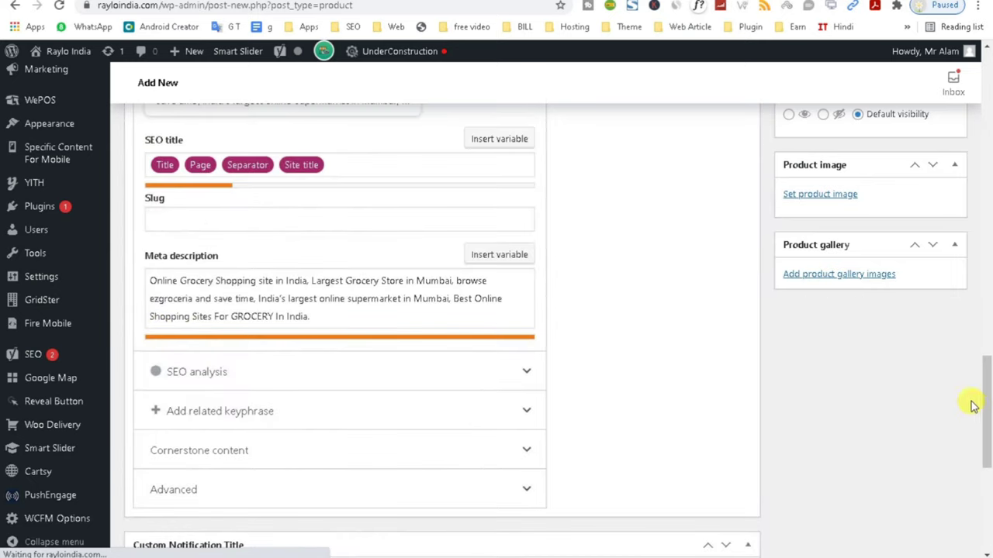
pyautogui.moveTo(982, 421); pyautogui.dragTo(940, 325)
pyautogui.moveTo(990, 357); pyautogui.dragTo(985, 469)
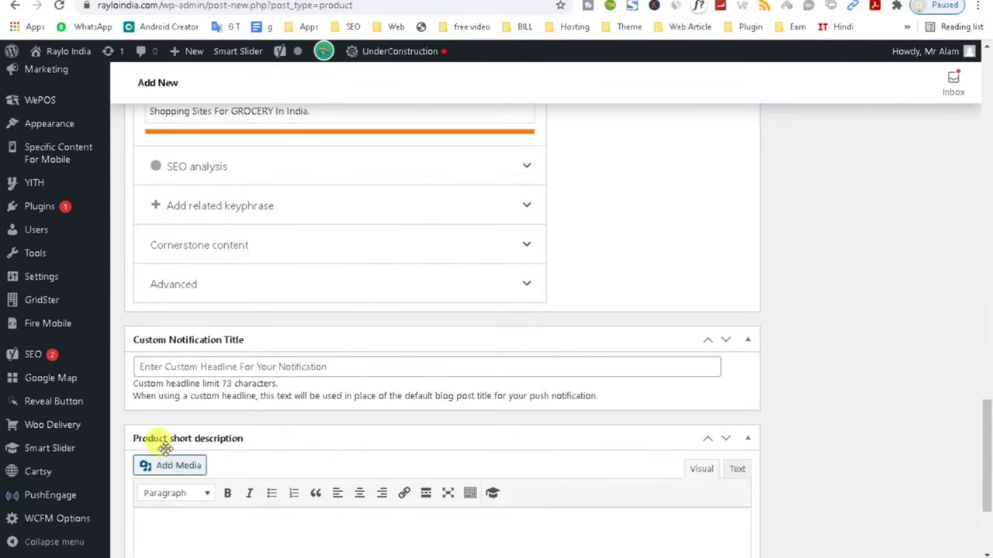
pyautogui.moveTo(148, 438); pyautogui.dragTo(161, 118)
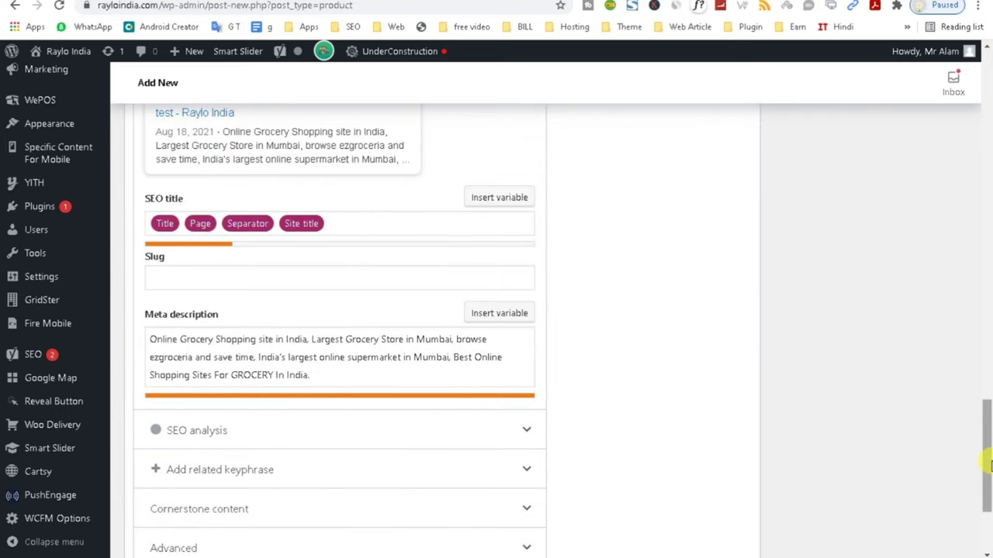
# - Switch the product type to Variable product and back to Simple product to compare their data fields
pyautogui.moveTo(983, 475); pyautogui.dragTo(982, 222)
pyautogui.click(302, 289)
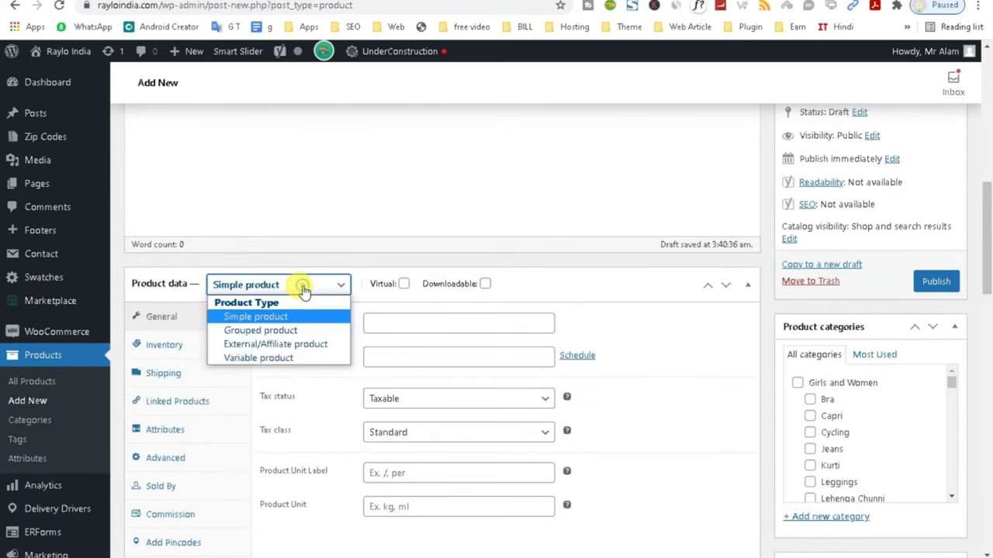
pyautogui.click(286, 358)
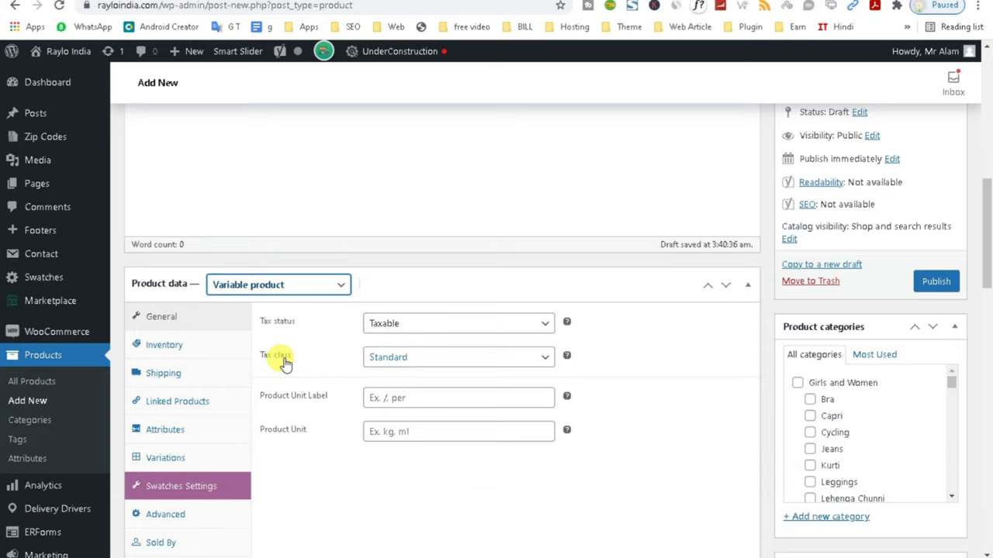
pyautogui.click(320, 288)
pyautogui.click(281, 318)
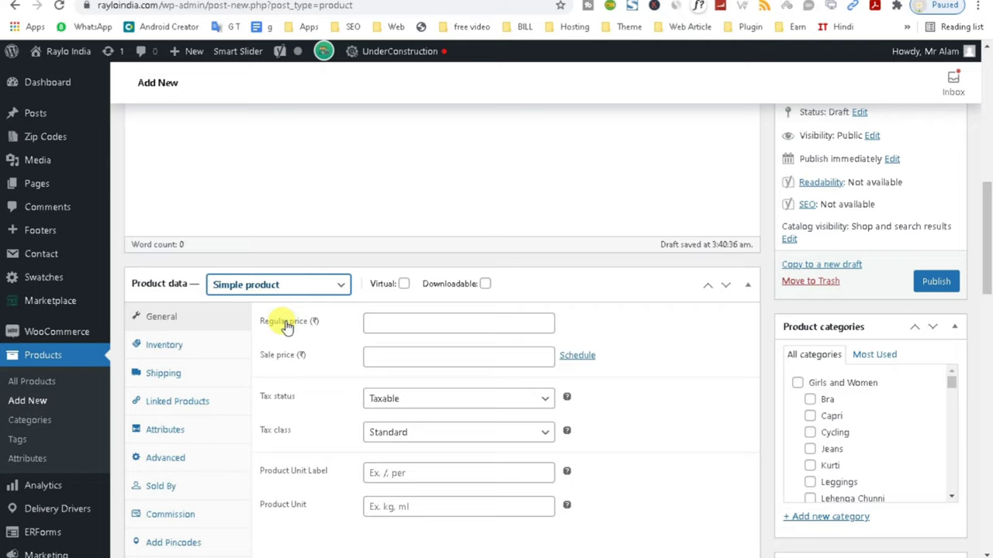
pyautogui.click(289, 288)
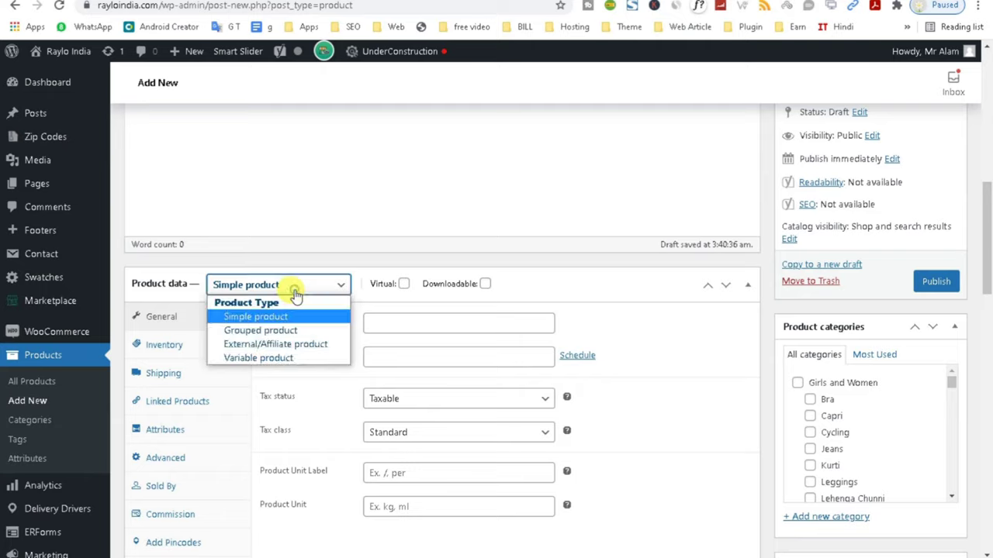
pyautogui.click(283, 361)
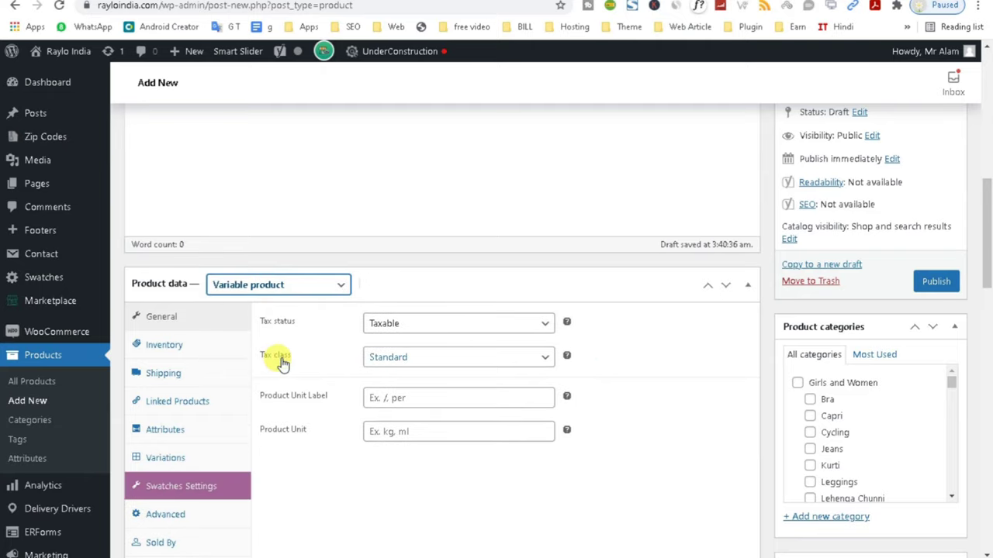
pyautogui.click(266, 287)
pyautogui.click(262, 315)
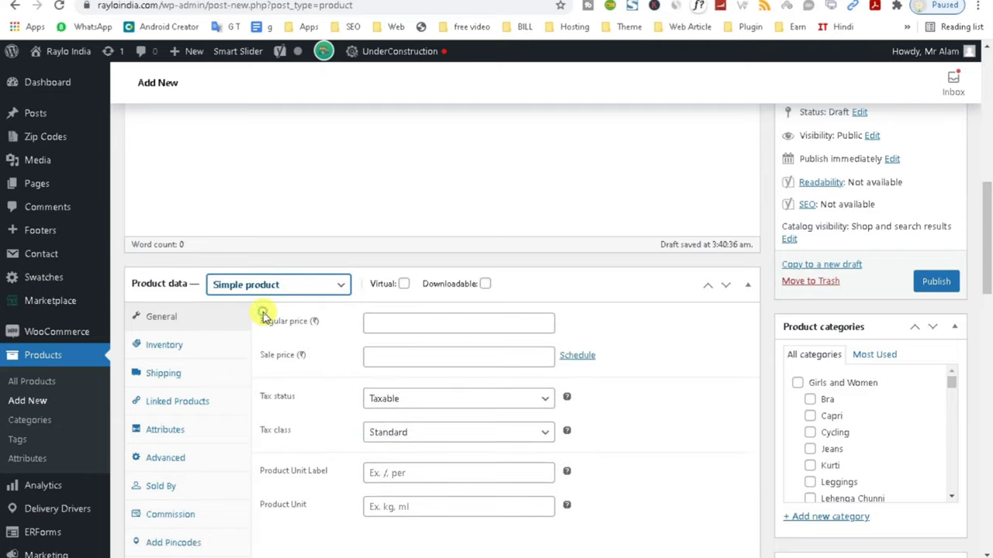
# - Set the product's regular price to 100 and its sale price to 90
pyautogui.click(368, 323)
pyautogui.write('100')
pyautogui.click(386, 356)
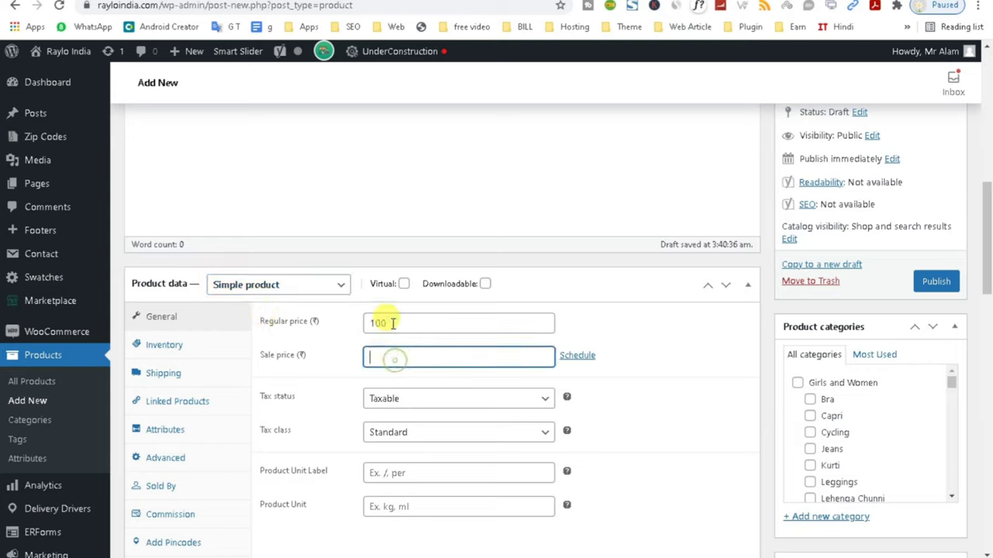
pyautogui.click(398, 326)
pyautogui.click(379, 356)
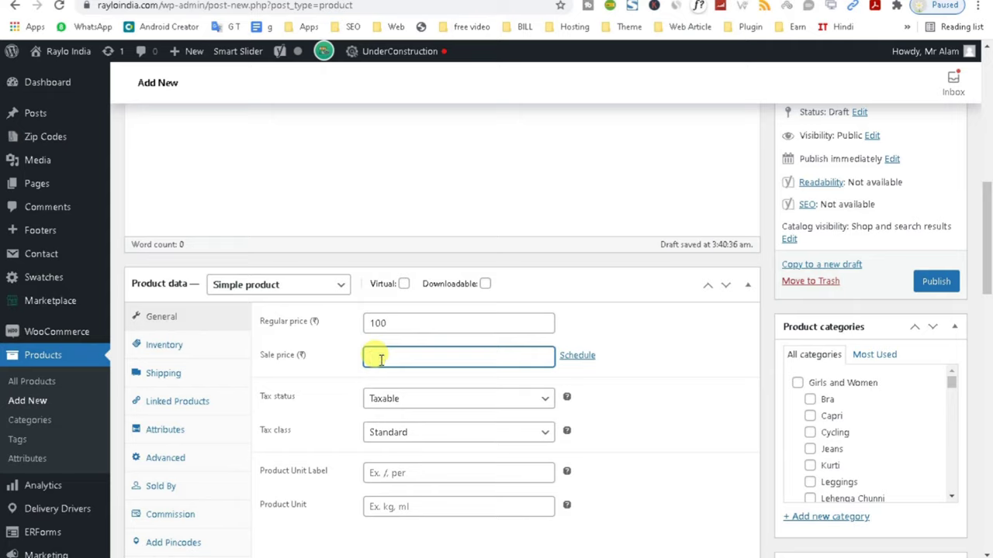
pyautogui.write('90')
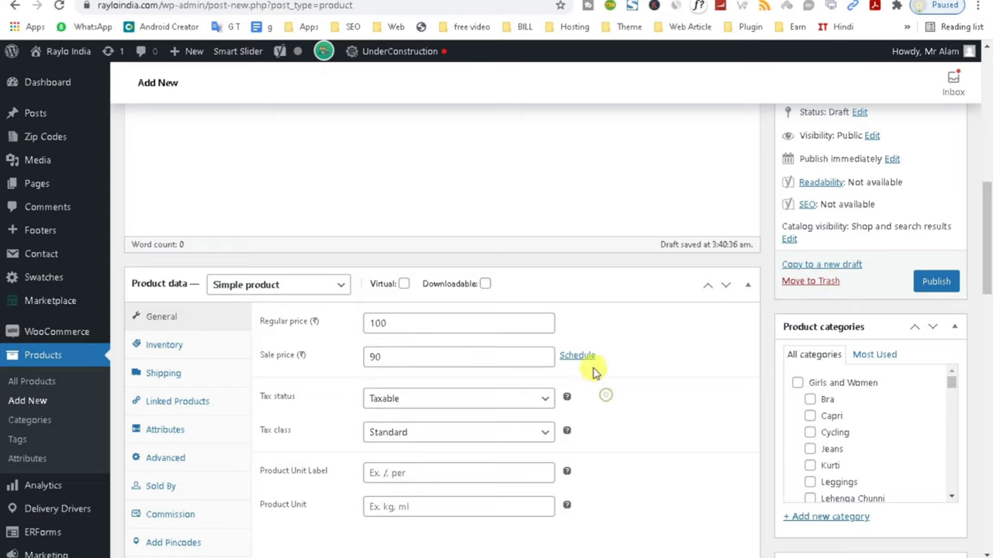
# - Schedule the sale price from 2021-08-18 to 2021-08-29
pyautogui.click(579, 356)
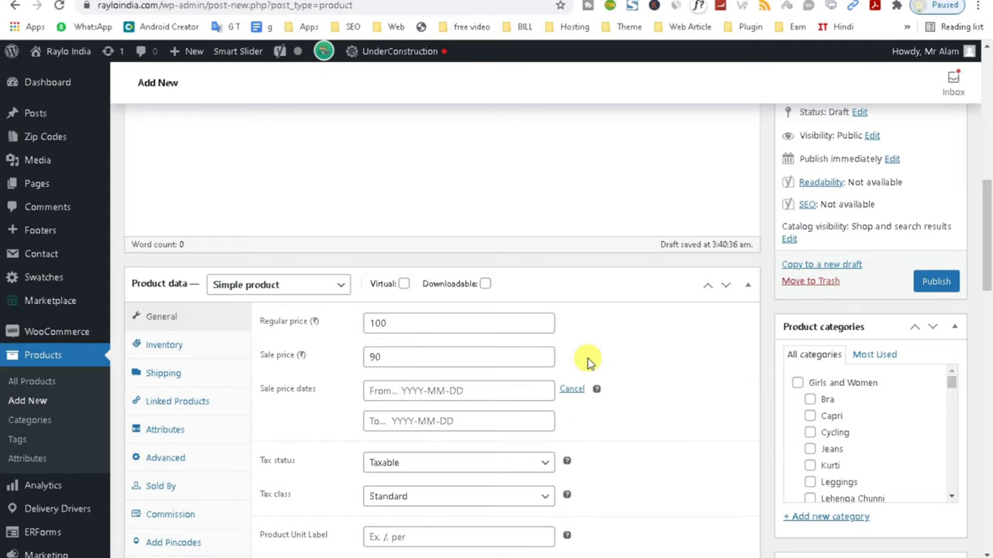
pyautogui.click(383, 385)
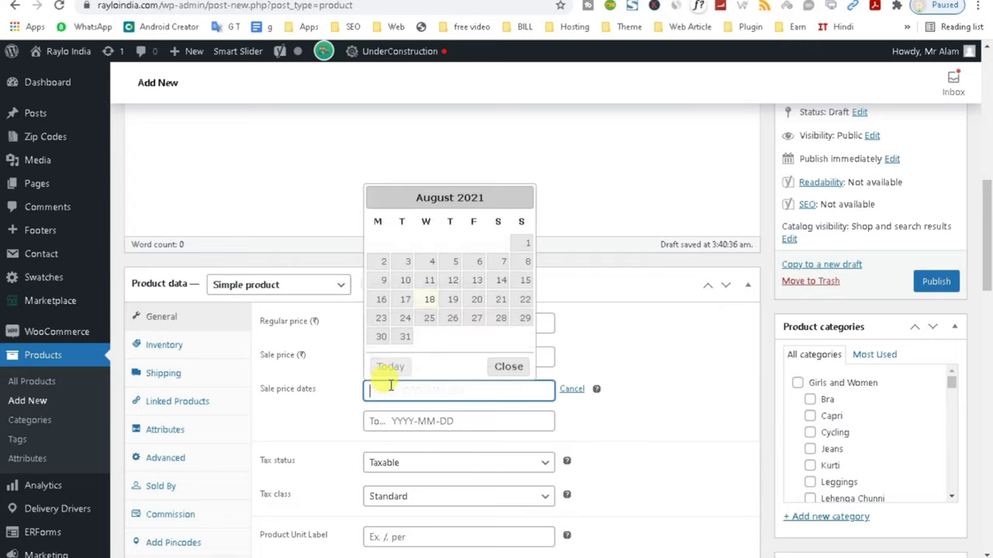
pyautogui.click(429, 299)
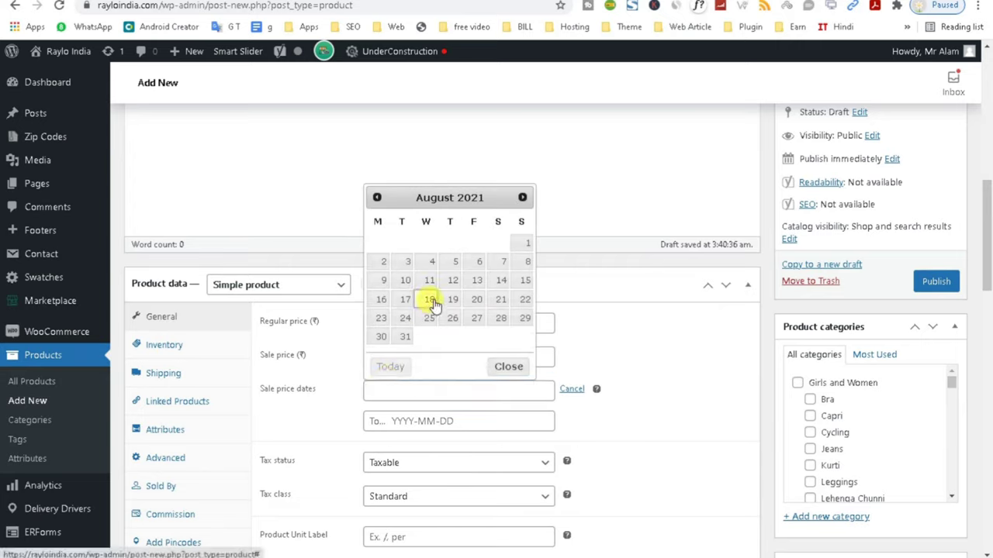
pyautogui.click(429, 423)
pyautogui.click(524, 348)
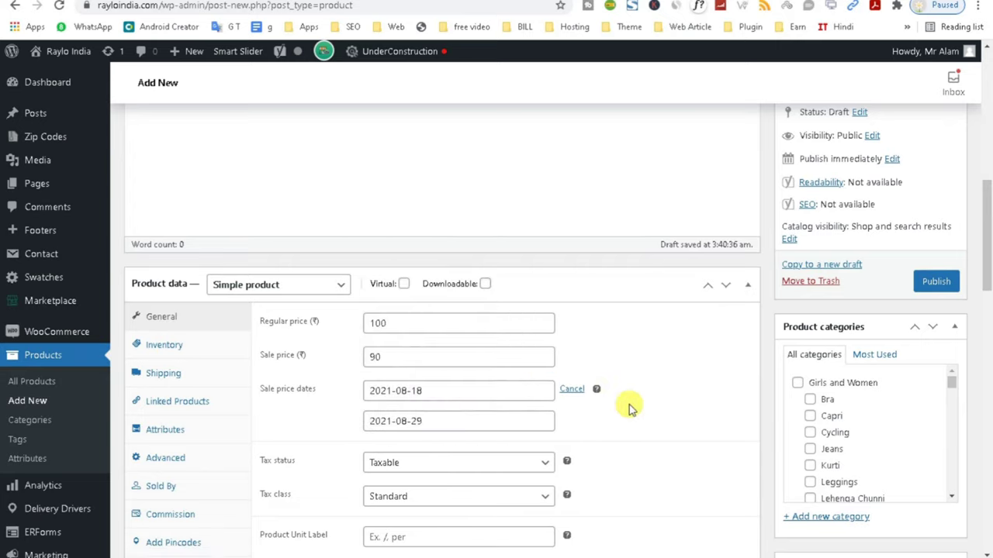
# - Set the product's tax status to None and its tax class to Zero rate
pyautogui.click(443, 463)
pyautogui.click(411, 509)
pyautogui.click(474, 504)
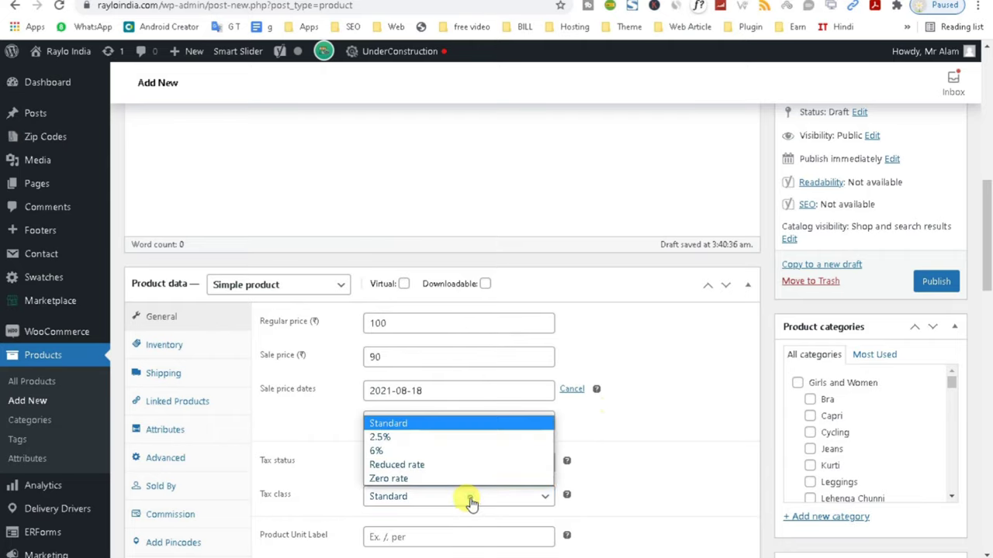
pyautogui.click(421, 480)
# - Set the product unit label to "per" and the product unit to "kg"
pyautogui.scroll(-1, 989, 288)
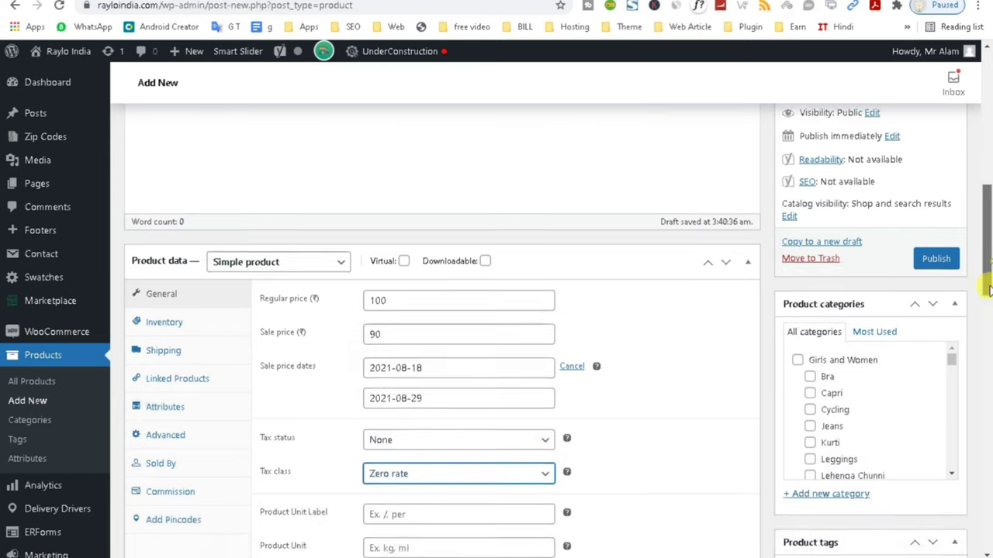
pyautogui.scroll(-3, 989, 289)
pyautogui.click(421, 284)
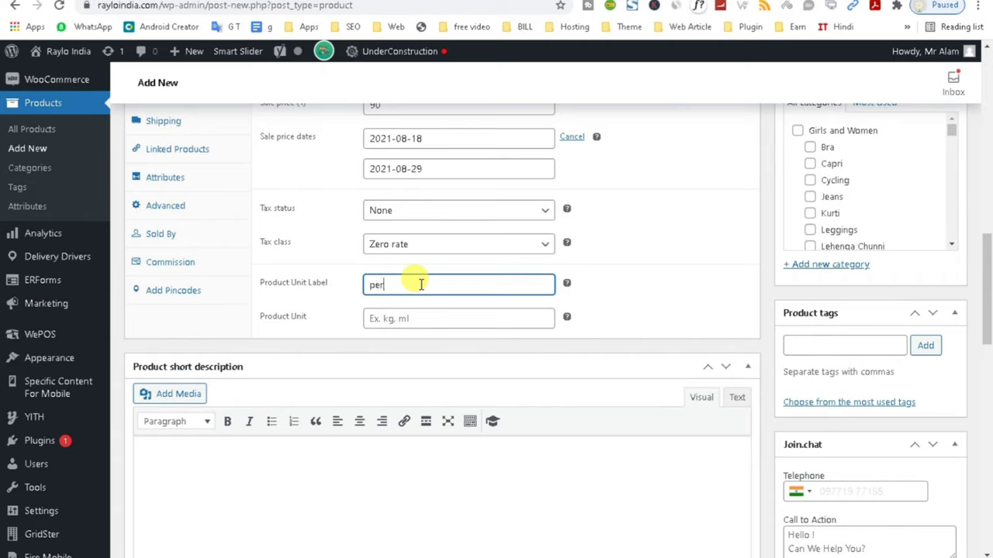
pyautogui.click(414, 311)
pyautogui.write('kg')
pyautogui.click(669, 287)
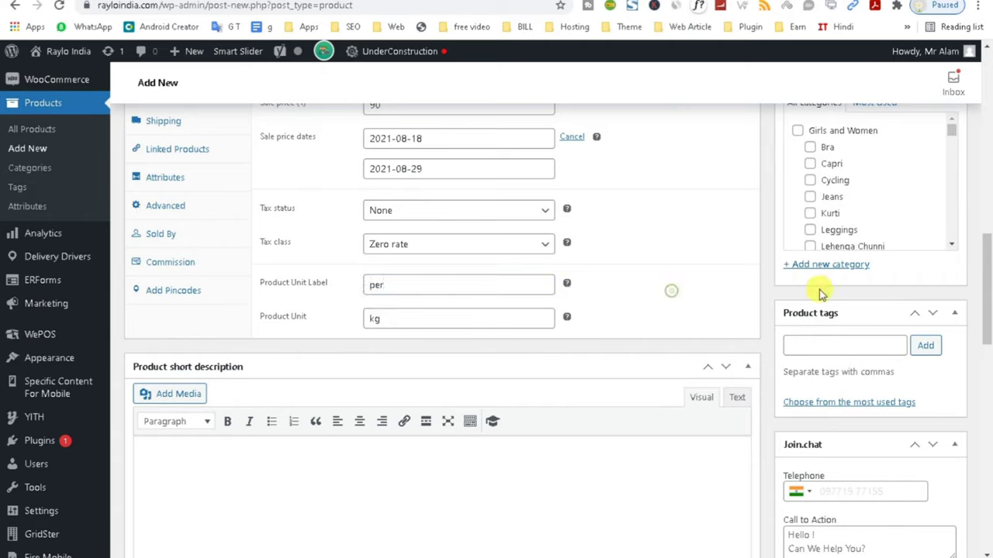
# - Enter veg-001 as the SKU in the product's inventory data
pyautogui.moveTo(985, 297); pyautogui.dragTo(987, 284)
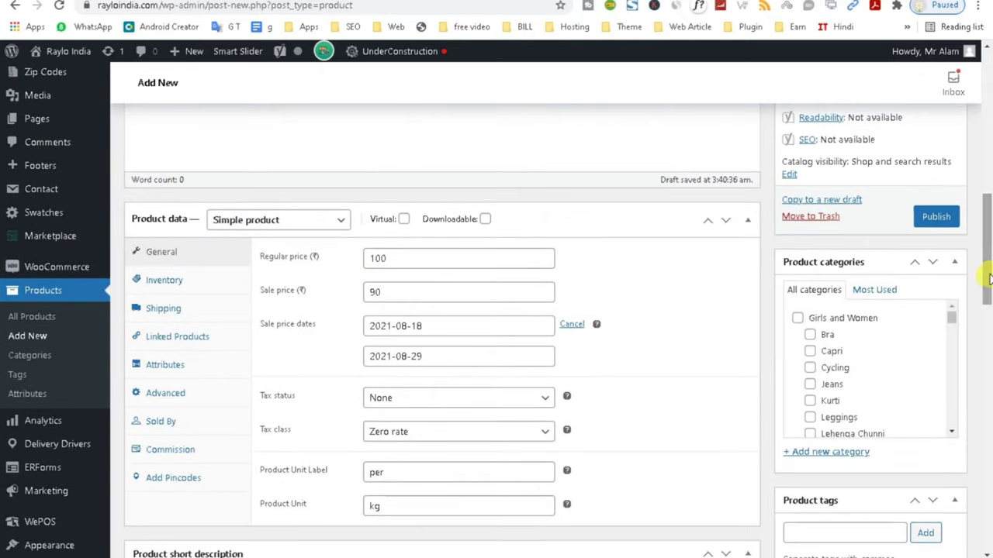
pyautogui.click(162, 281)
pyautogui.click(407, 259)
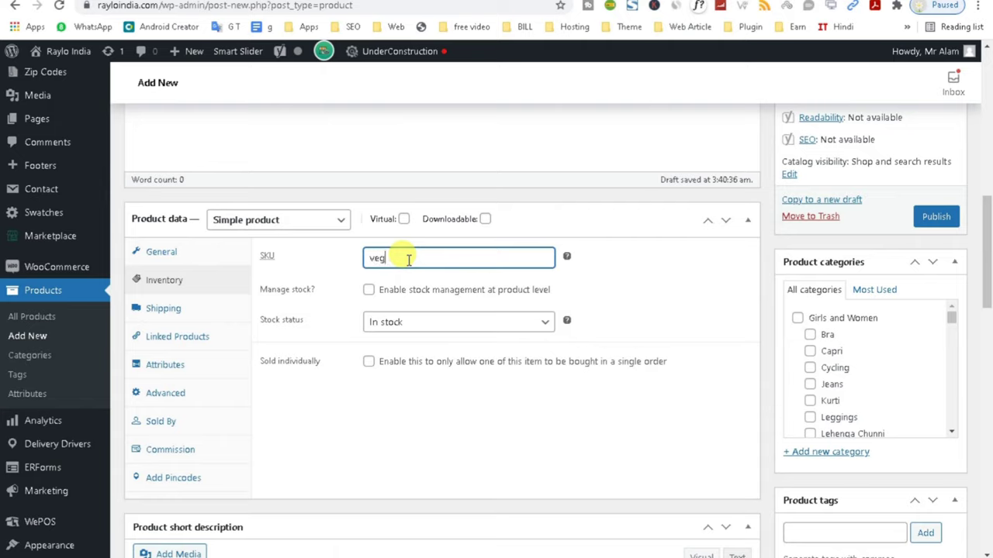
pyautogui.write('veg-==')
pyautogui.press('BackSpace')
pyautogui.press('BackSpace')
# - Enable stock management at product level and set the stock quantity to 100
pyautogui.click(369, 290)
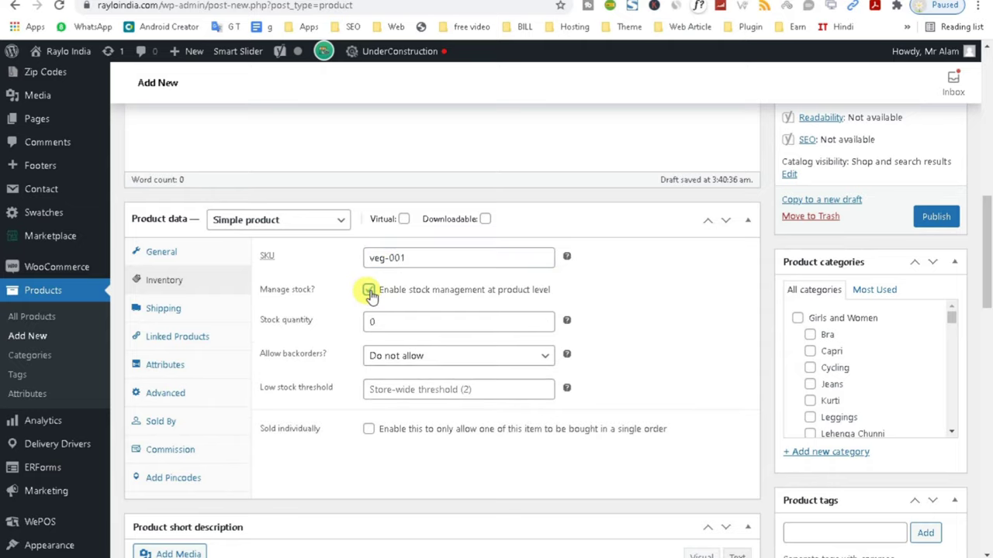
pyautogui.click(369, 290)
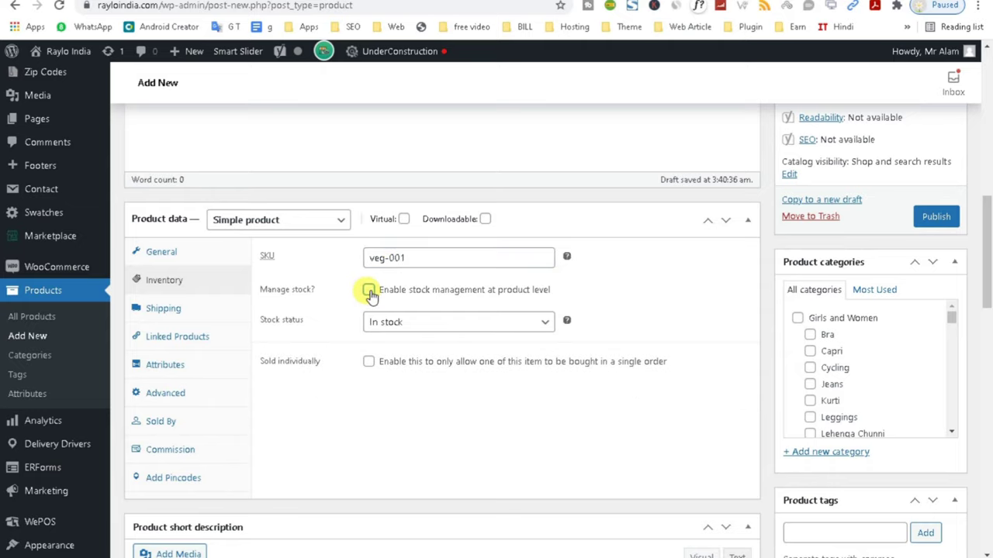
pyautogui.click(369, 290)
pyautogui.click(370, 290)
pyautogui.click(369, 291)
pyautogui.doubleClick(377, 320)
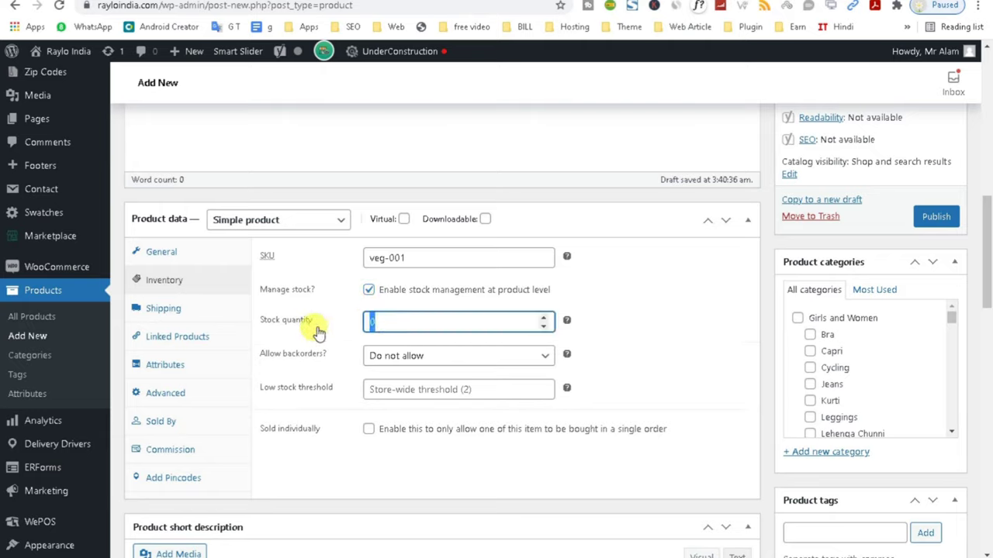
pyautogui.write('100')
pyautogui.click(647, 359)
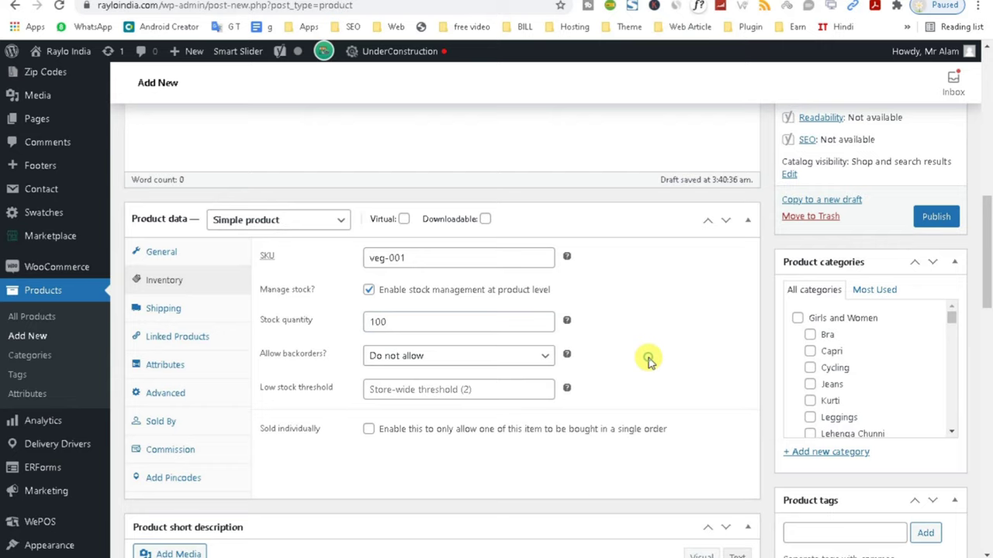
# - Turn the sold-individually restriction on and back off, and view the shipping weight, dimensions and class fields
pyautogui.click(369, 431)
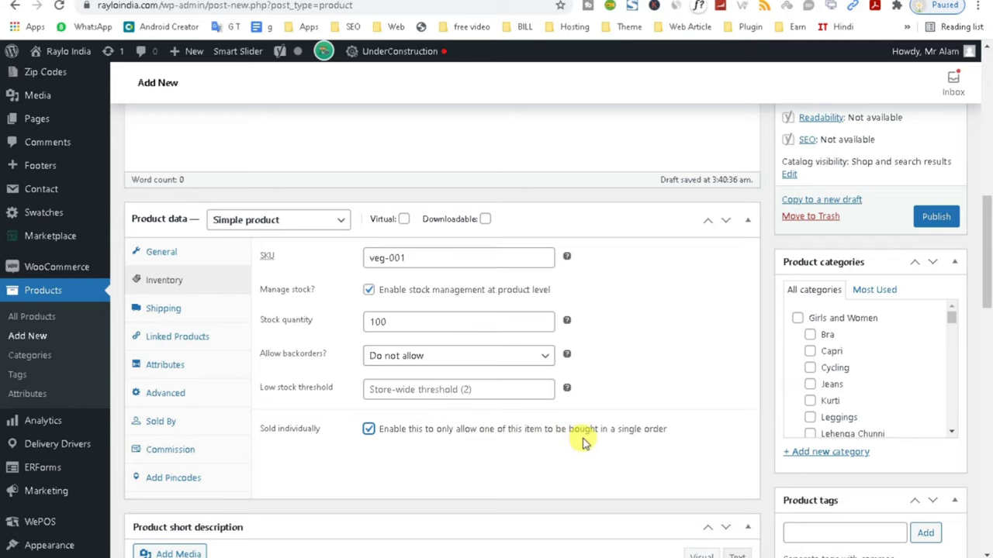
pyautogui.click(368, 428)
pyautogui.click(175, 311)
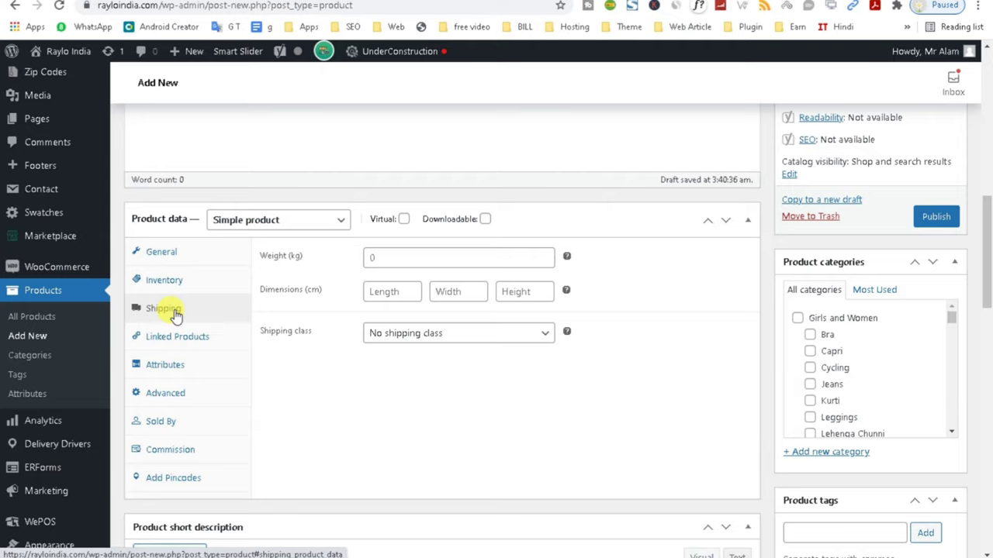
pyautogui.click(413, 264)
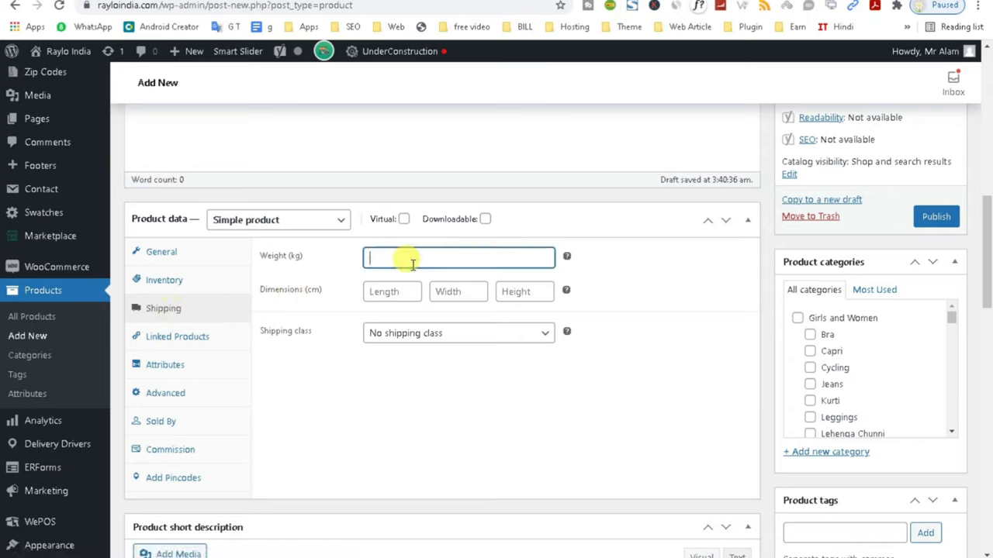
# - Search the linked products' upsells for "appl" and close the suggestions without picking a product
pyautogui.click(197, 339)
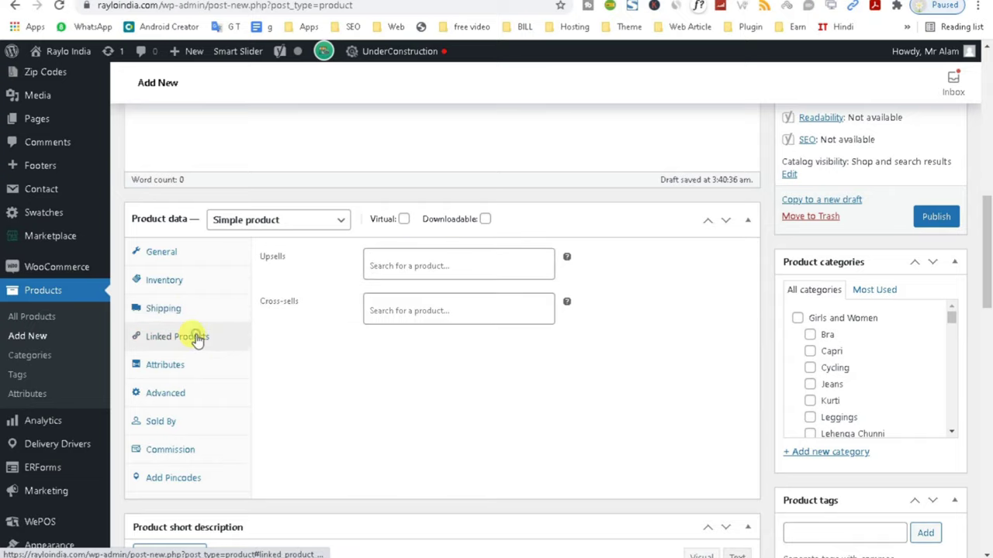
pyautogui.click(390, 267)
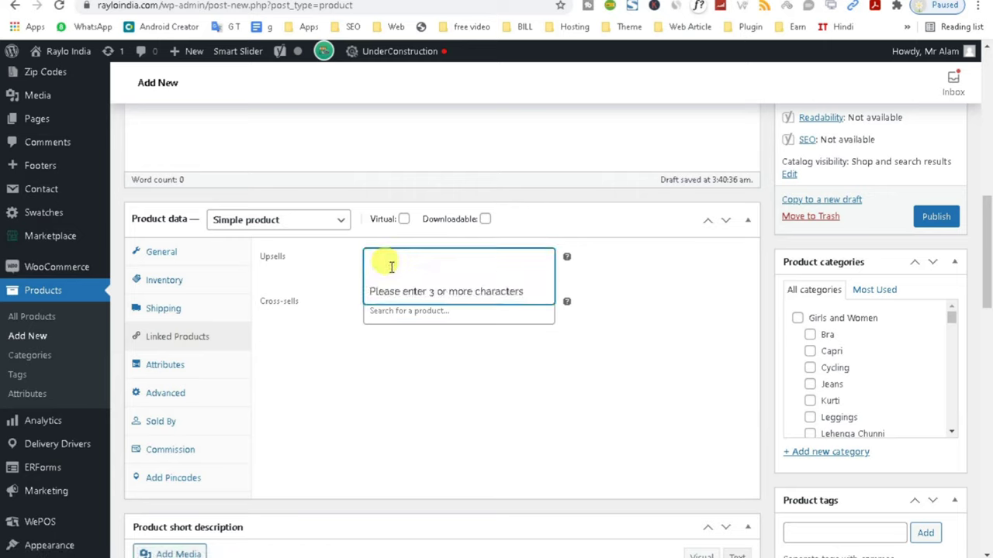
pyautogui.write('appl')
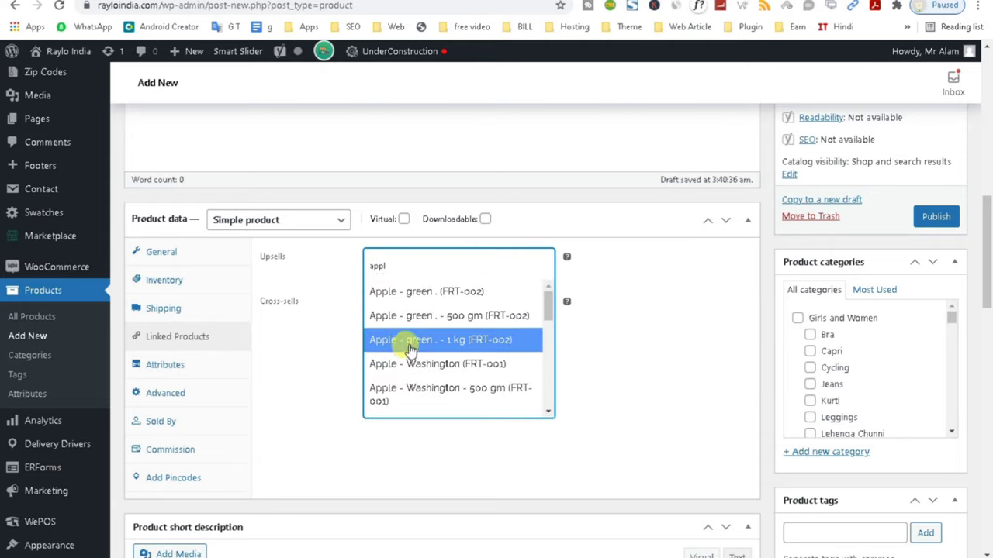
pyautogui.click(627, 327)
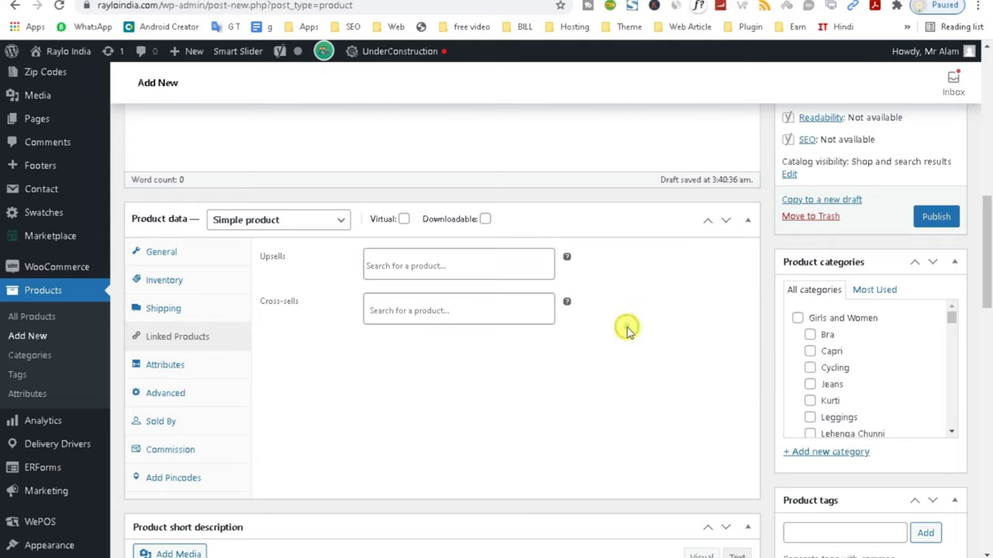
# - Add a custom product attribute named Weight with the values 1kg | 2kg to the product
pyautogui.click(155, 373)
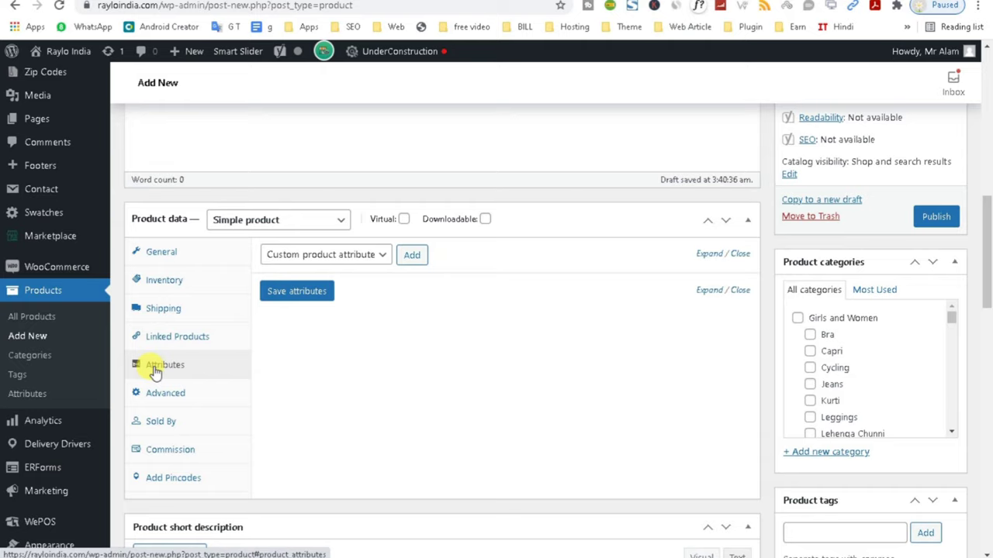
pyautogui.click(379, 255)
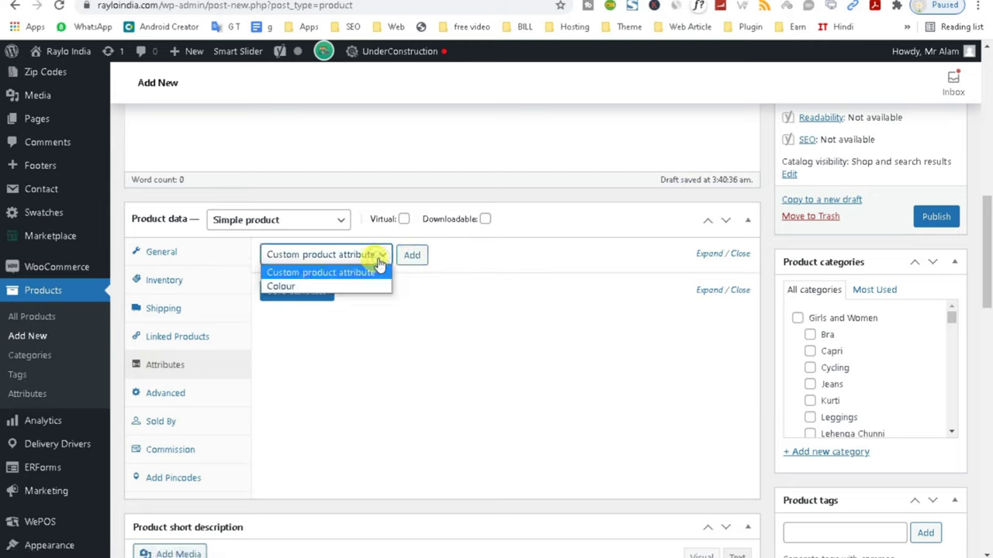
pyautogui.click(493, 321)
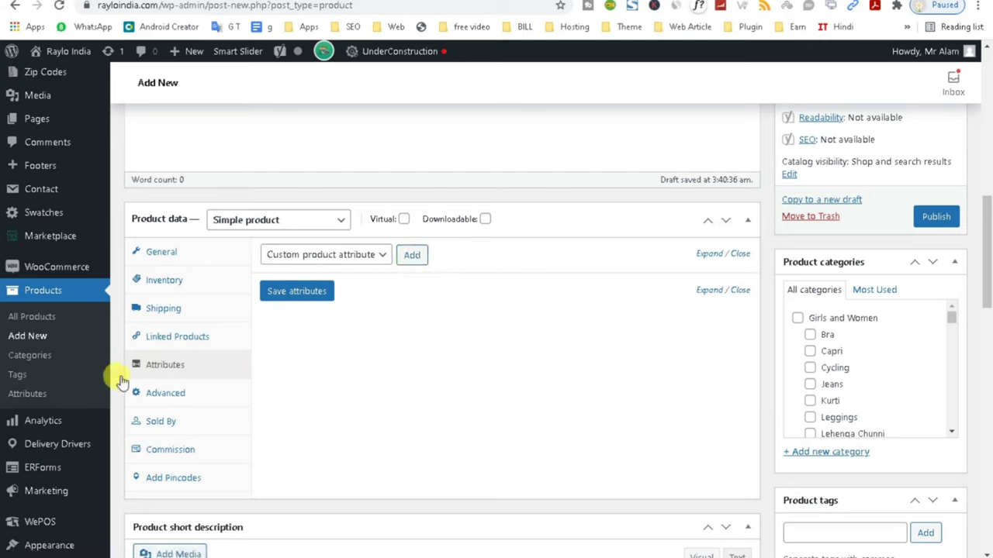
pyautogui.click(381, 258)
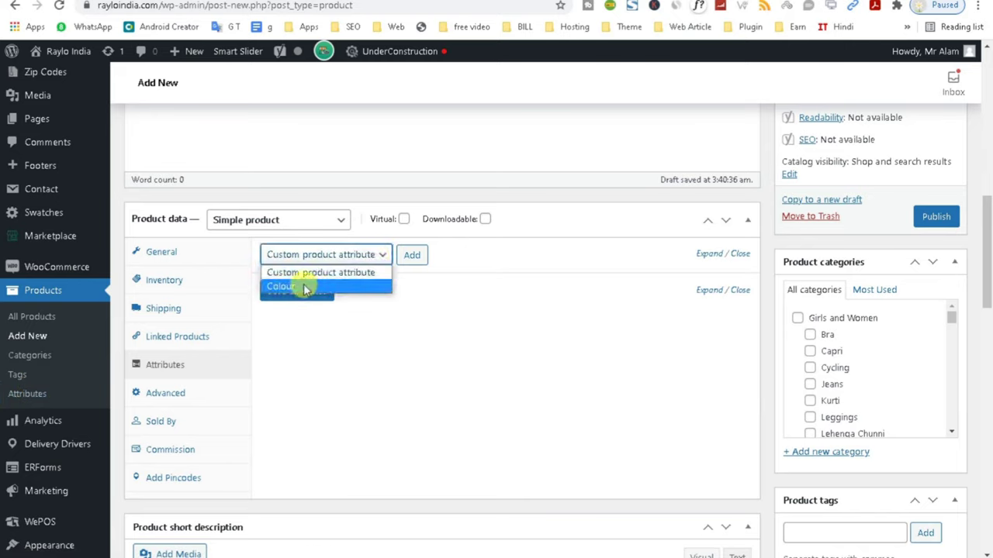
pyautogui.click(430, 371)
pyautogui.click(360, 254)
pyautogui.click(353, 275)
pyautogui.click(411, 254)
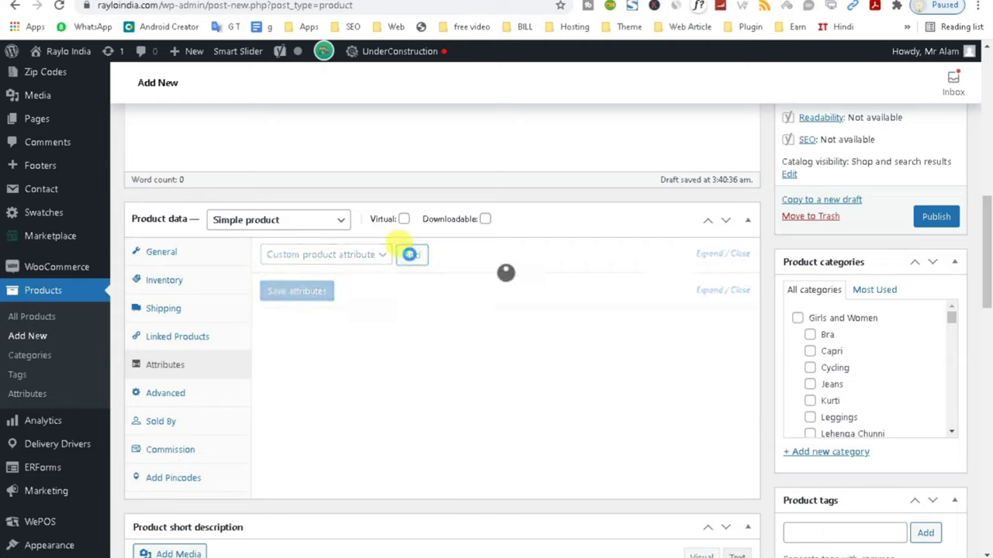
pyautogui.click(329, 334)
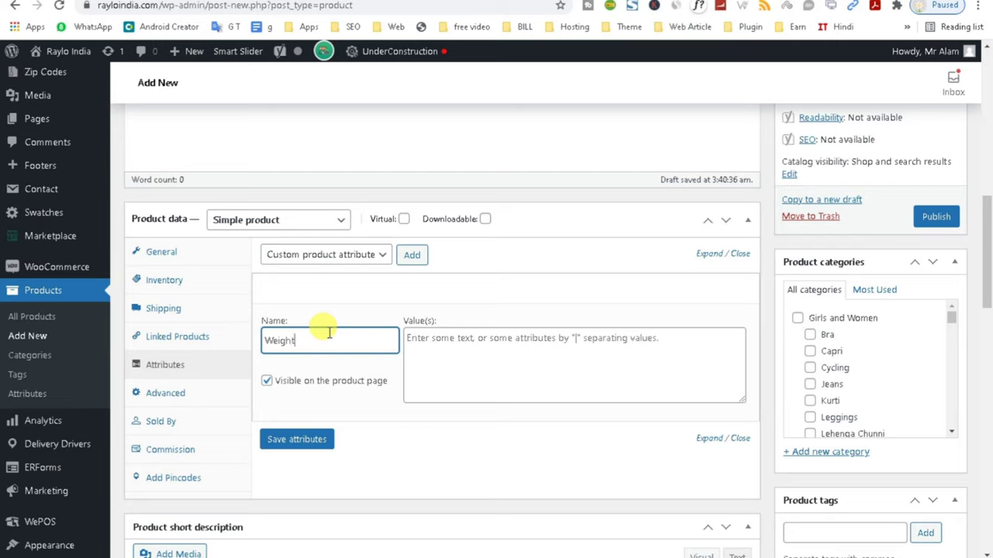
pyautogui.click(473, 341)
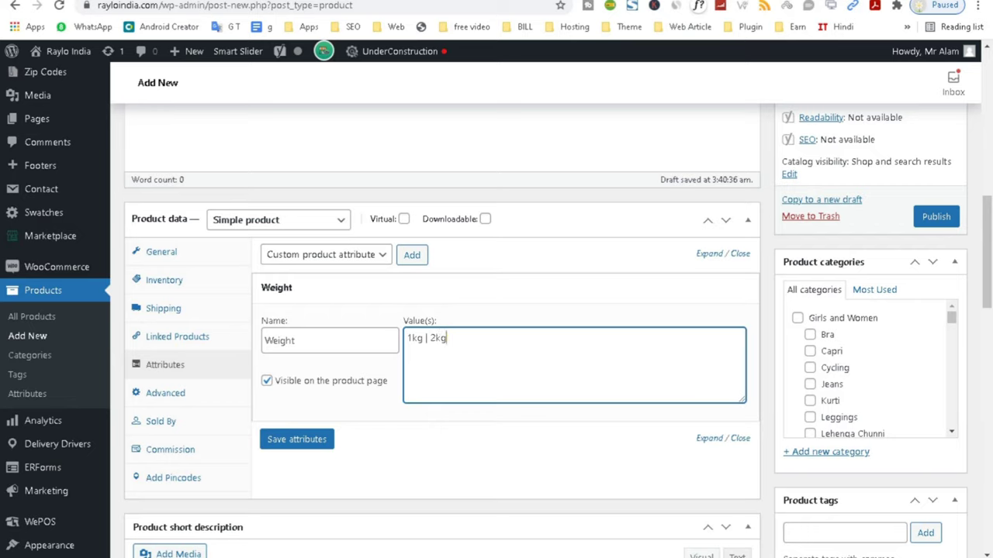
# - Copy the attribute name, open the store-wide product Attributes page separately, and enter Weight as the new attribute's name and slug
pyautogui.moveTo(315, 347); pyautogui.dragTo(244, 344)
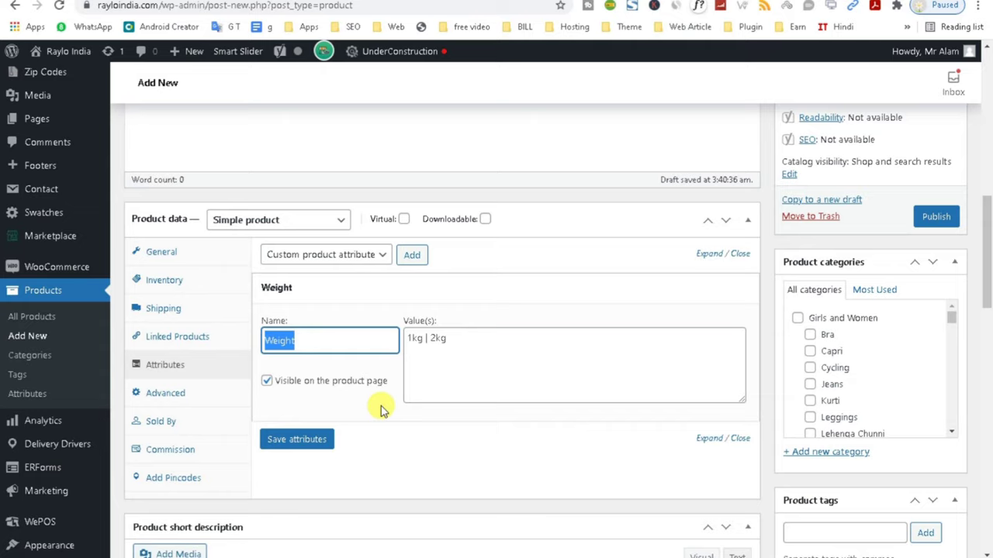
pyautogui.rightClick(33, 397)
pyautogui.click(68, 403)
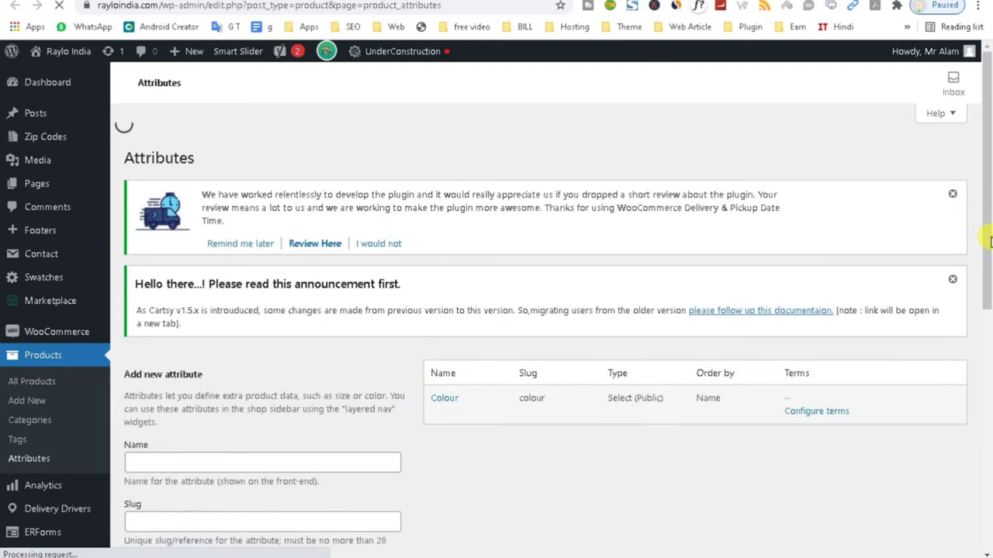
pyautogui.moveTo(986, 214); pyautogui.dragTo(845, 334)
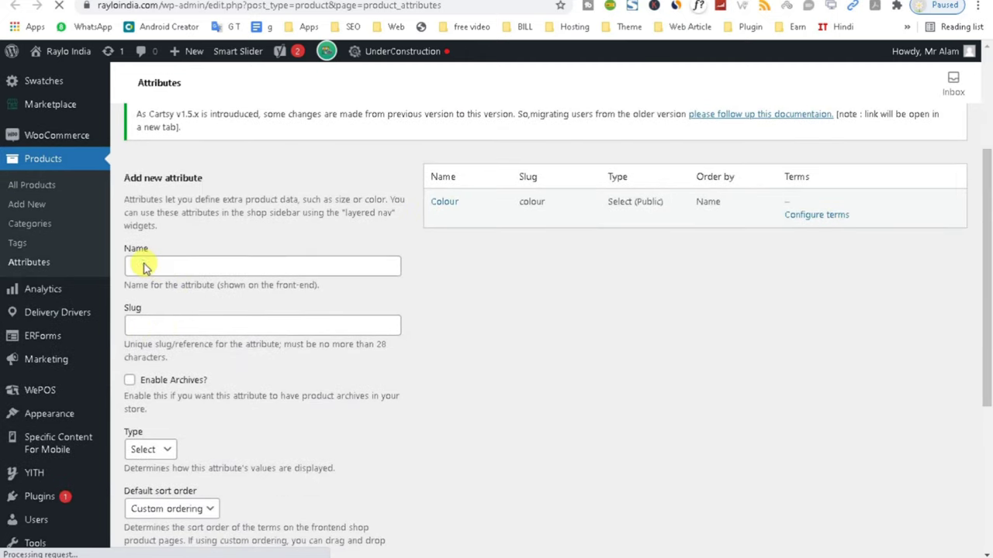
pyautogui.click(142, 402)
pyautogui.write('Weight')
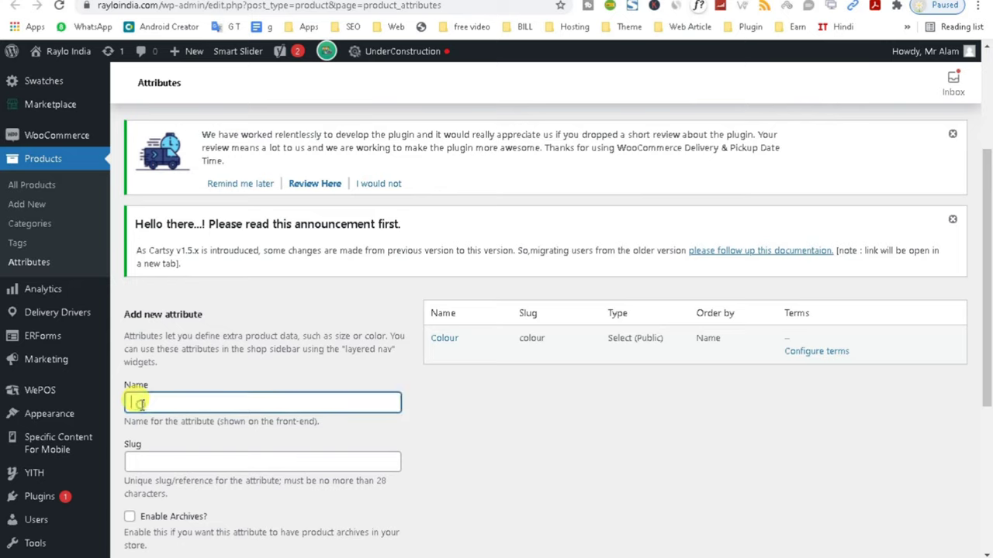
pyautogui.click(412, 435)
pyautogui.click(172, 456)
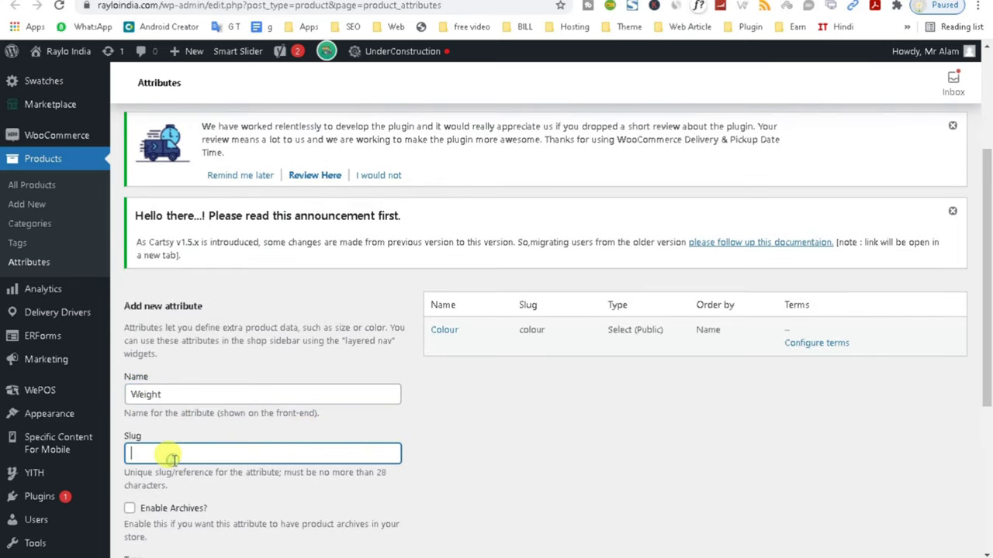
# - Review the type choices, keep Select with custom ordering, and add the store-wide Weight attribute
pyautogui.moveTo(984, 302); pyautogui.dragTo(979, 402)
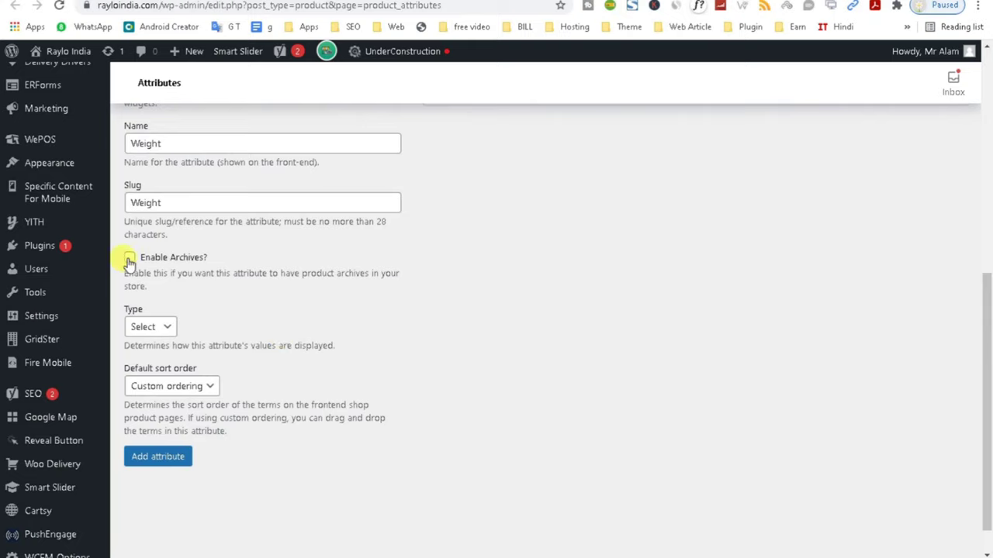
pyautogui.click(164, 328)
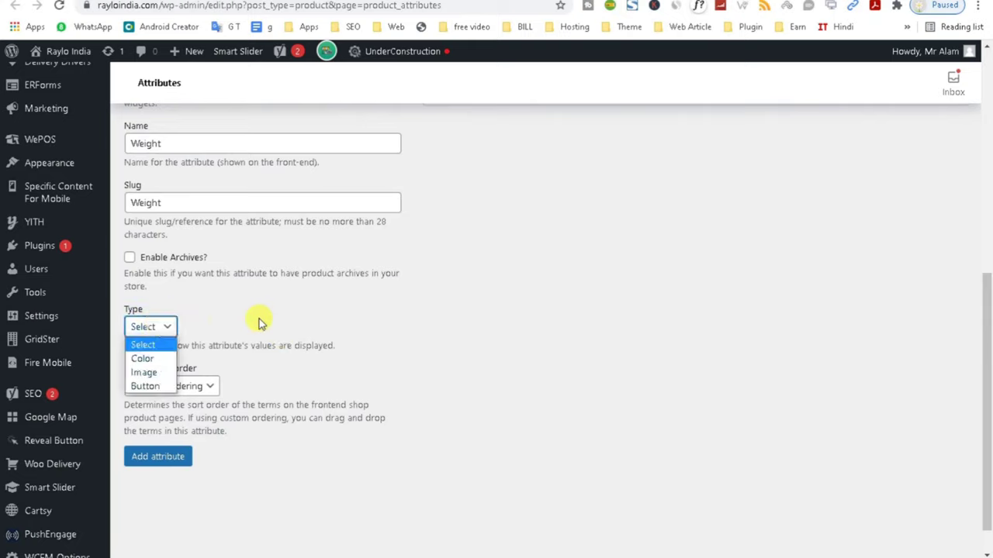
pyautogui.click(349, 315)
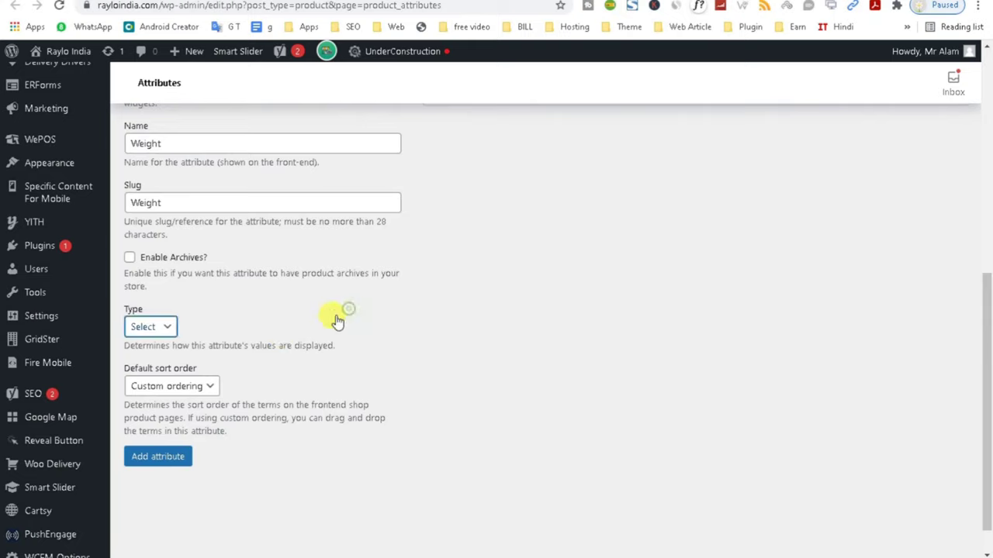
pyautogui.moveTo(985, 419)
pyautogui.mouseDown()
pyautogui.moveTo(981, 326)
pyautogui.moveTo(973, 405)
pyautogui.mouseUp()
pyautogui.click(168, 489)
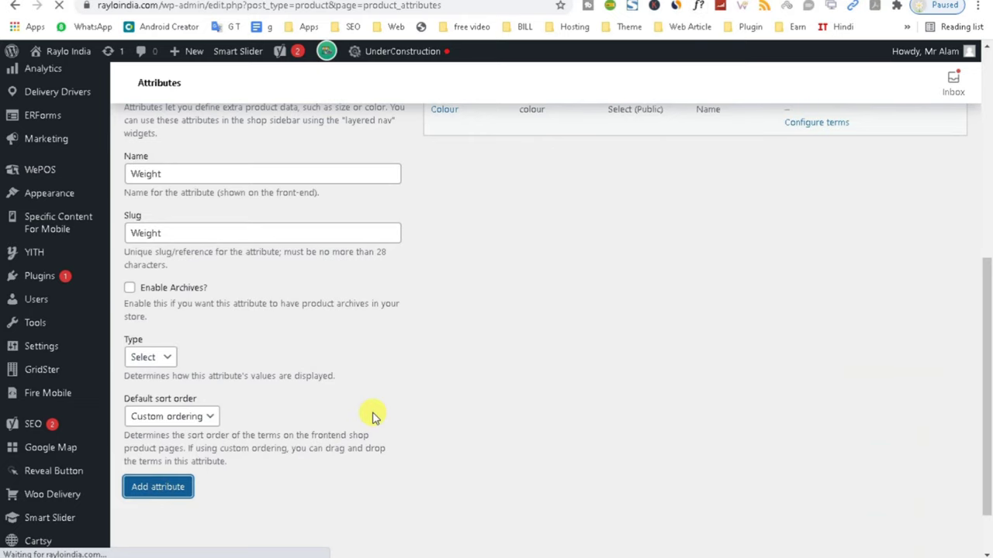
# - Open the term configuration of the Weight attribute and examine its name, slug and description fields
pyautogui.moveTo(986, 222); pyautogui.dragTo(986, 317)
pyautogui.click(828, 394)
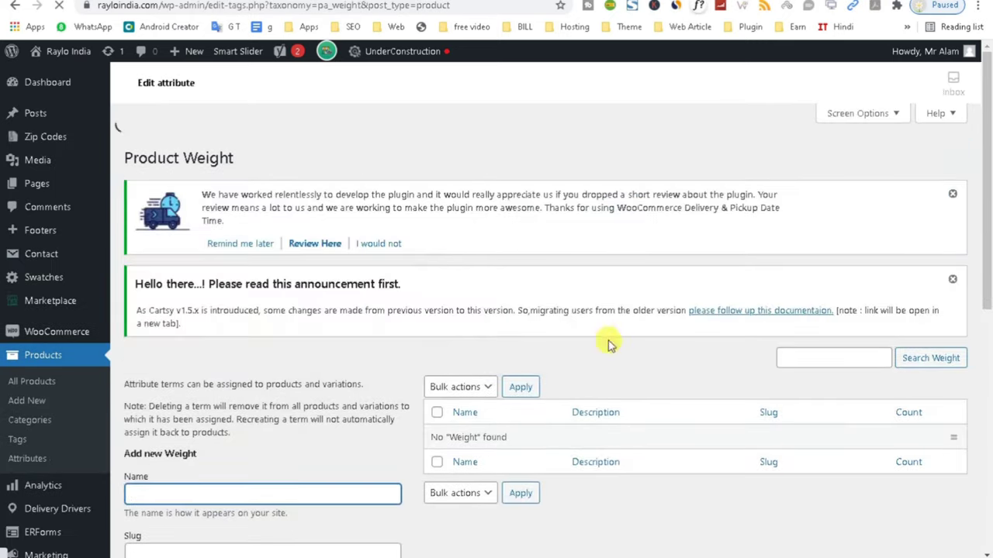
pyautogui.moveTo(990, 245); pyautogui.dragTo(987, 395)
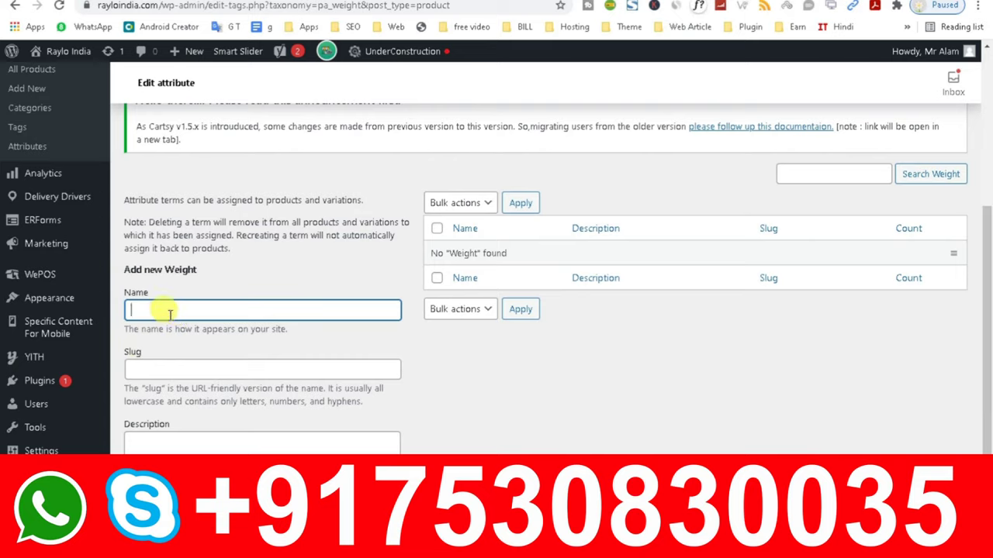
pyautogui.click(163, 441)
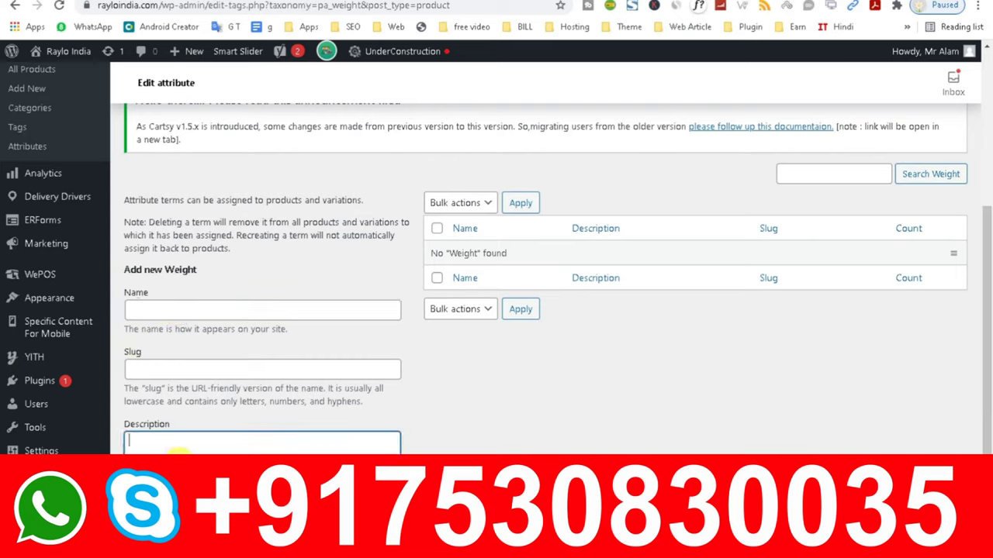
pyautogui.click(163, 371)
pyautogui.click(166, 309)
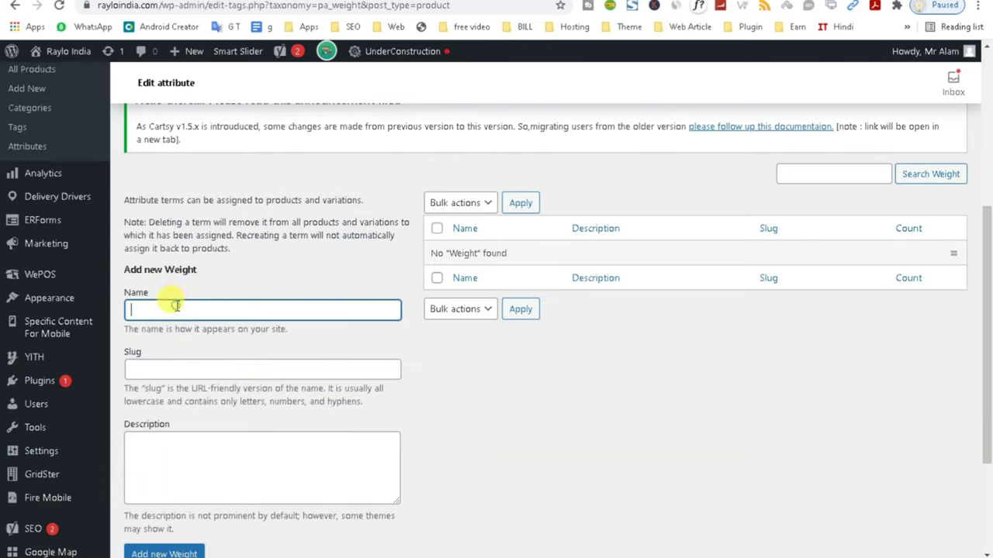
pyautogui.moveTo(989, 324); pyautogui.dragTo(989, 275)
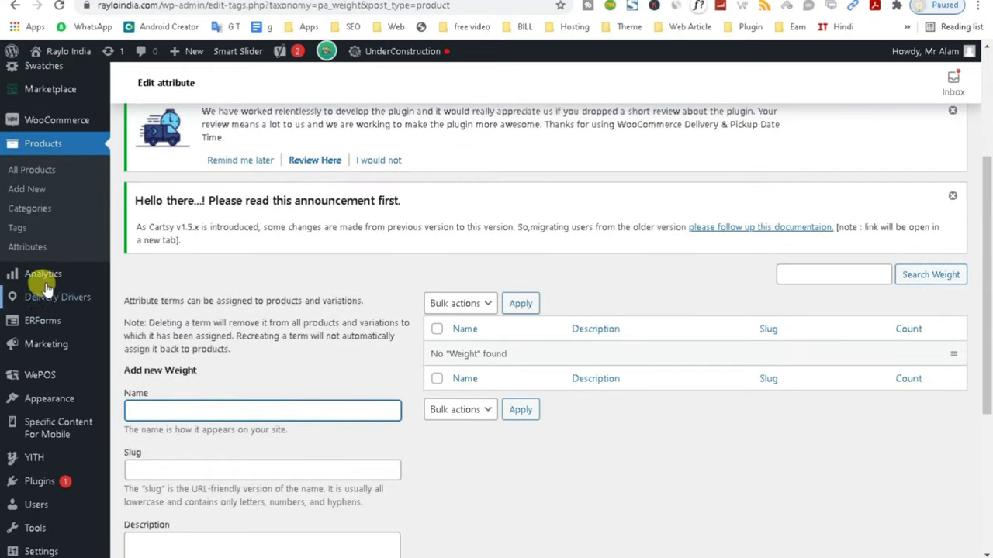
# - Return to the Attributes page and add an attribute with the name and slug Size and archives enabled
pyautogui.click(36, 248)
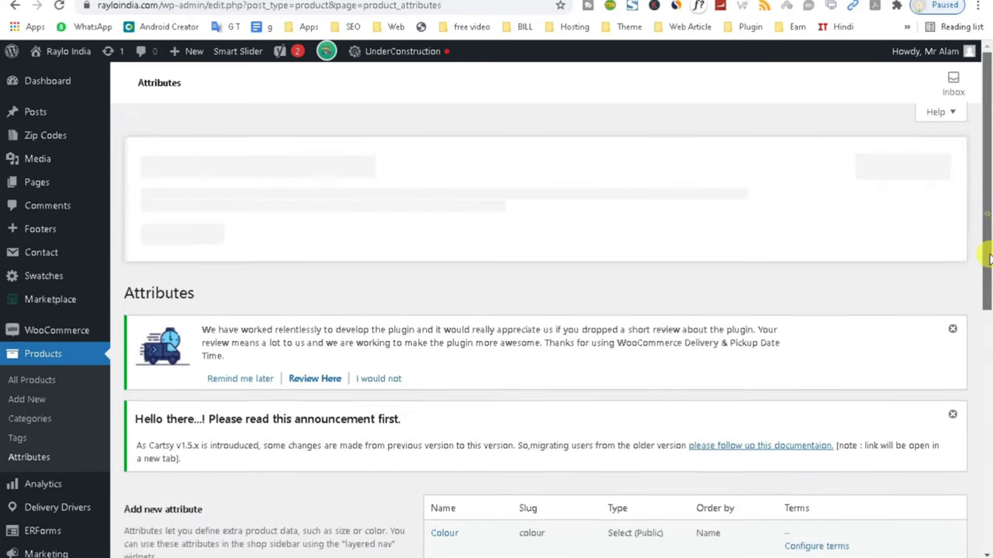
pyautogui.moveTo(982, 300); pyautogui.dragTo(982, 349)
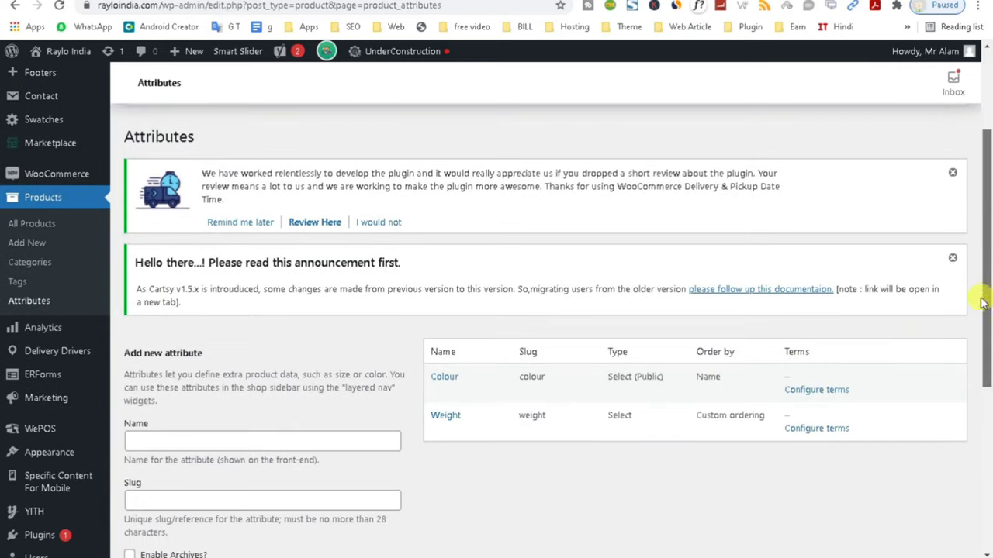
pyautogui.click(146, 427)
pyautogui.write('S')
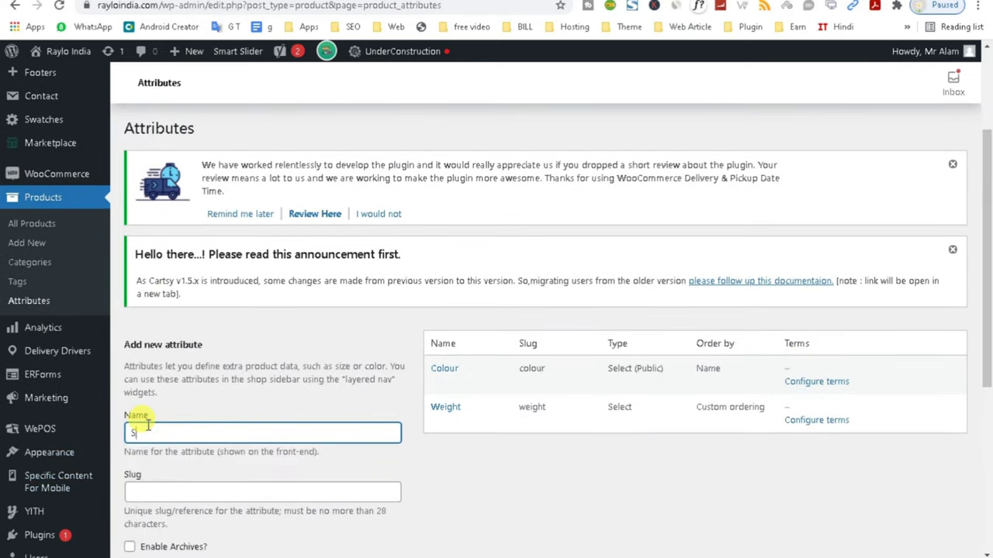
pyautogui.write('ize')
pyautogui.click(450, 508)
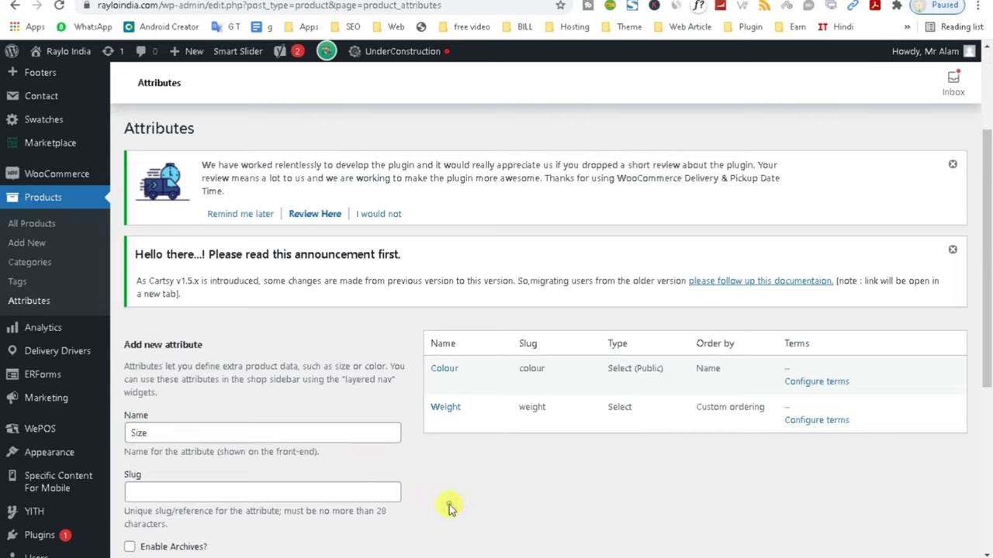
pyautogui.click(288, 496)
pyautogui.write('Size')
pyautogui.moveTo(984, 333); pyautogui.dragTo(984, 433)
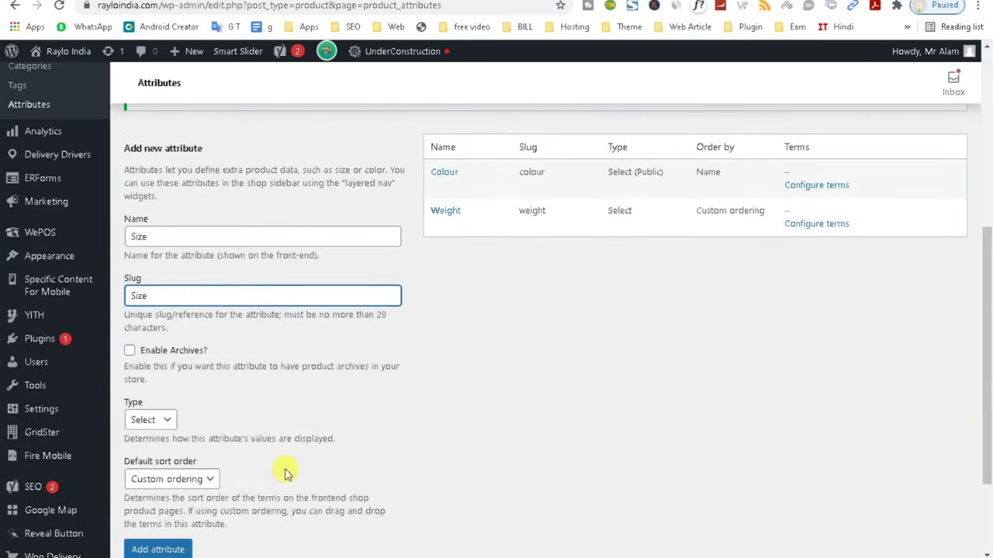
pyautogui.click(129, 353)
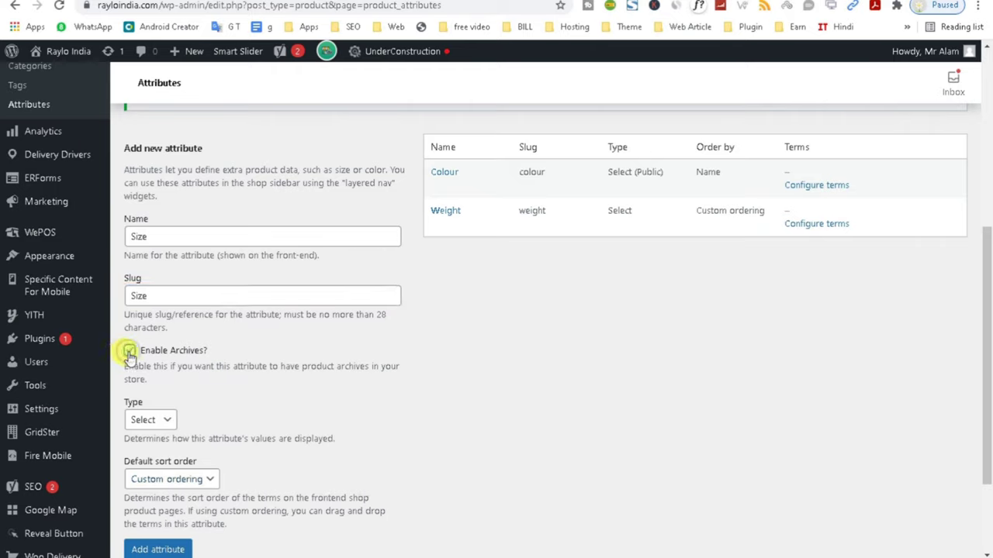
pyautogui.click(151, 549)
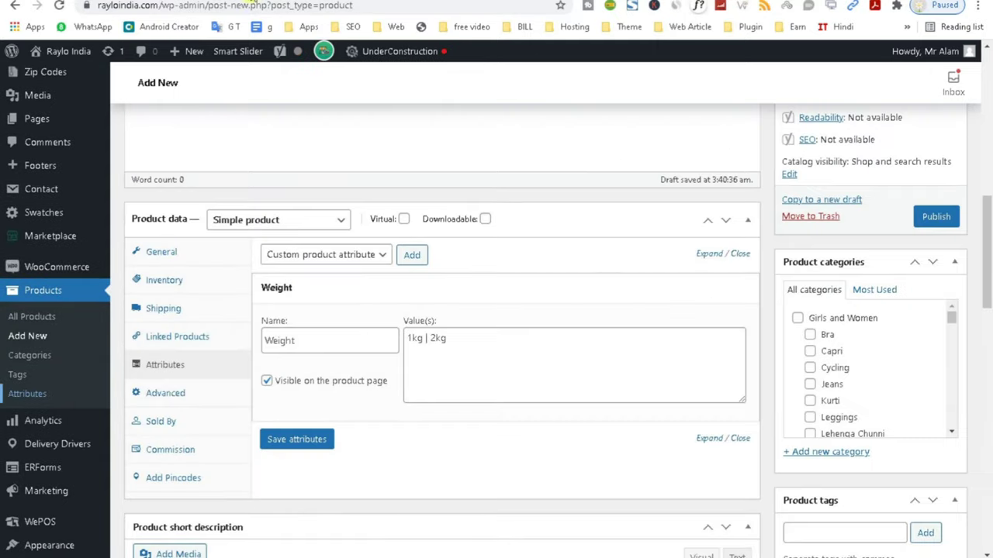
# - Back in the product editor, save the product's Weight attribute and check the Advanced product data
pyautogui.click(464, 349)
pyautogui.click(298, 440)
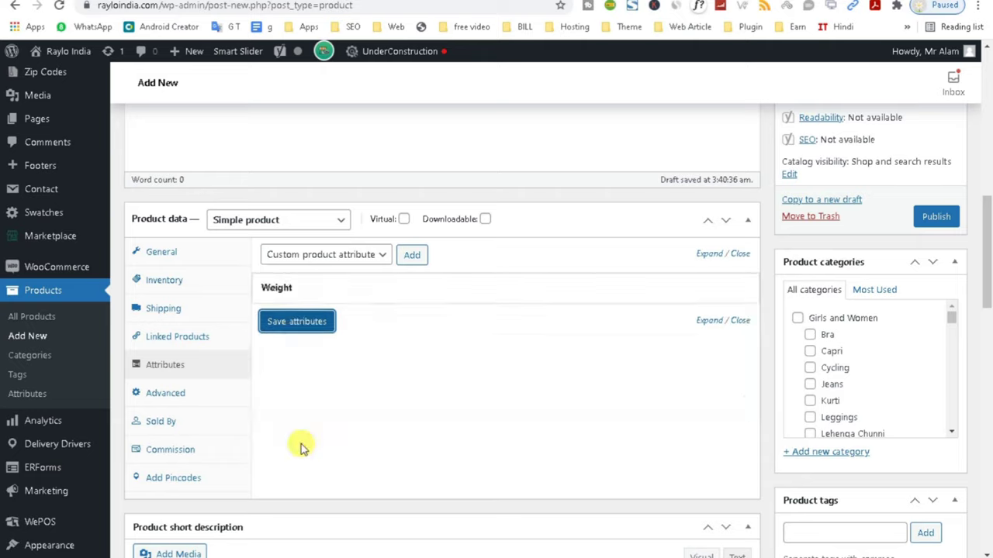
pyautogui.click(169, 396)
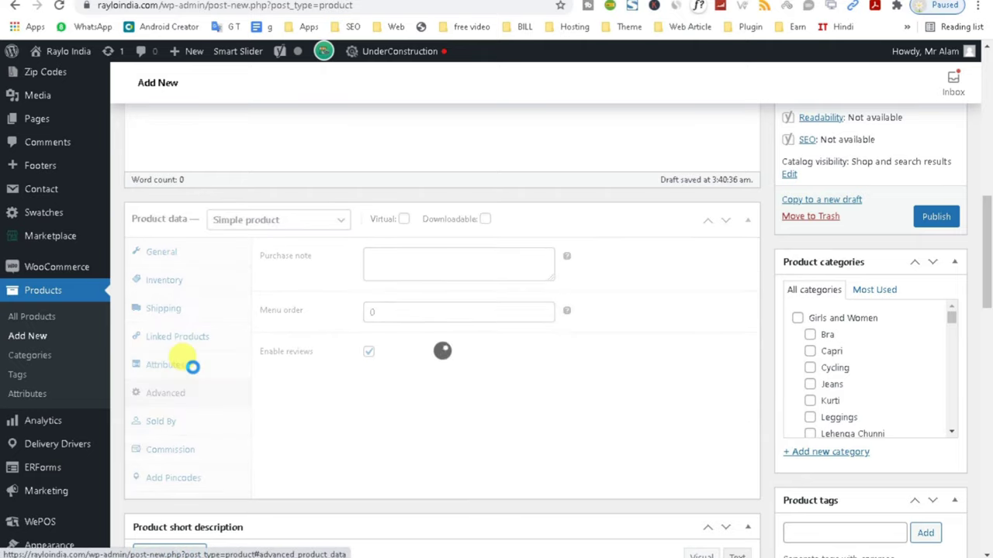
pyautogui.click(194, 372)
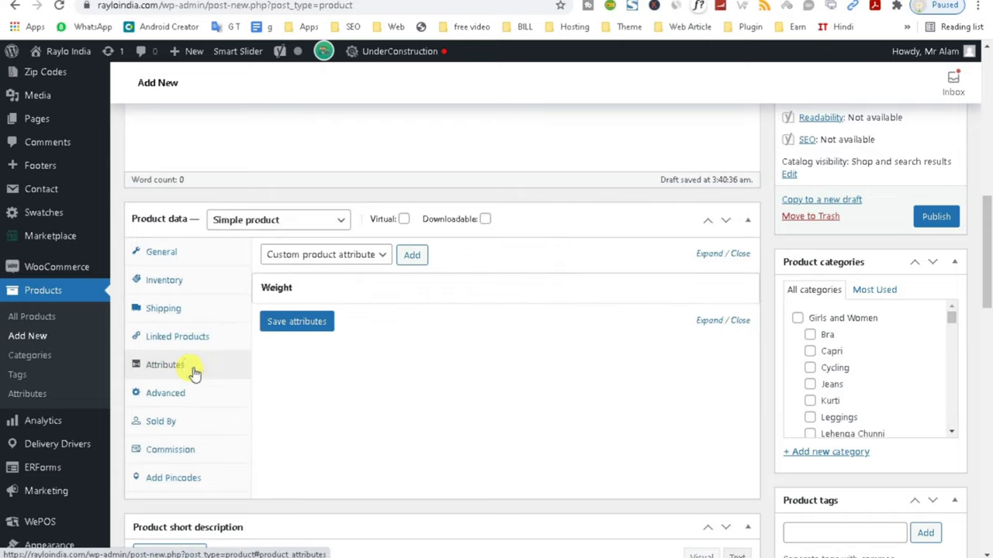
# - Review the product's Advanced and Attributes data and the list of attributes available for it
pyautogui.click(189, 398)
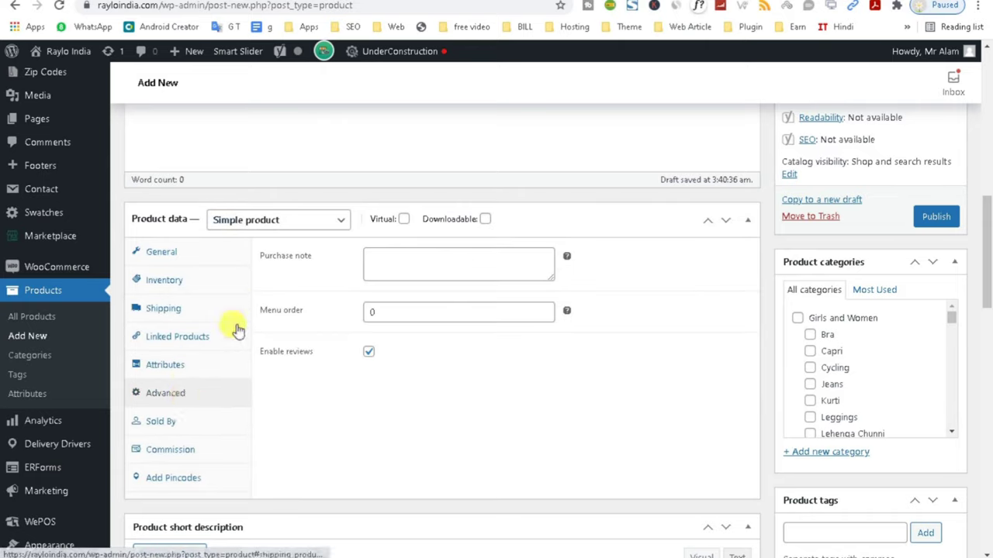
pyautogui.click(177, 374)
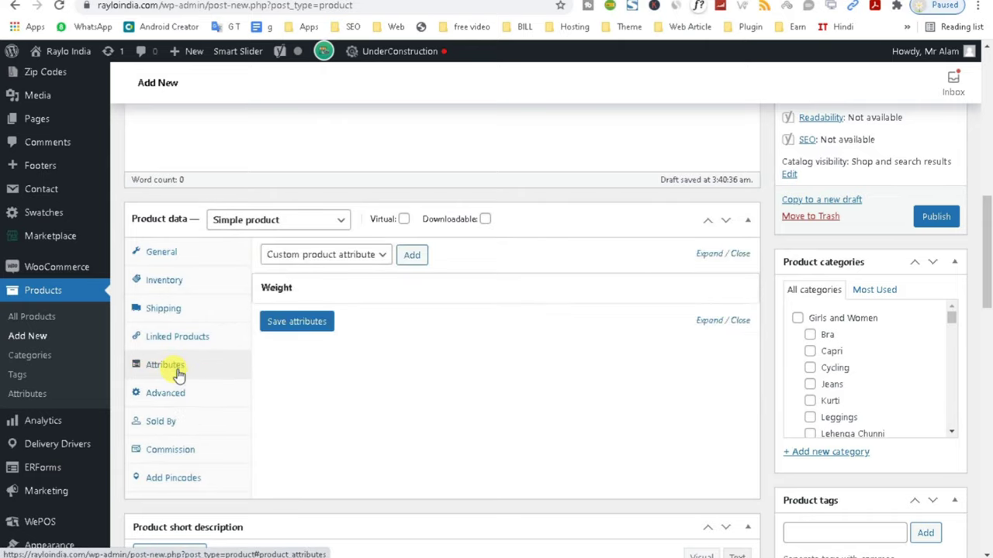
pyautogui.click(328, 255)
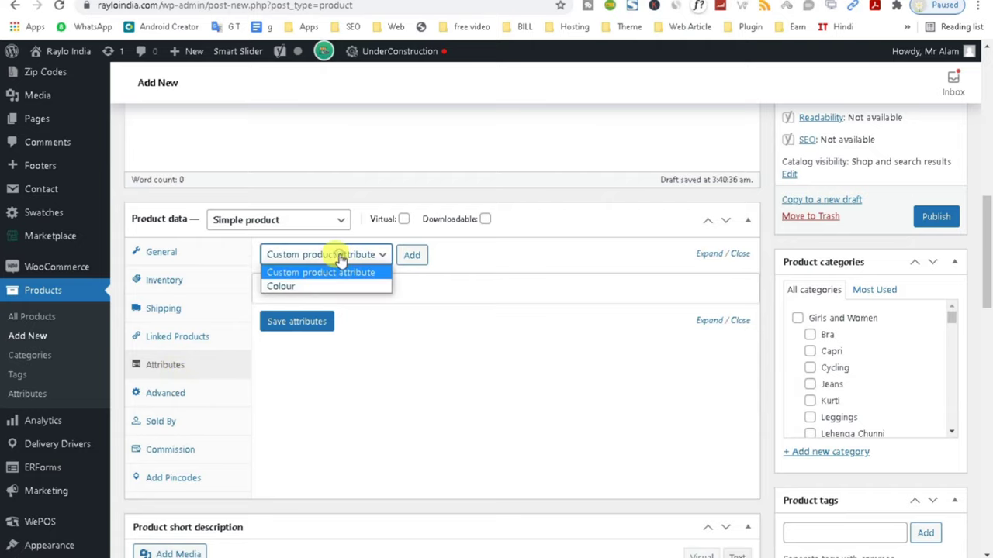
pyautogui.click(389, 375)
# - Change the product type to Variable product and reopen the product data section
pyautogui.click(273, 233)
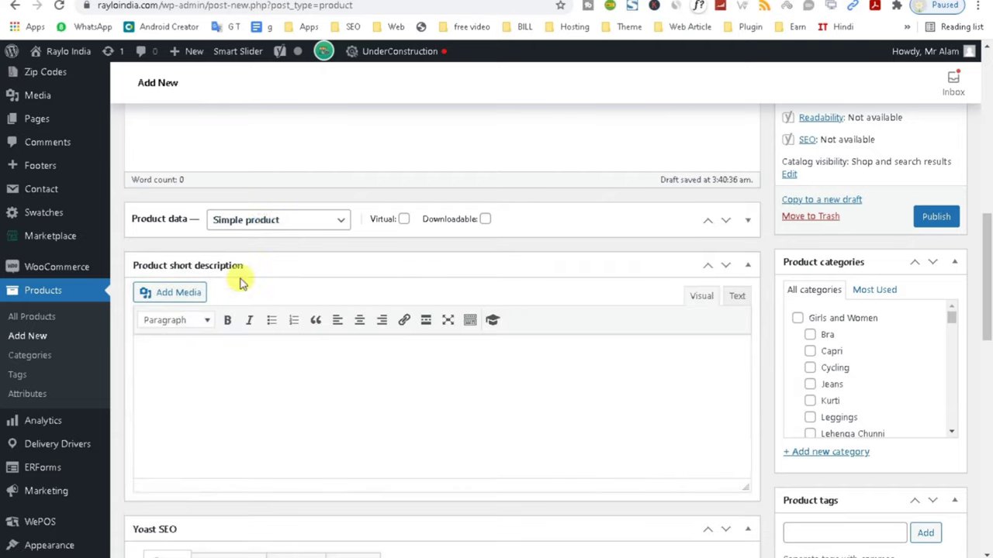
pyautogui.click(276, 221)
pyautogui.click(266, 293)
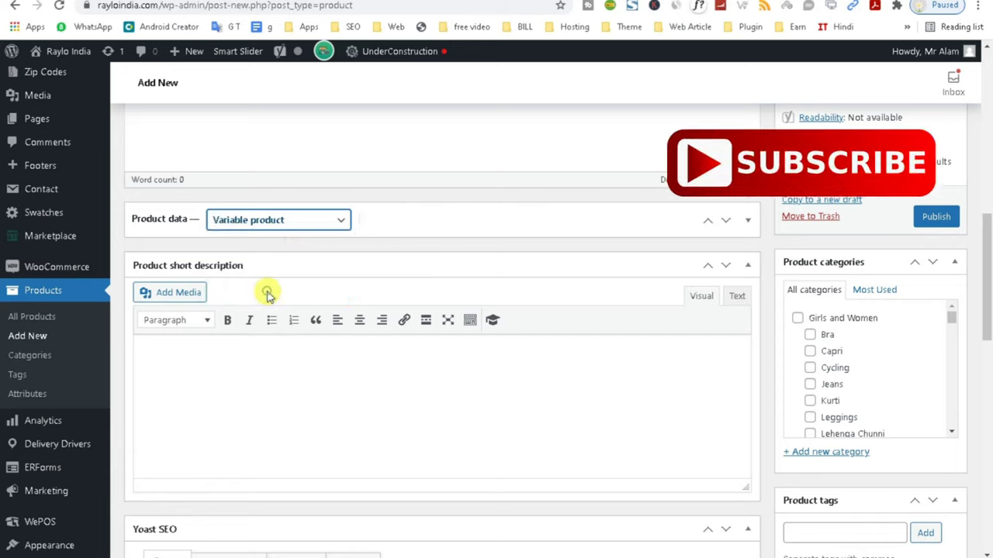
pyautogui.click(448, 224)
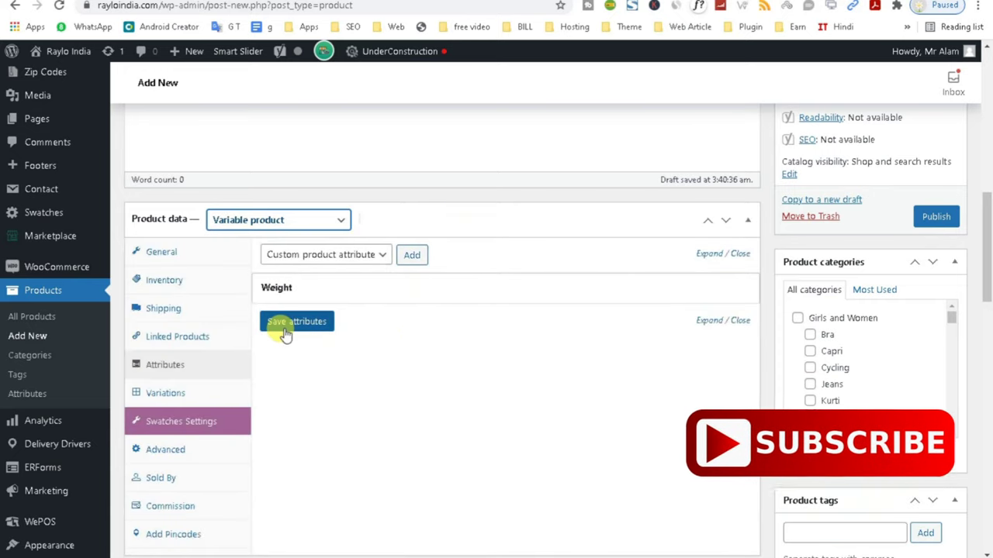
# - Save the product's Weight attribute again, then check the Variations data and its linked help document
pyautogui.click(167, 397)
pyautogui.click(166, 361)
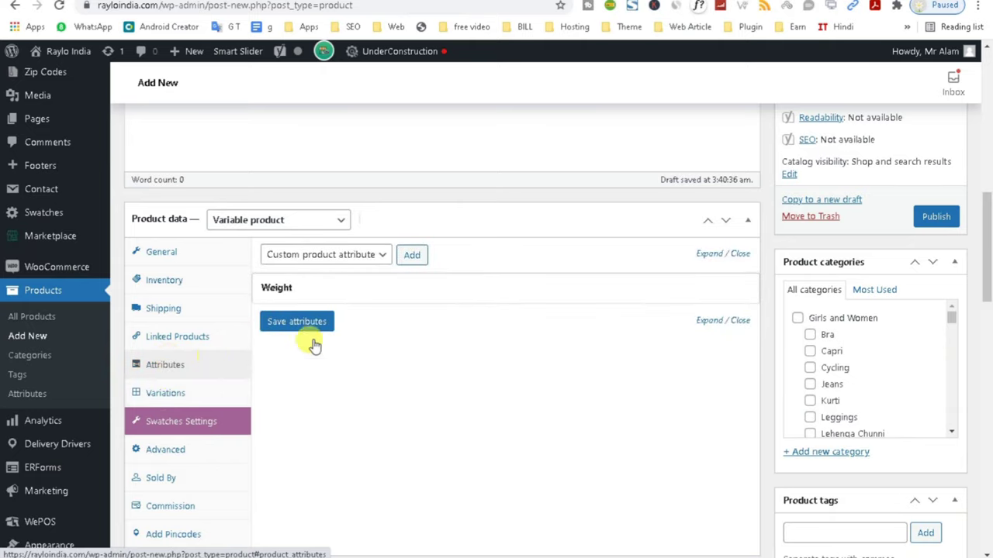
pyautogui.click(192, 396)
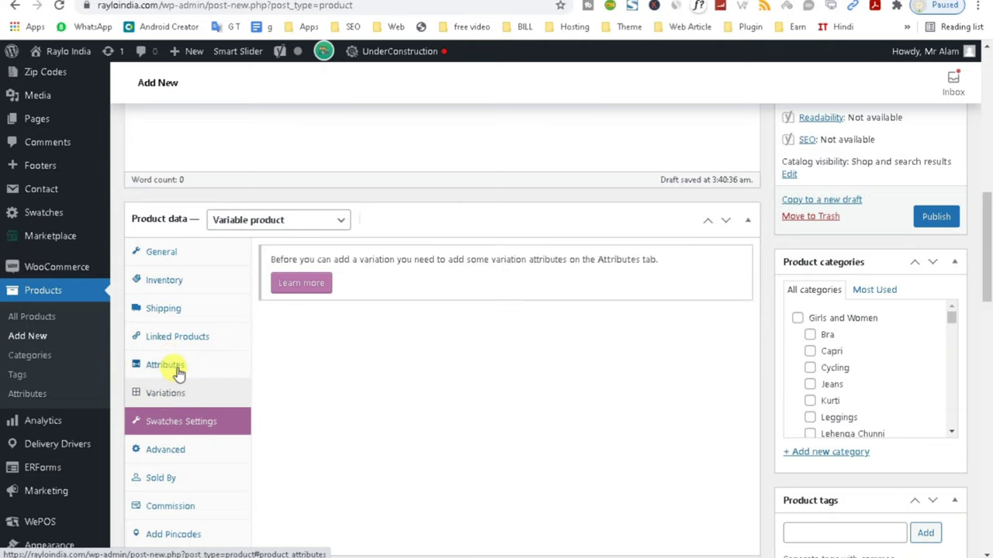
pyautogui.click(177, 371)
pyautogui.click(297, 322)
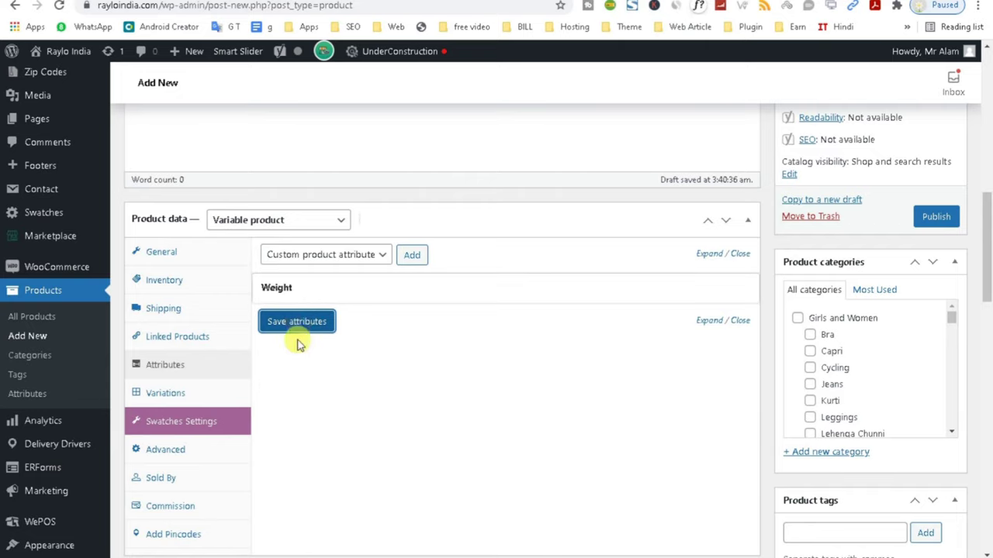
pyautogui.click(165, 394)
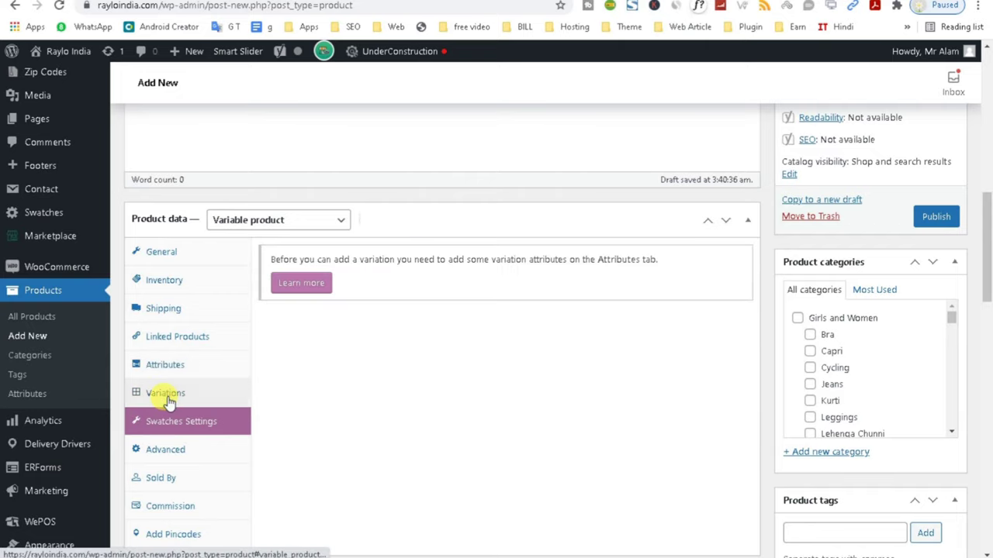
pyautogui.click(283, 283)
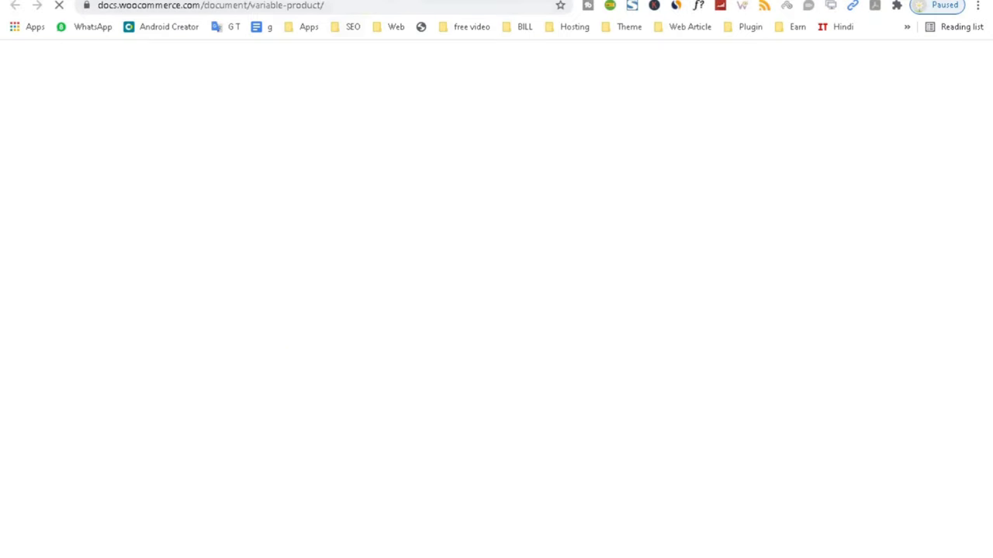
pyautogui.hotkey('ctrl', 'w')
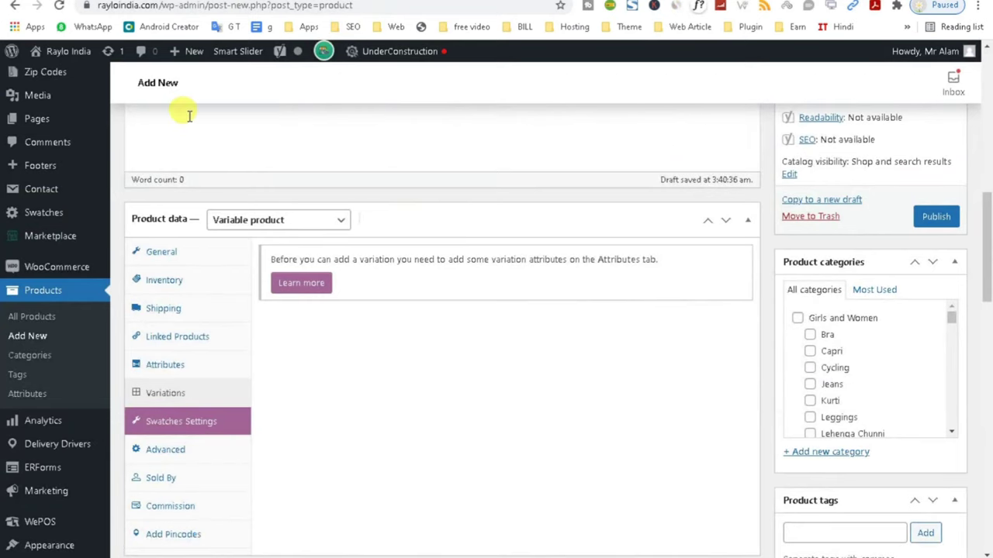
# - Publish the product and look over its data and SEO sections on the edit page
pyautogui.click(936, 216)
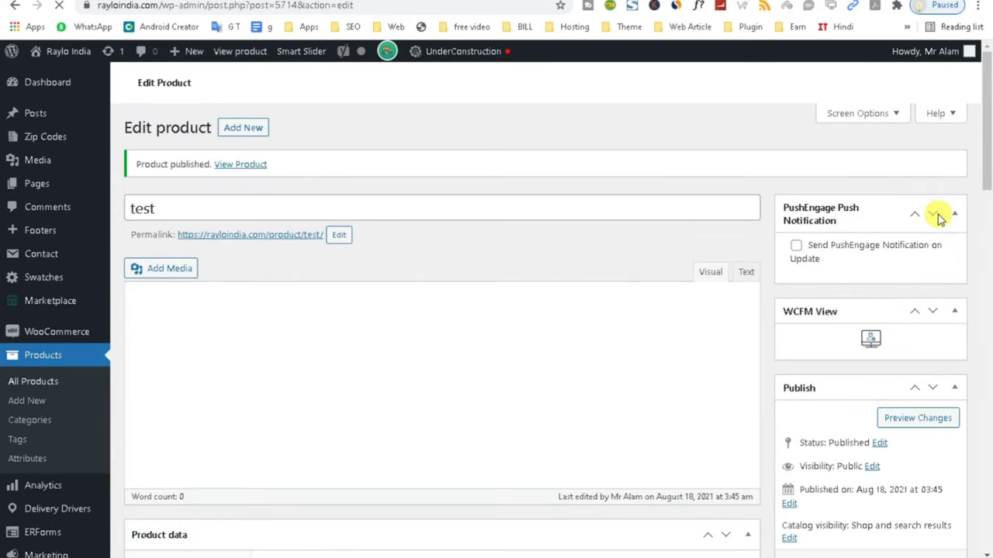
pyautogui.moveTo(984, 129); pyautogui.dragTo(983, 236)
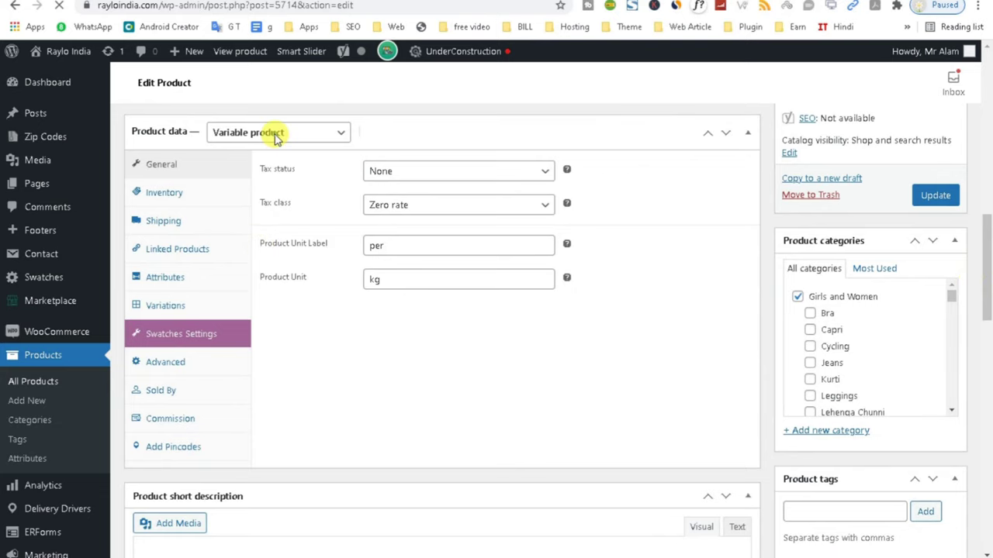
pyautogui.scroll(-15, 278, 140)
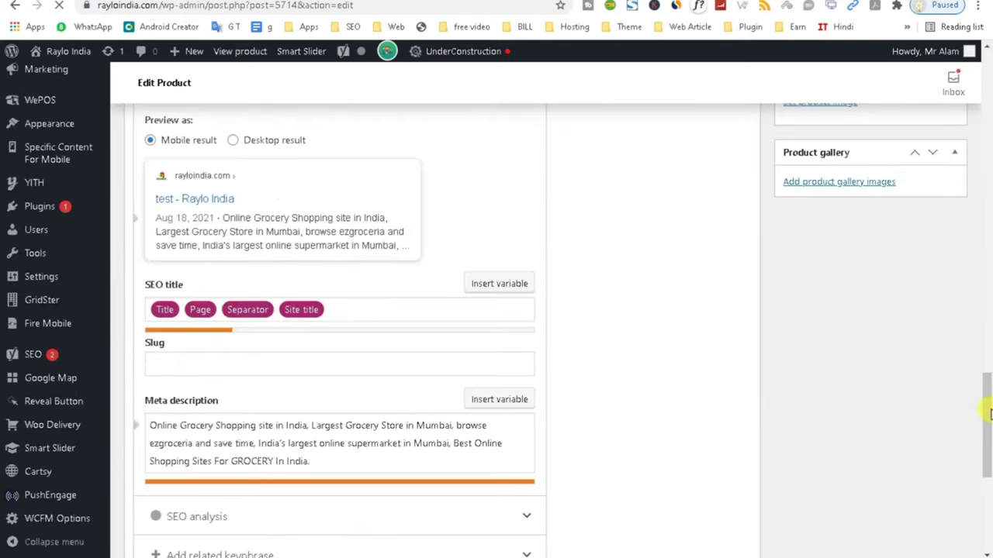
pyautogui.scroll(12, 659, 291)
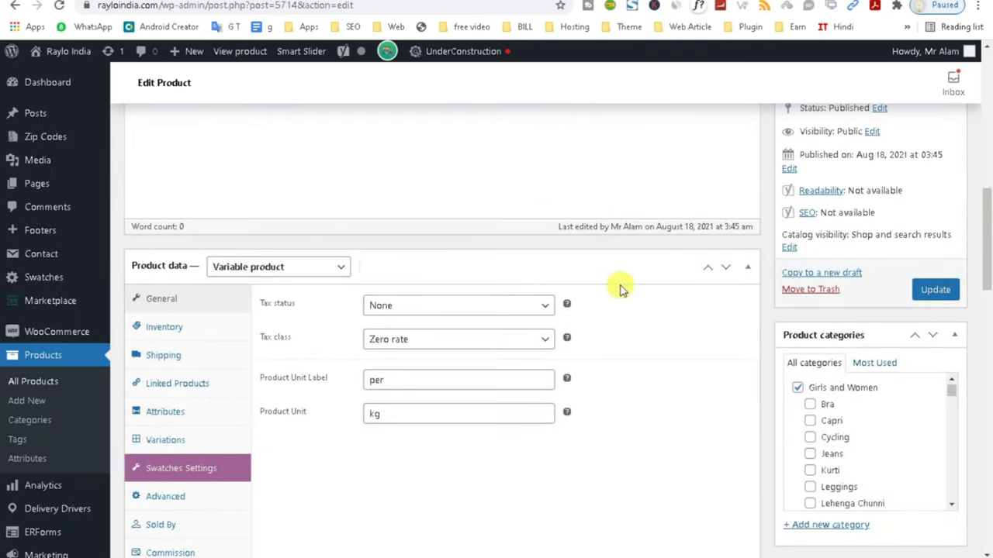
# - Change the product type back to Simple product and set the regular price to 100 and the sale price to 90
pyautogui.click(301, 266)
pyautogui.click(287, 293)
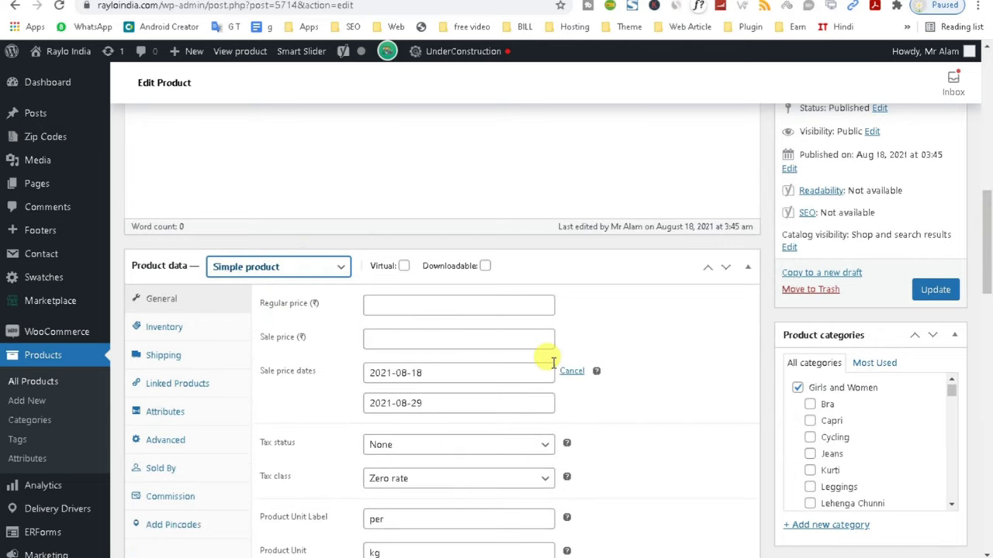
pyautogui.click(980, 262)
pyautogui.moveTo(984, 259)
pyautogui.mouseDown()
pyautogui.moveTo(984, 306)
pyautogui.moveTo(984, 267)
pyautogui.mouseUp()
pyautogui.click(377, 263)
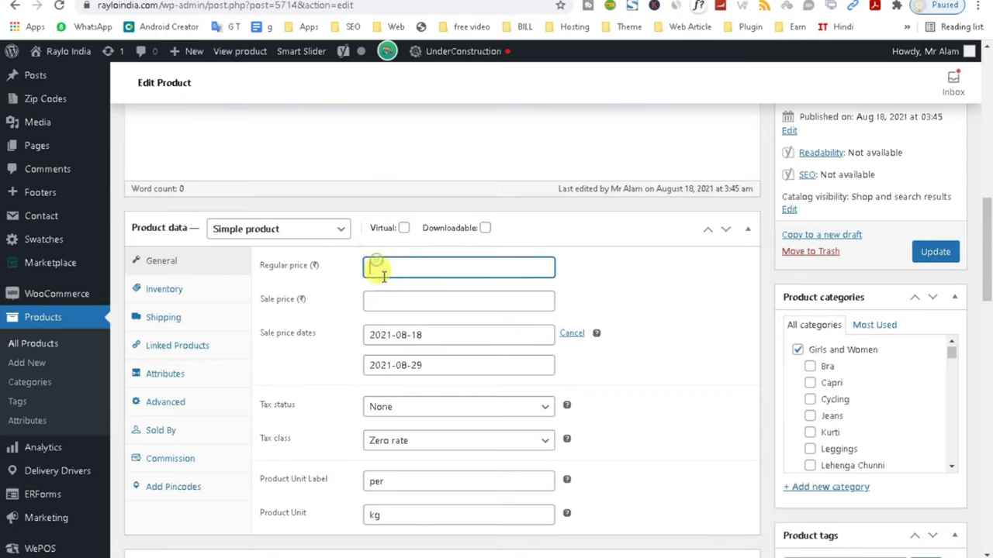
pyautogui.click(380, 300)
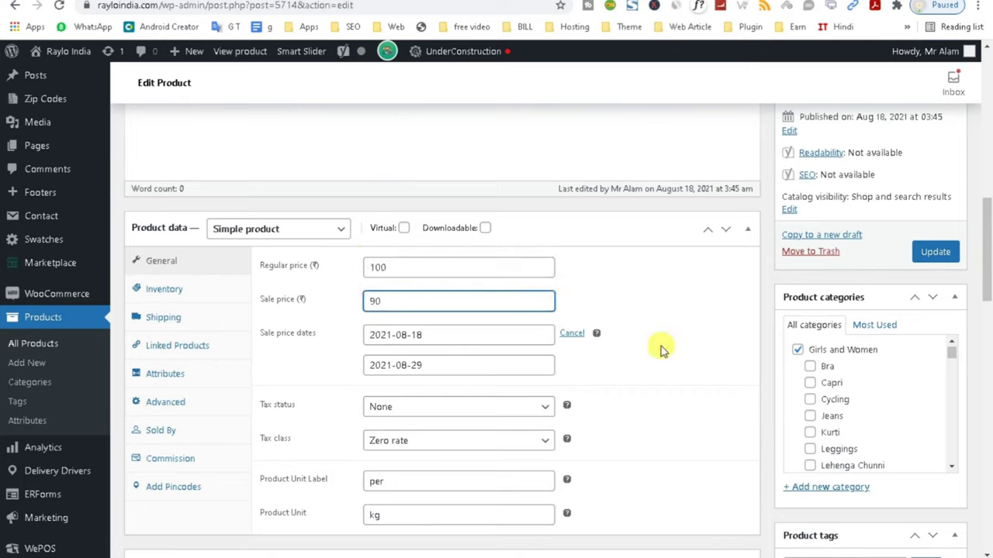
pyautogui.click(578, 409)
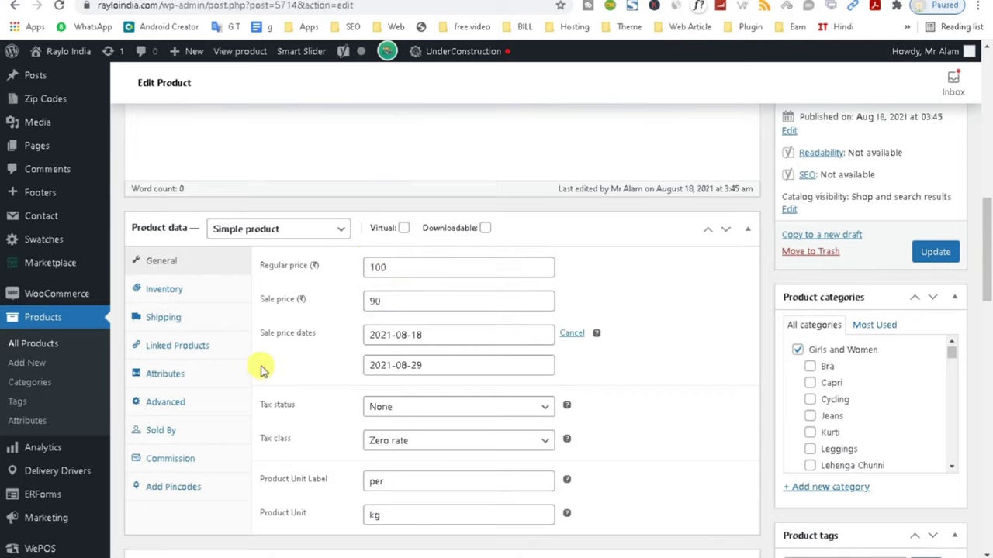
# - Check the product's attributes, view its storefront page through the permalink, and return to the editor
pyautogui.click(168, 373)
pyautogui.moveTo(989, 268); pyautogui.dragTo(982, 347)
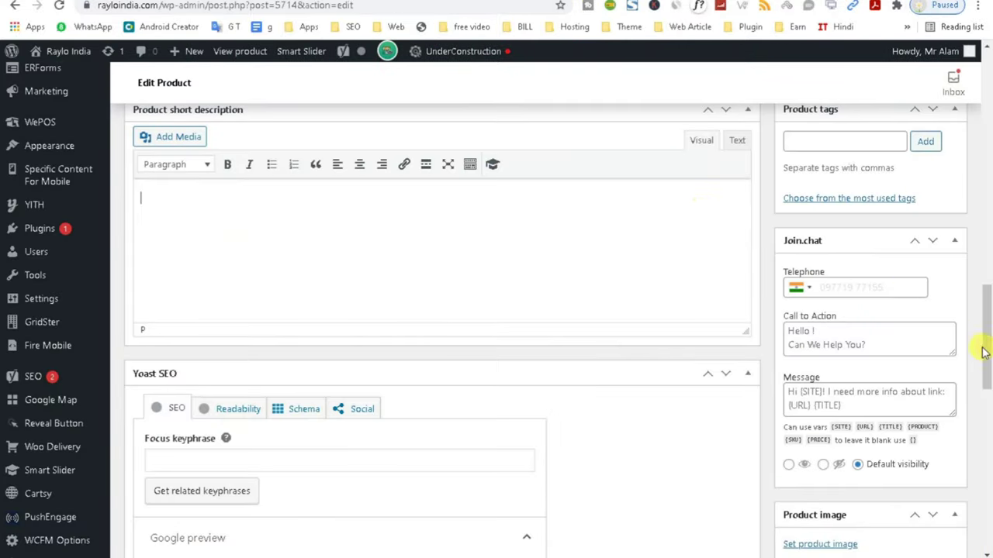
pyautogui.moveTo(983, 353); pyautogui.dragTo(984, 147)
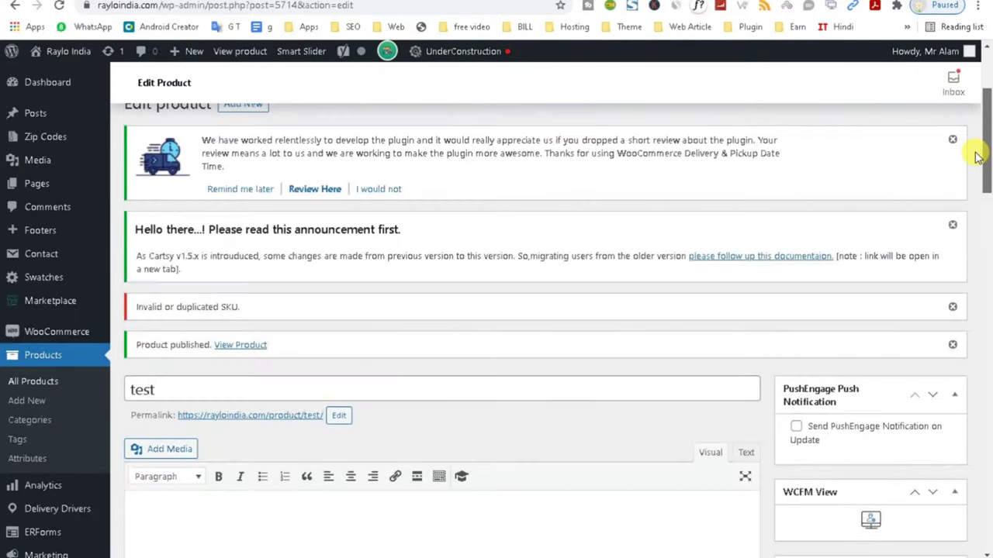
pyautogui.rightClick(288, 415)
pyautogui.click(288, 415)
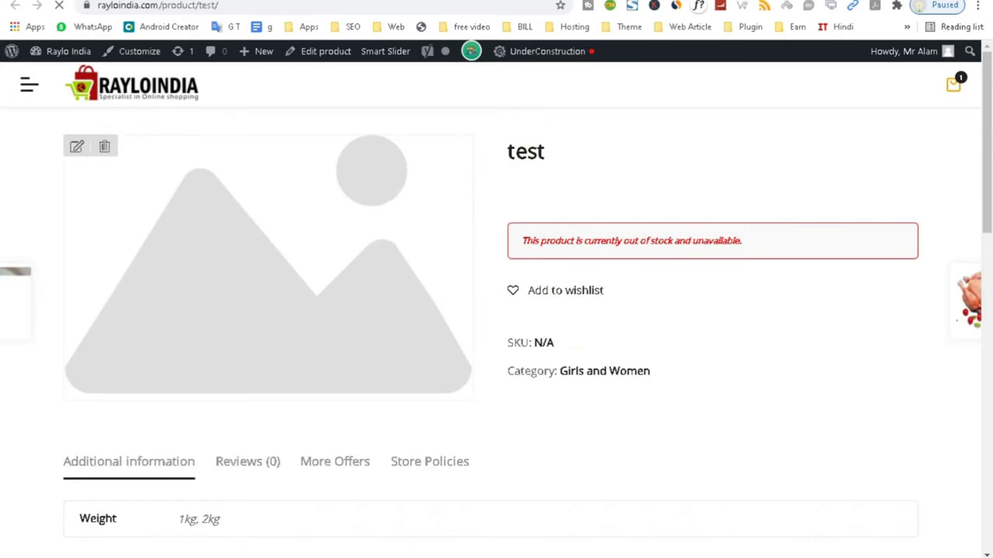
pyautogui.hotkey('alt', 'Left')
# - Enter a bulleted product short description with the items tesst, nggf, xfdgfd and hfghfghf
pyautogui.moveTo(987, 139); pyautogui.dragTo(987, 306)
pyautogui.click(319, 314)
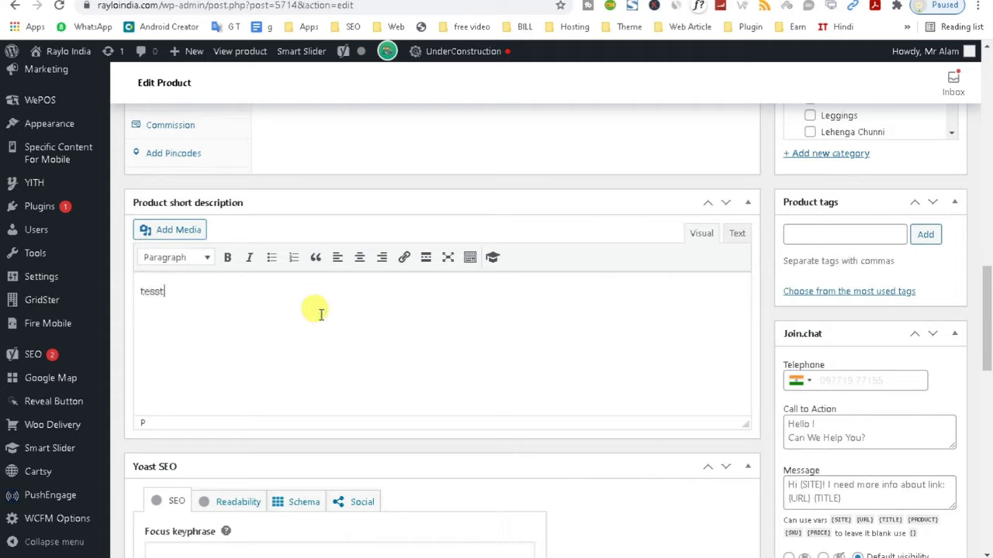
pyautogui.click(272, 257)
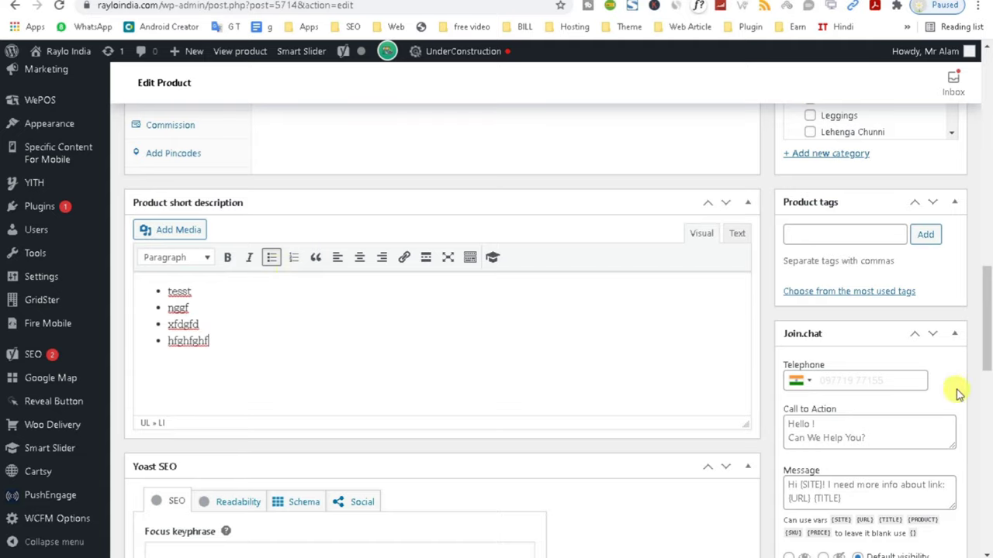
# - Enter hfdghhfdgfgdgs as the product's main description and update the product
pyautogui.moveTo(983, 352); pyautogui.dragTo(986, 203)
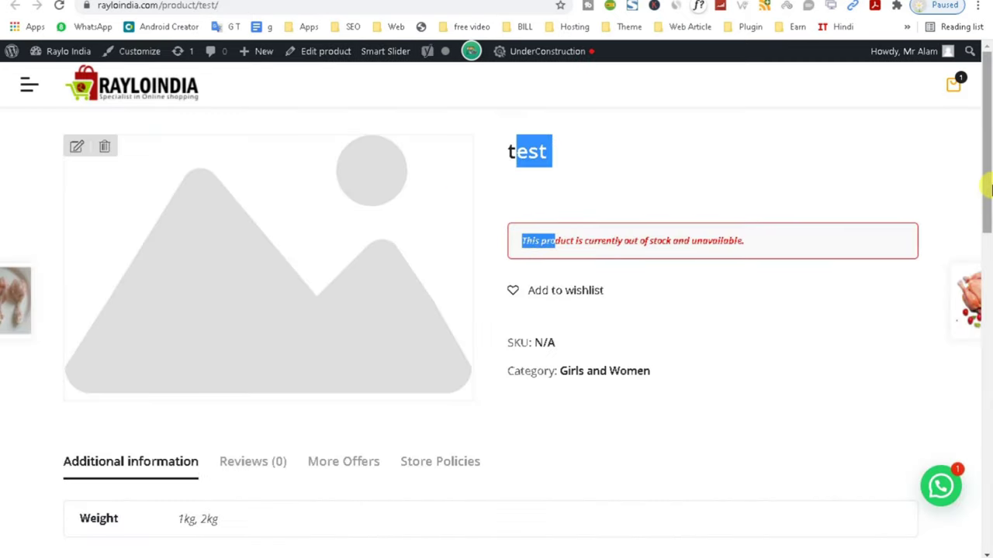
pyautogui.scroll(-3, 63, 310)
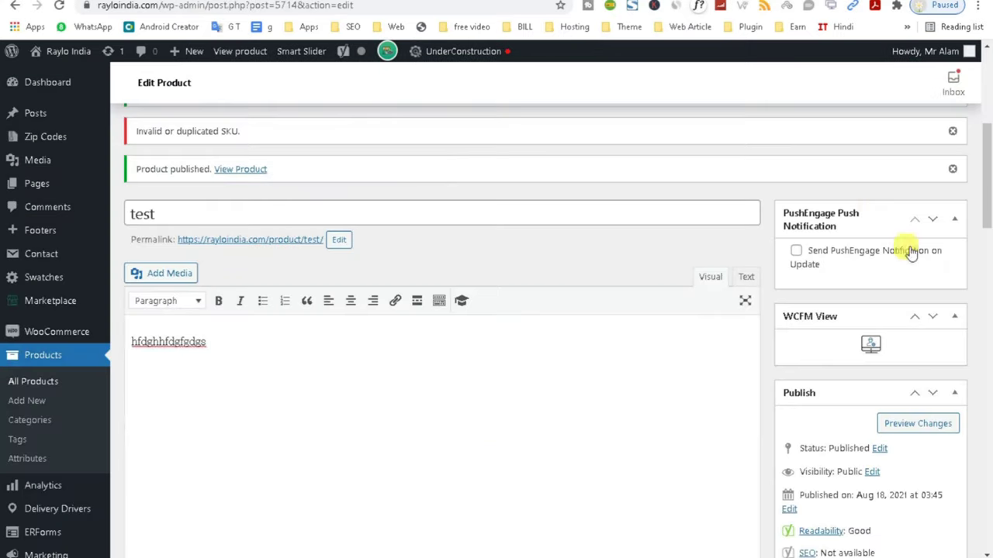
pyautogui.moveTo(985, 203); pyautogui.dragTo(986, 288)
pyautogui.click(916, 132)
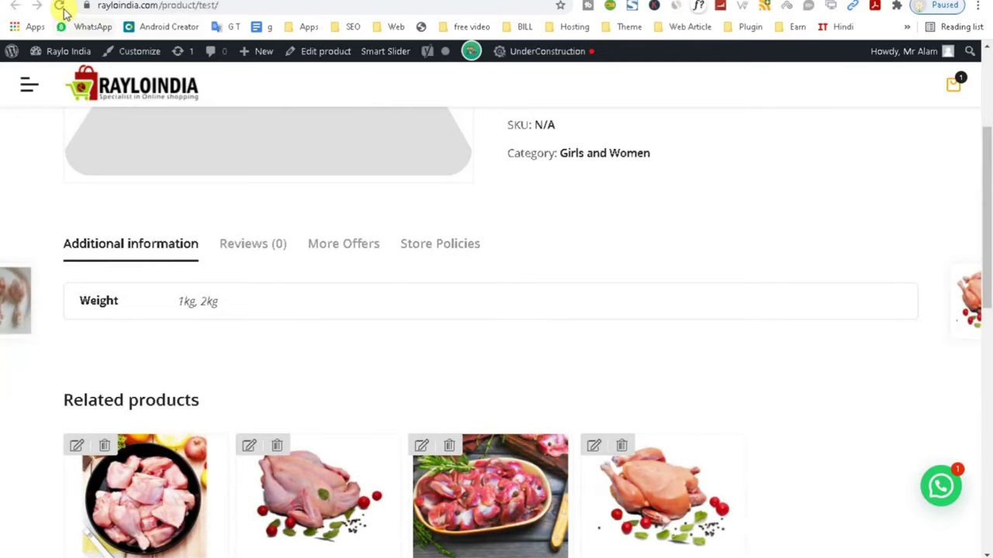
# - Examine the price, short description, stock and description on the updated product's storefront page
pyautogui.moveTo(985, 272); pyautogui.dragTo(985, 206)
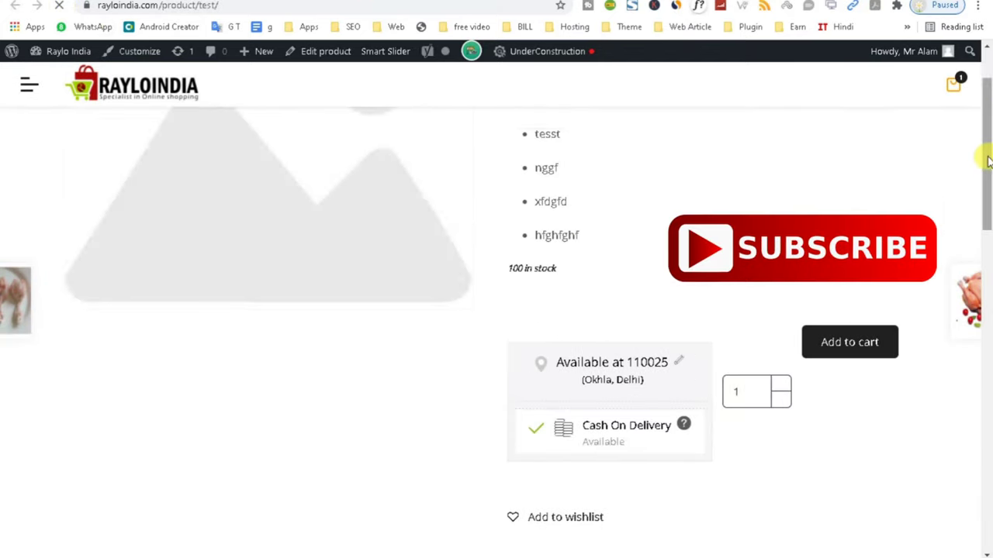
pyautogui.scroll(1, 987, 160)
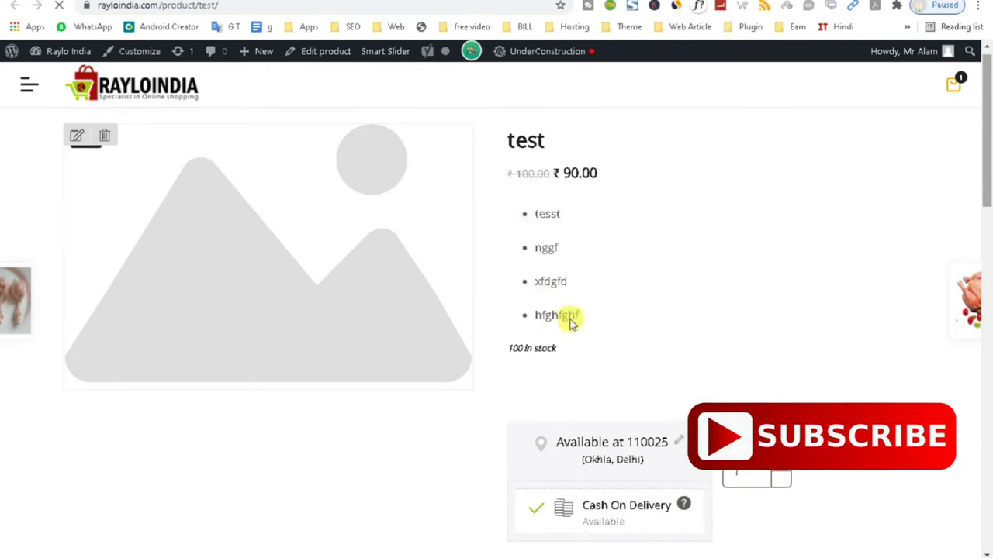
pyautogui.moveTo(987, 178); pyautogui.dragTo(988, 271)
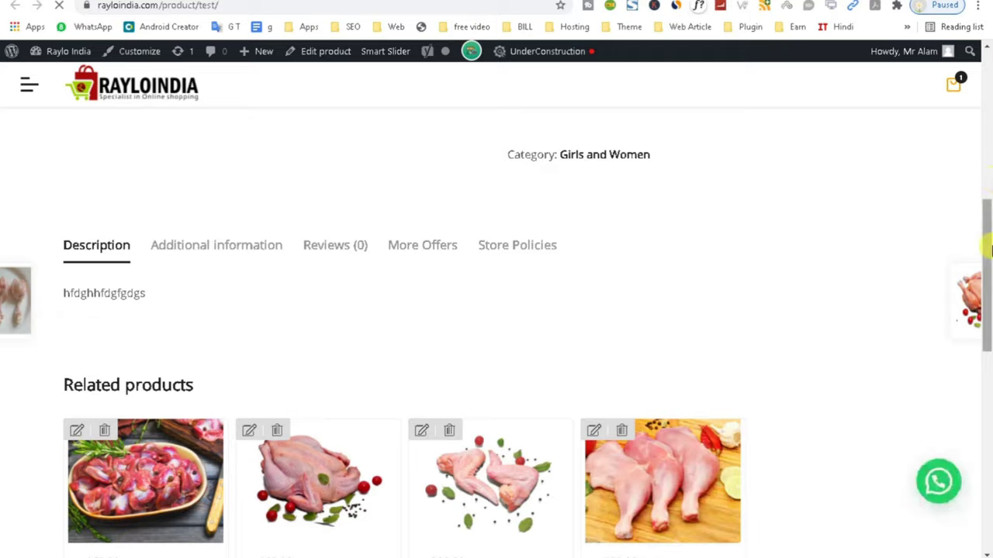
pyautogui.moveTo(989, 248); pyautogui.dragTo(989, 85)
# - Return to the product editor and review the product categories, tags and short description
pyautogui.click(78, 146)
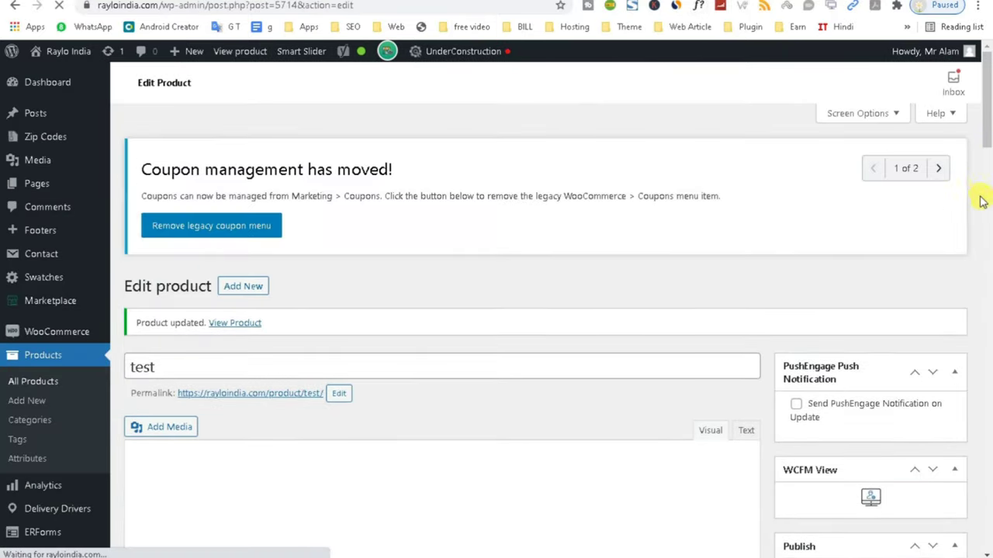
pyautogui.moveTo(984, 136); pyautogui.dragTo(976, 302)
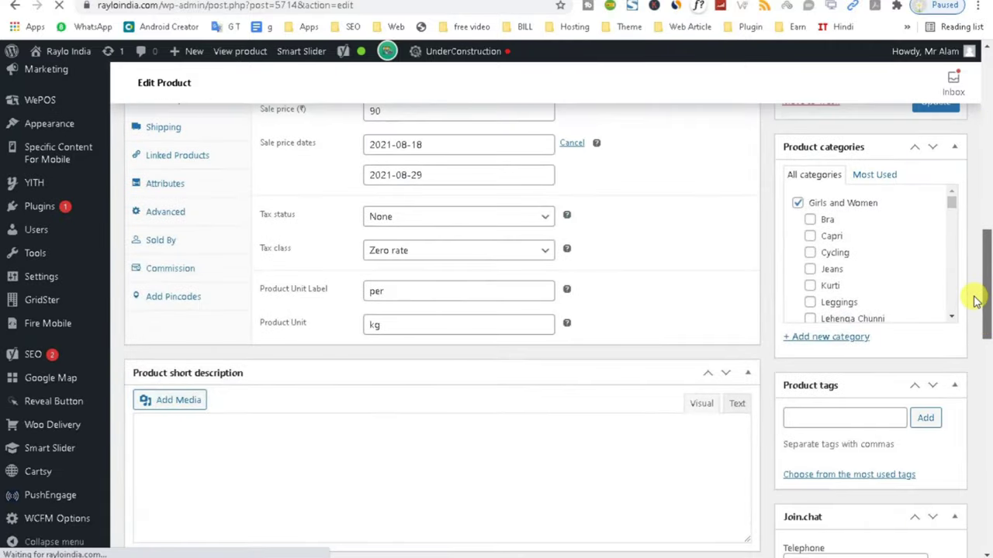
pyautogui.moveTo(954, 208); pyautogui.dragTo(952, 320)
pyautogui.scroll(-2, 863, 265)
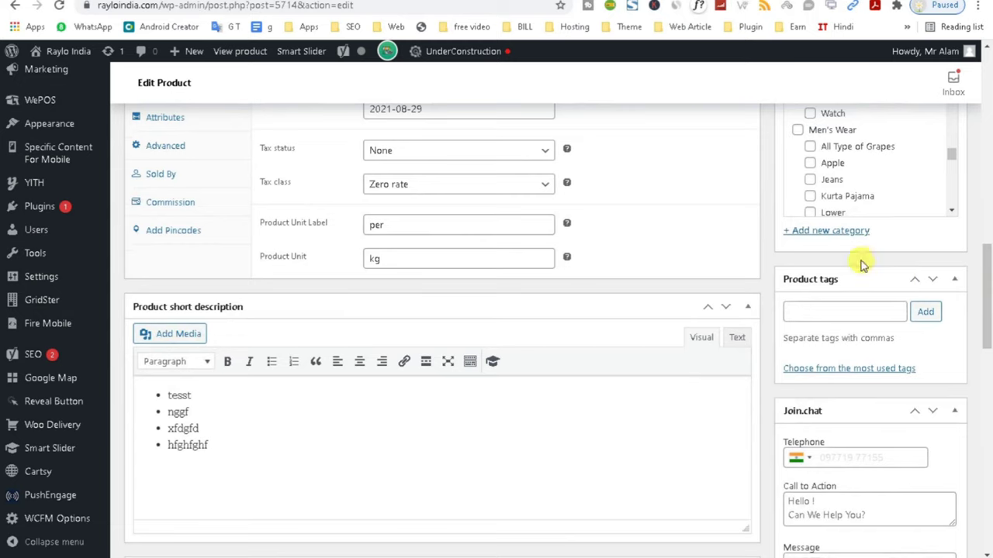
pyautogui.moveTo(983, 381); pyautogui.dragTo(983, 263)
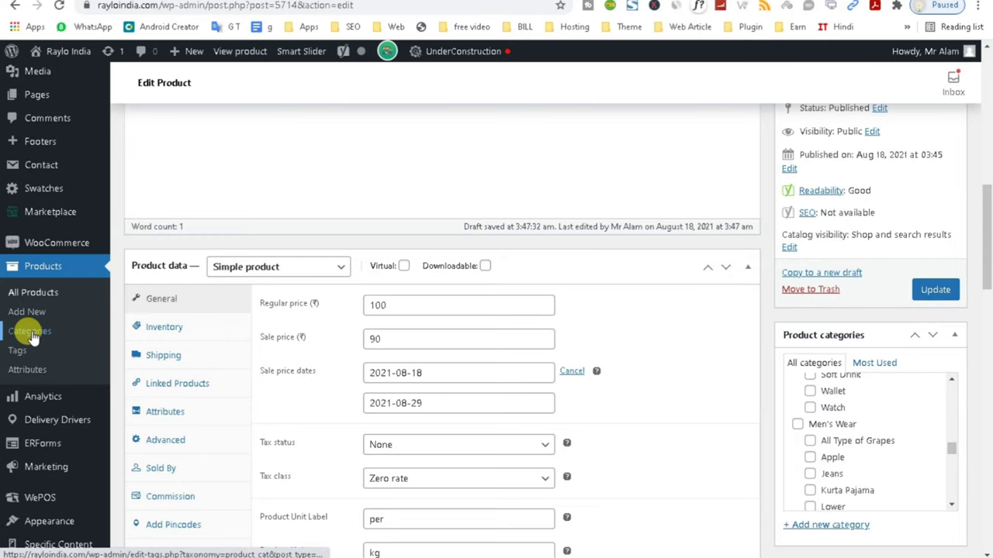
# - Try the toiletries assortment picture from the media library as the product image and remove it again
pyautogui.moveTo(983, 256); pyautogui.dragTo(981, 334)
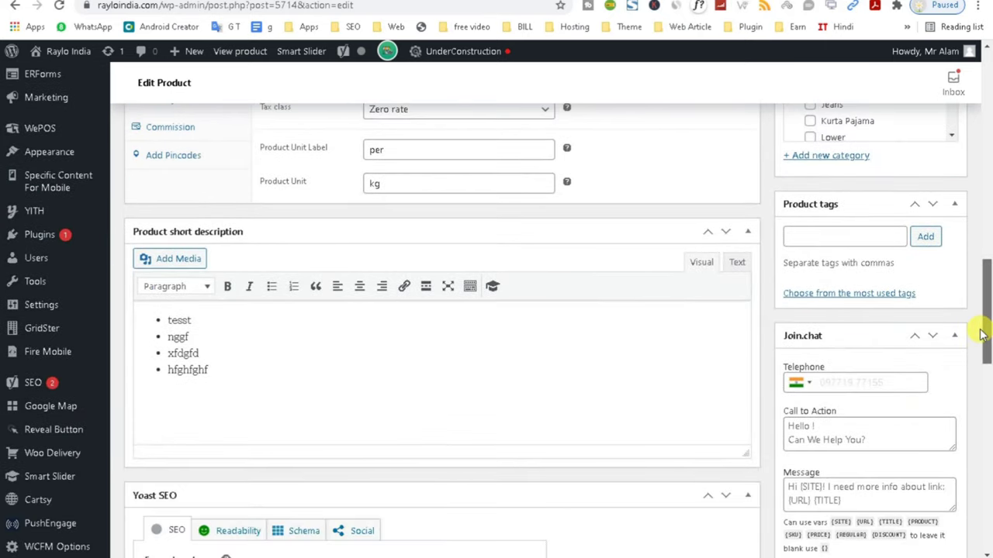
pyautogui.click(803, 232)
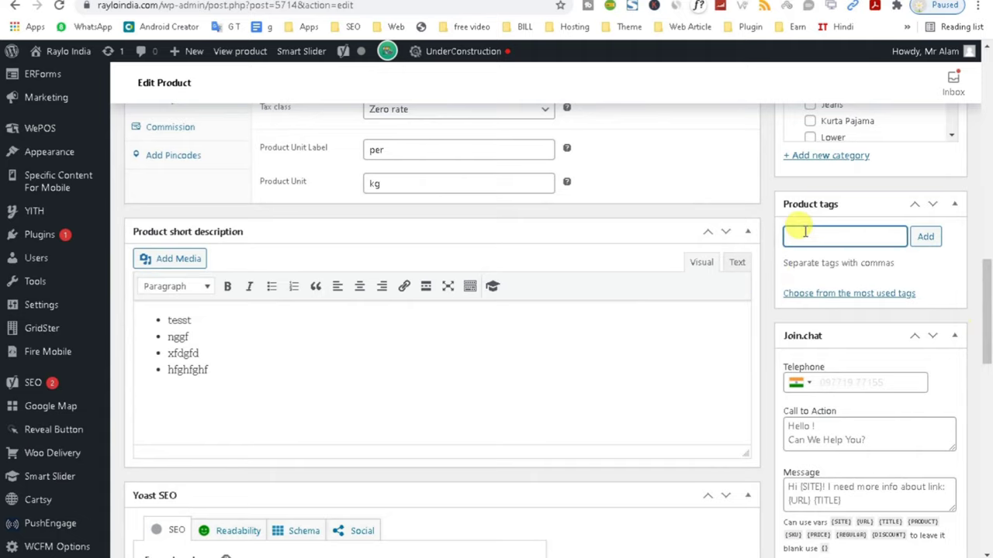
pyautogui.moveTo(987, 322); pyautogui.dragTo(988, 372)
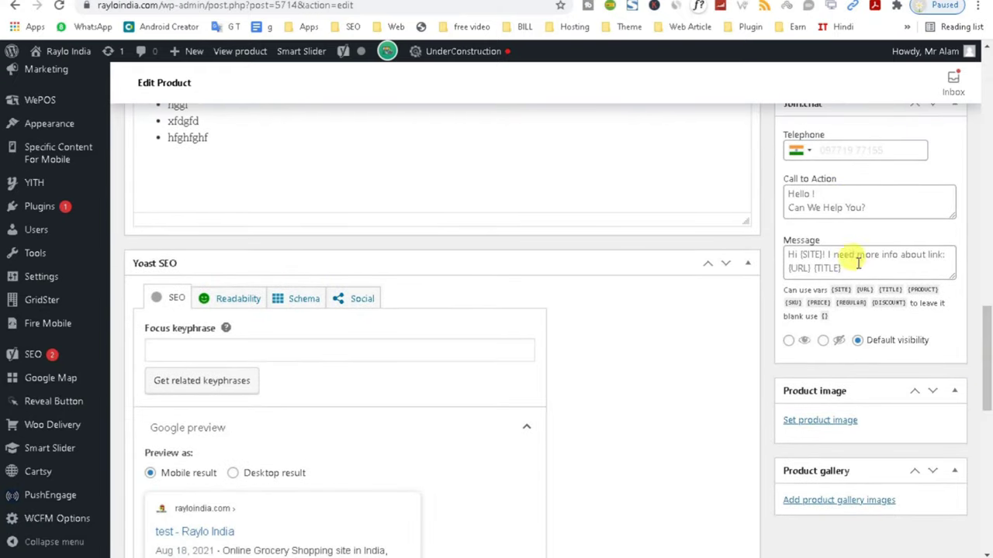
pyautogui.click(829, 423)
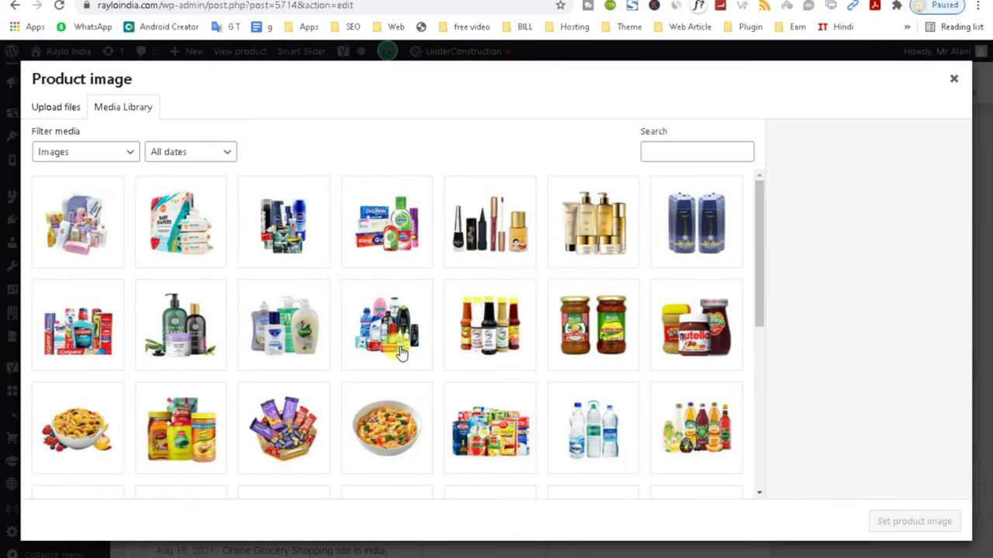
pyautogui.click(401, 353)
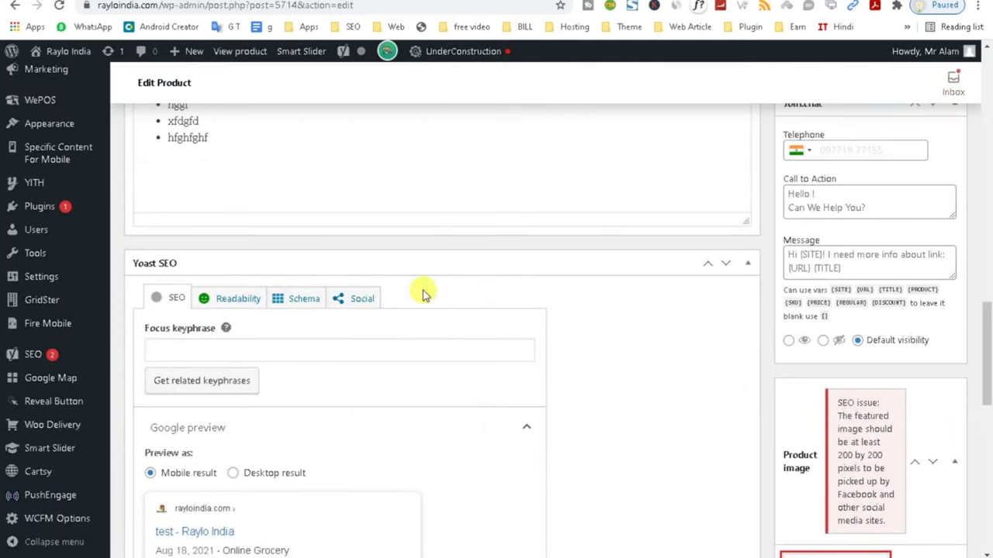
pyautogui.moveTo(989, 353); pyautogui.dragTo(990, 422)
pyautogui.scroll(-1, 871, 415)
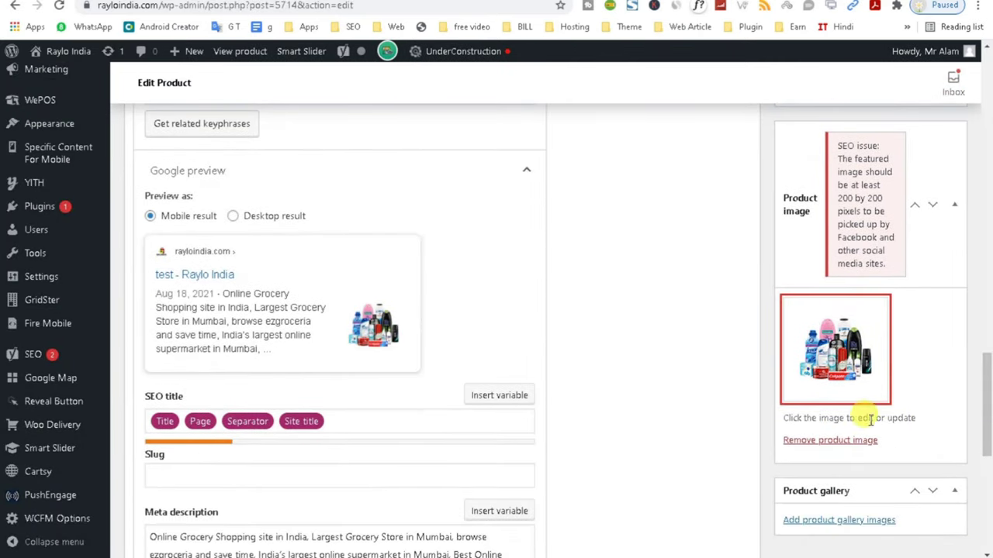
pyautogui.click(849, 438)
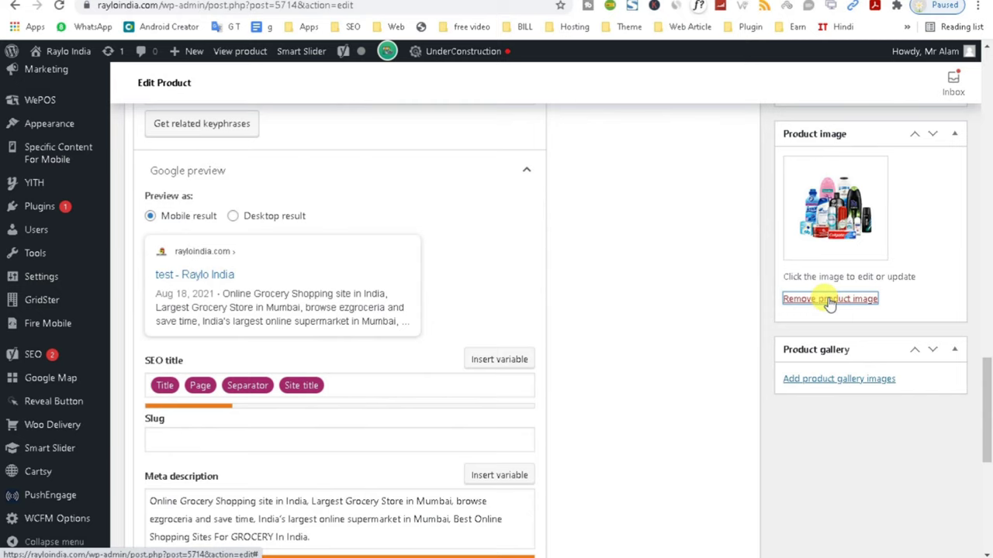
pyautogui.click(828, 298)
# - Set the product image to the tank tops picture IMG_20210815_210452.jpg from the media library
pyautogui.click(815, 165)
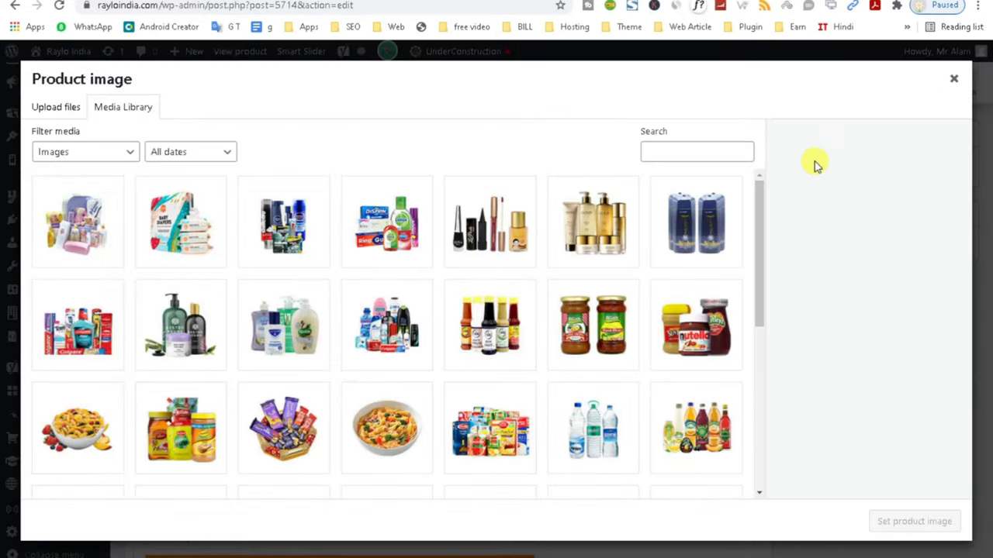
pyautogui.moveTo(764, 288); pyautogui.dragTo(751, 481)
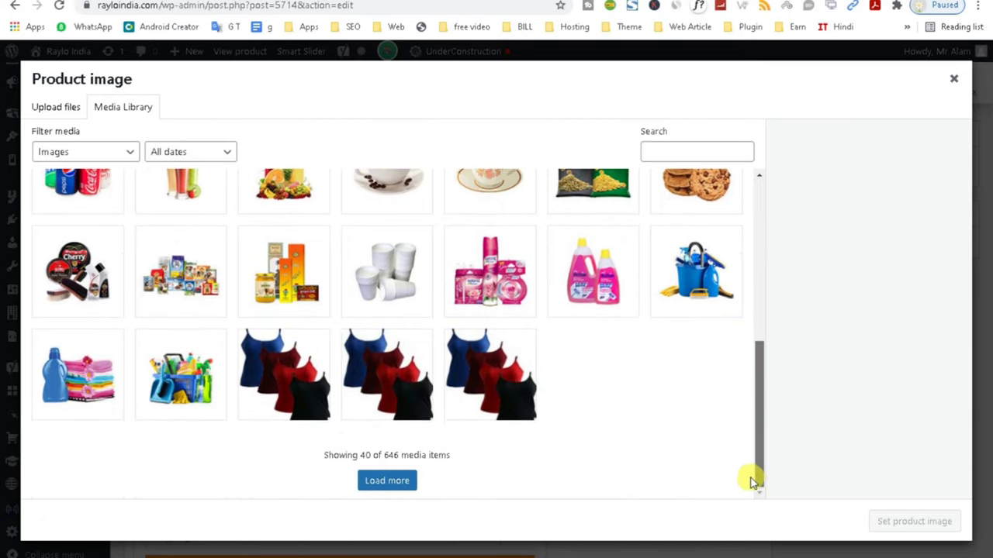
pyautogui.click(278, 397)
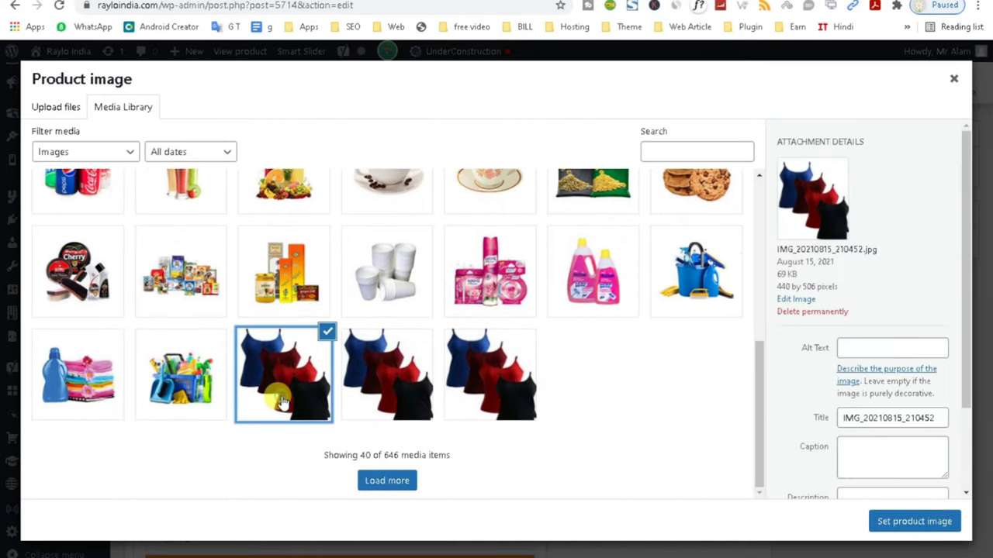
pyautogui.click(890, 524)
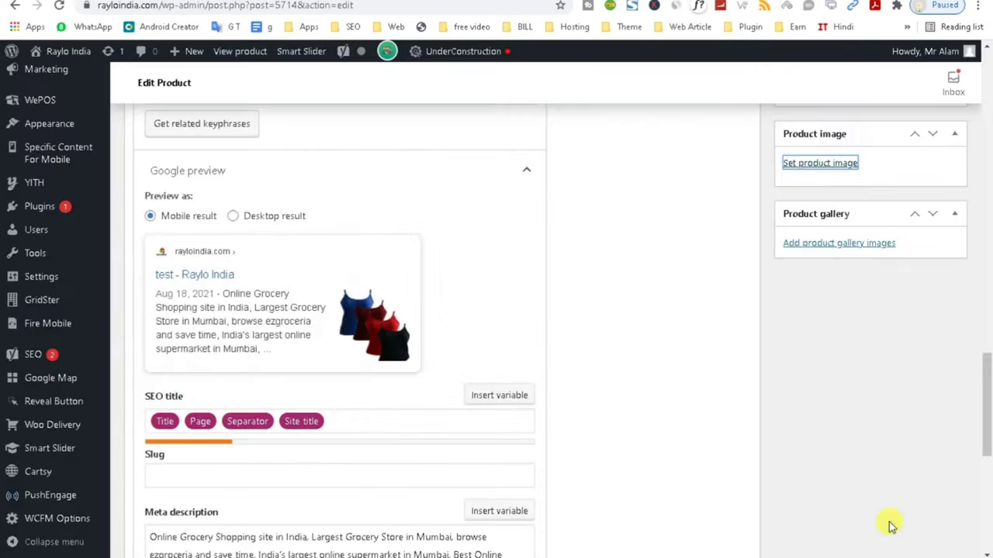
# - Add the two other tank tops pictures from the media library to the product gallery
pyautogui.moveTo(985, 399); pyautogui.dragTo(984, 423)
pyautogui.click(859, 318)
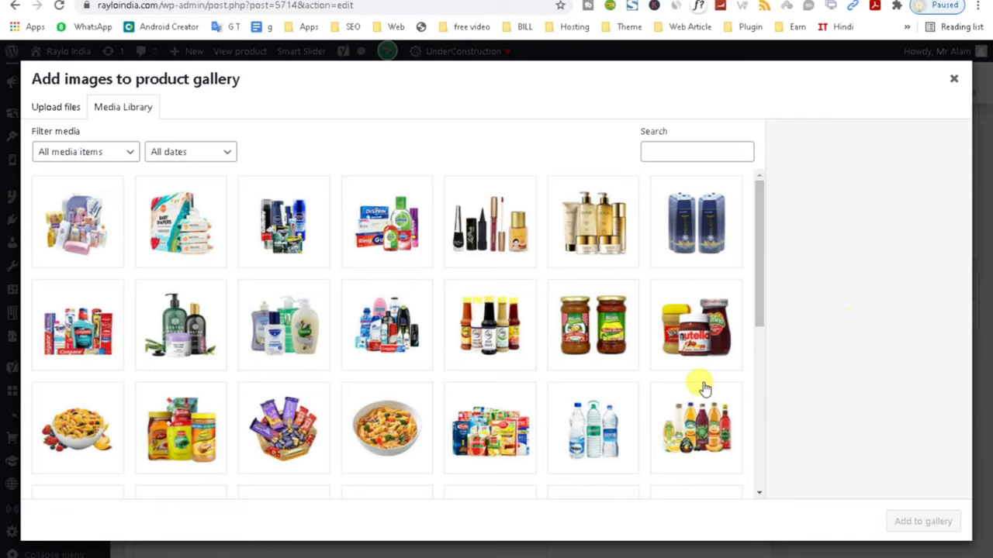
pyautogui.moveTo(755, 275); pyautogui.dragTo(749, 448)
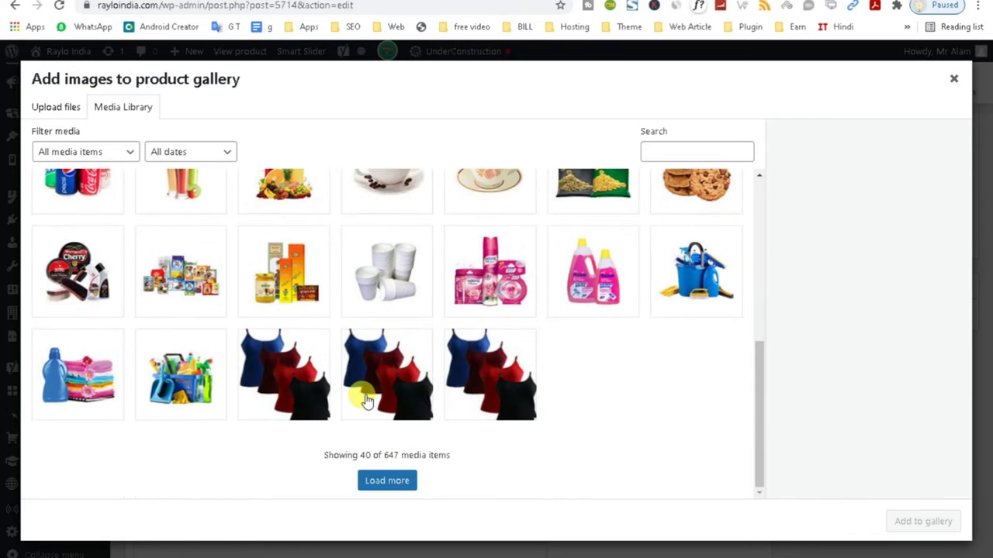
pyautogui.click(394, 399)
pyautogui.click(524, 404)
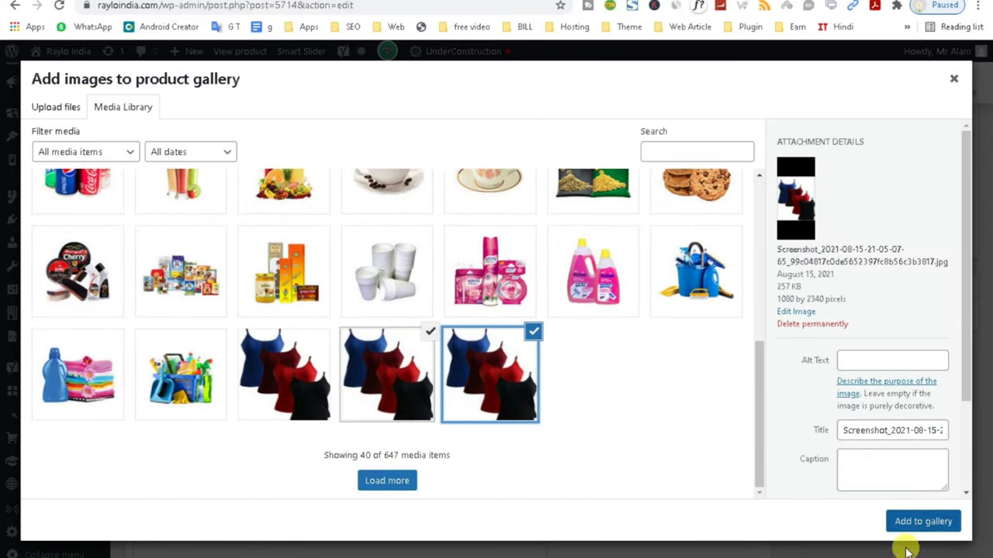
pyautogui.click(908, 522)
# - Update the product with its images and open its storefront page
pyautogui.moveTo(986, 455); pyautogui.dragTo(968, 508)
pyautogui.scroll(20, 967, 508)
pyautogui.click(936, 388)
pyautogui.moveTo(984, 230); pyautogui.dragTo(980, 366)
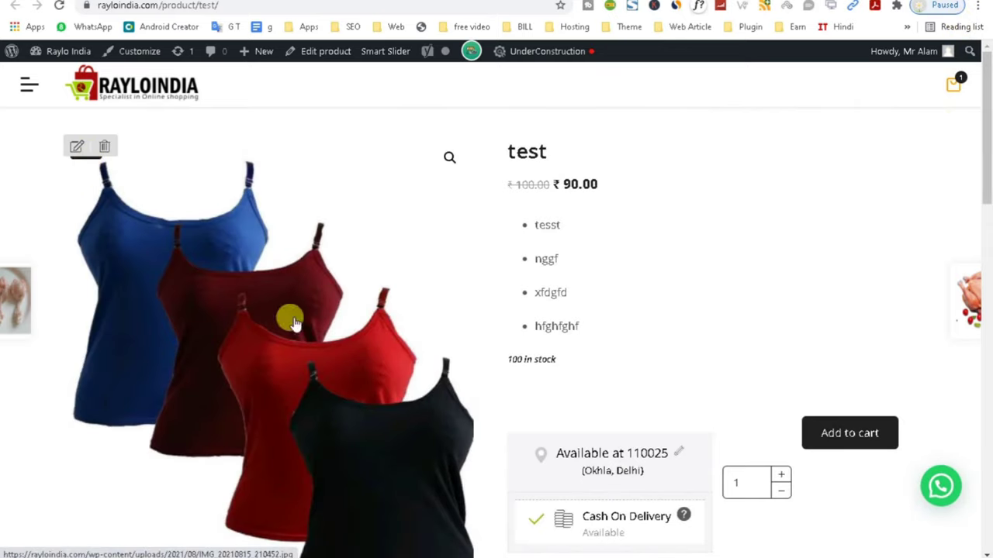
# - Examine the main image, gallery thumbnails and description on the product's storefront page
pyautogui.moveTo(981, 160); pyautogui.dragTo(863, 285)
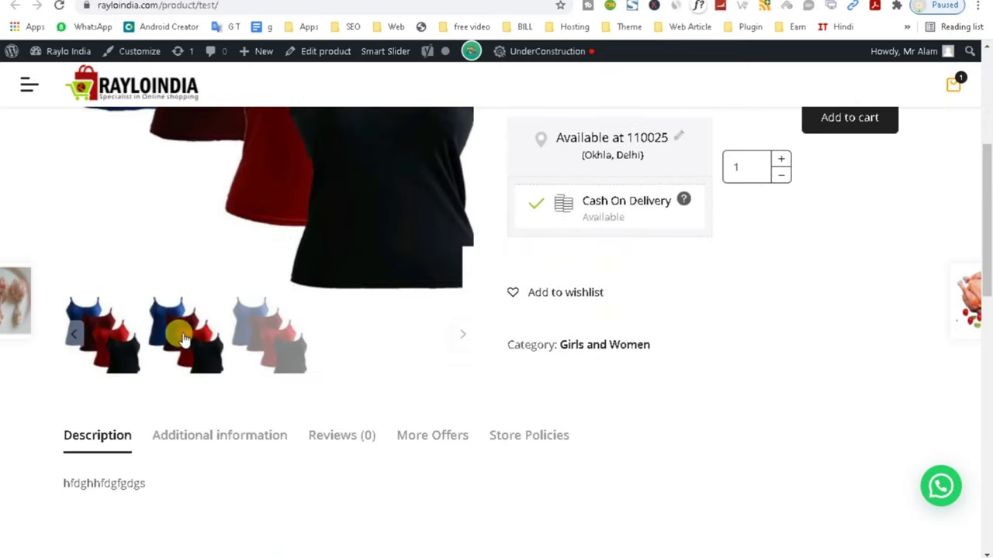
pyautogui.scroll(-3, 989, 208)
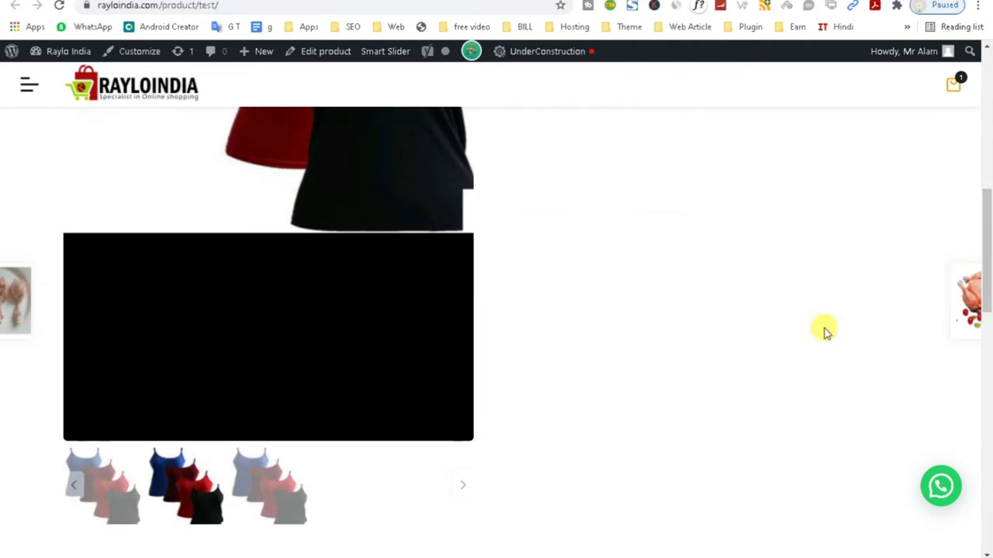
pyautogui.click(268, 485)
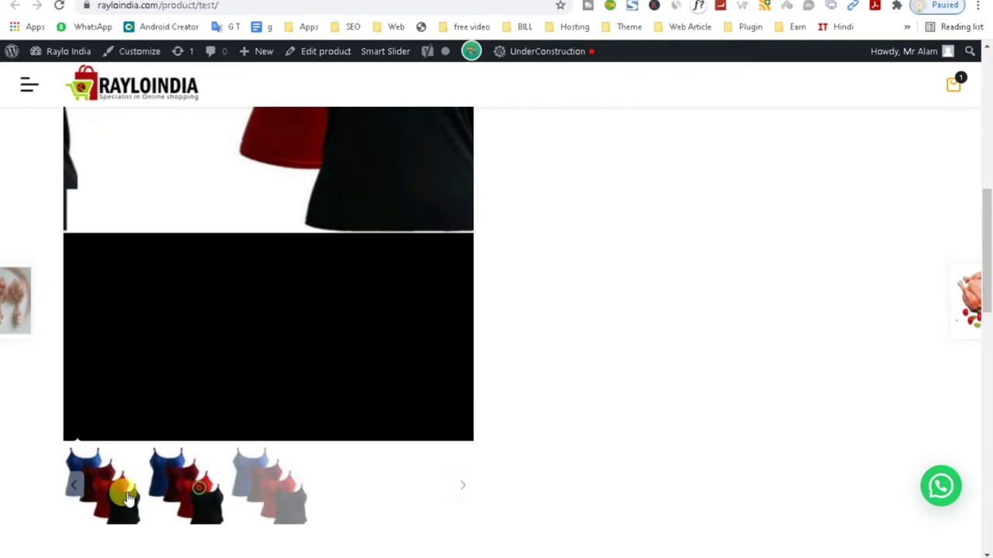
pyautogui.scroll(-5, 399, 251)
pyautogui.moveTo(989, 333); pyautogui.dragTo(985, 155)
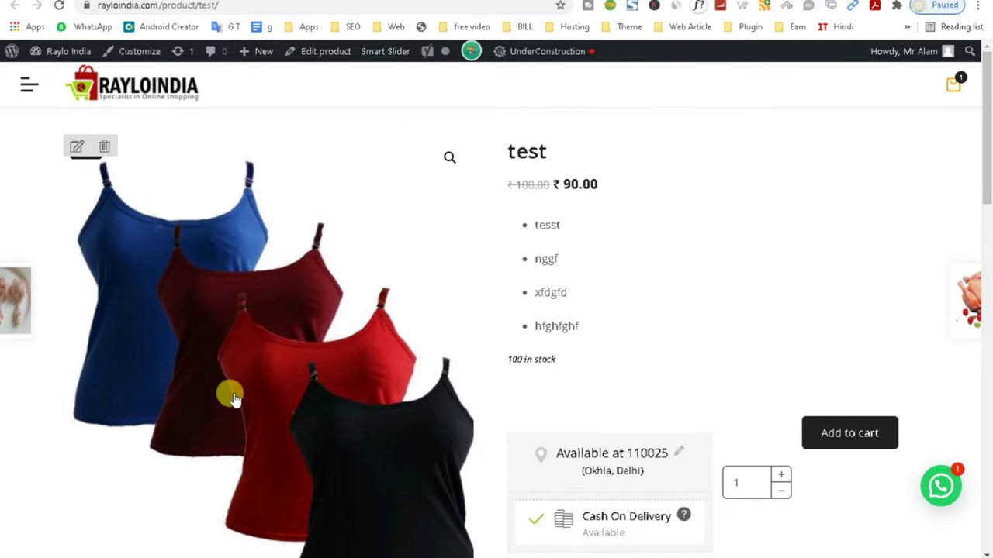
# - Return to the product editor and check the values of the product's Weight attribute
pyautogui.click(76, 146)
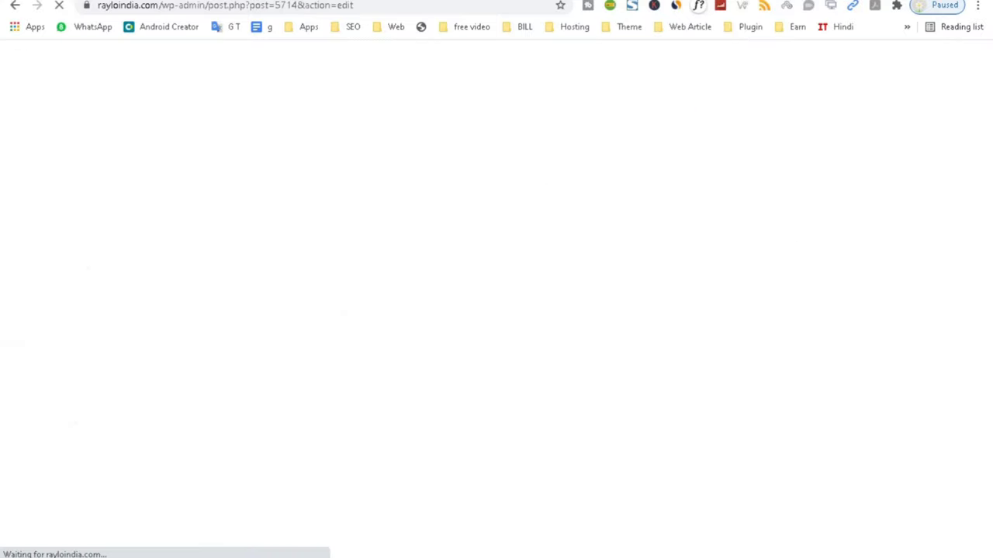
pyautogui.hotkey('alt', 'Left')
pyautogui.moveTo(988, 166); pyautogui.dragTo(969, 93)
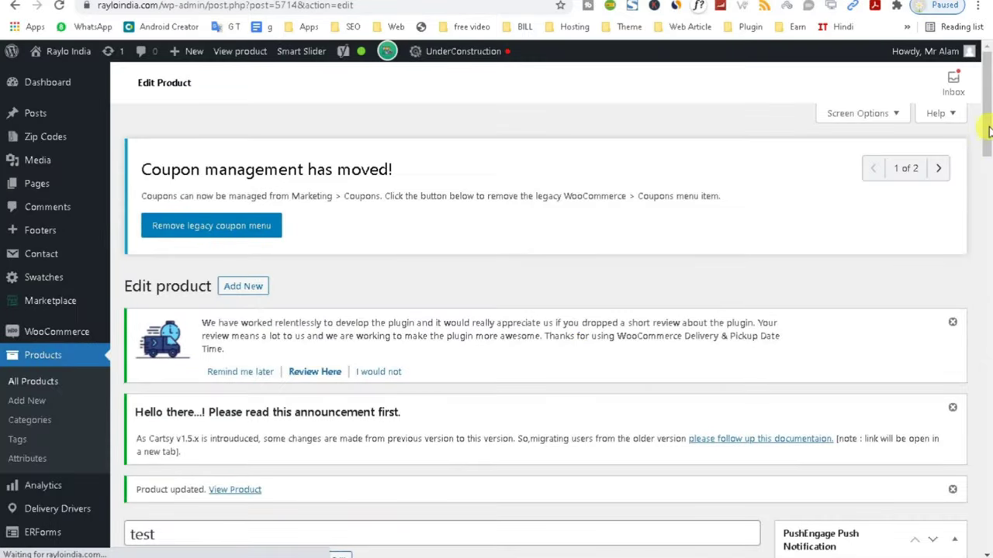
pyautogui.moveTo(989, 132); pyautogui.dragTo(969, 288)
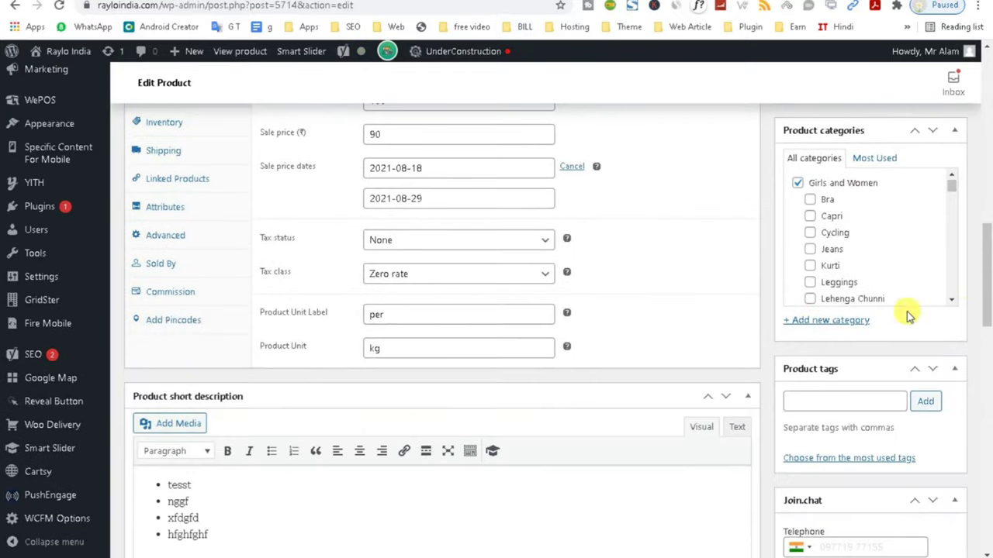
pyautogui.click(155, 209)
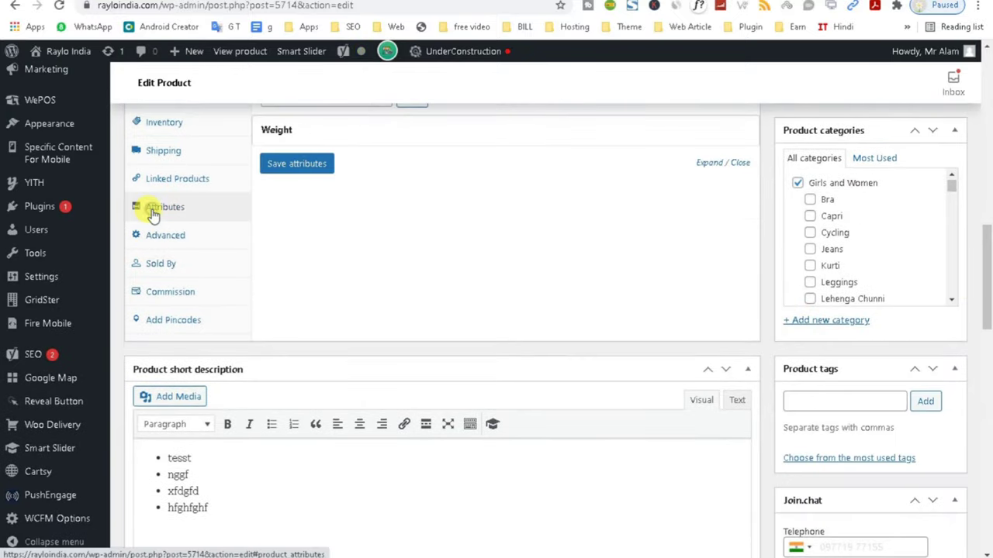
pyautogui.click(379, 135)
pyautogui.click(380, 138)
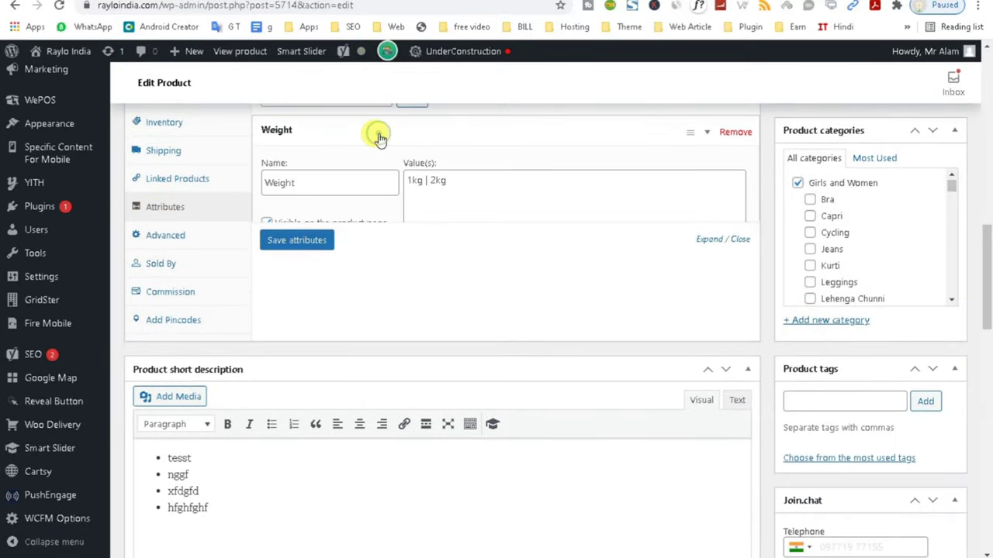
# - Change the product type to Variable product and set its SKU to veg - 001
pyautogui.scroll(4, 364, 311)
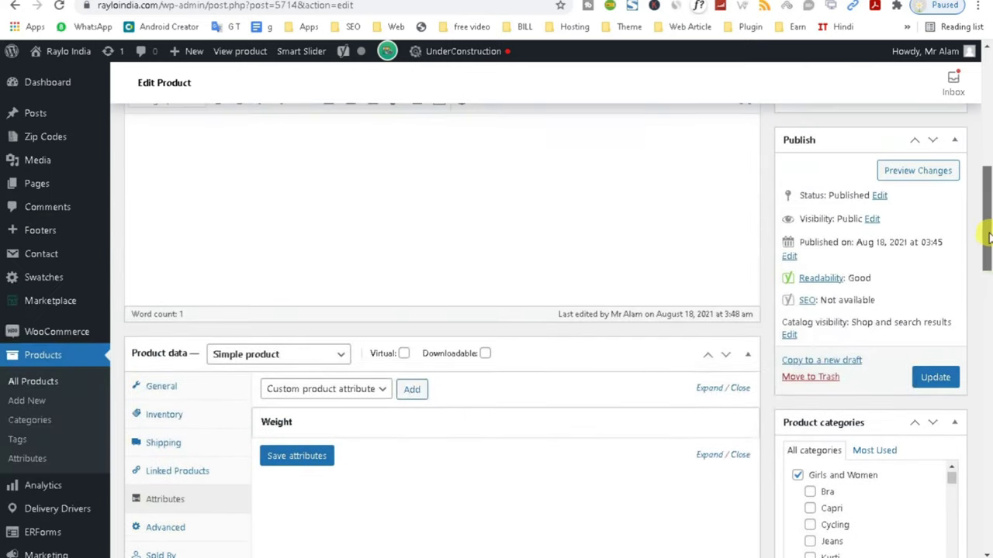
pyautogui.click(328, 357)
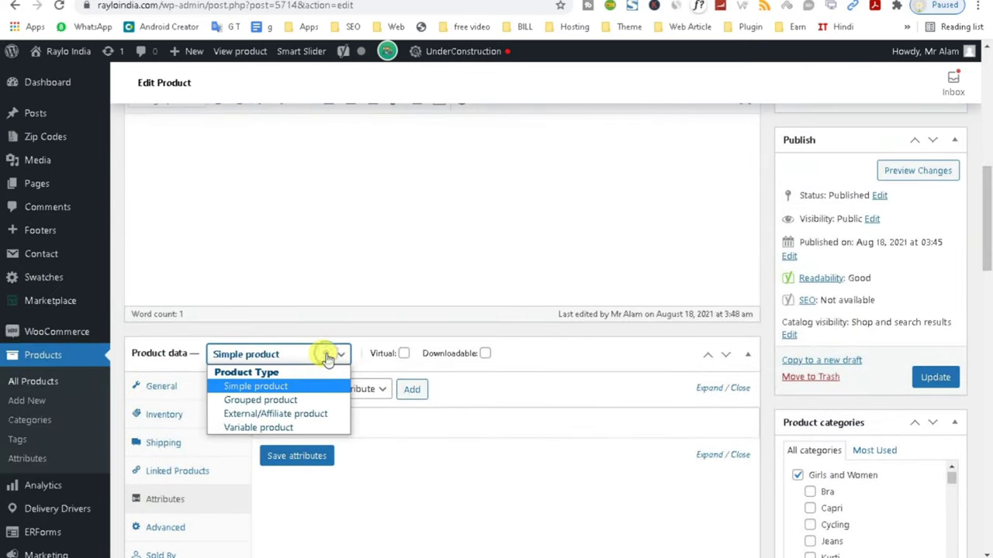
pyautogui.click(275, 429)
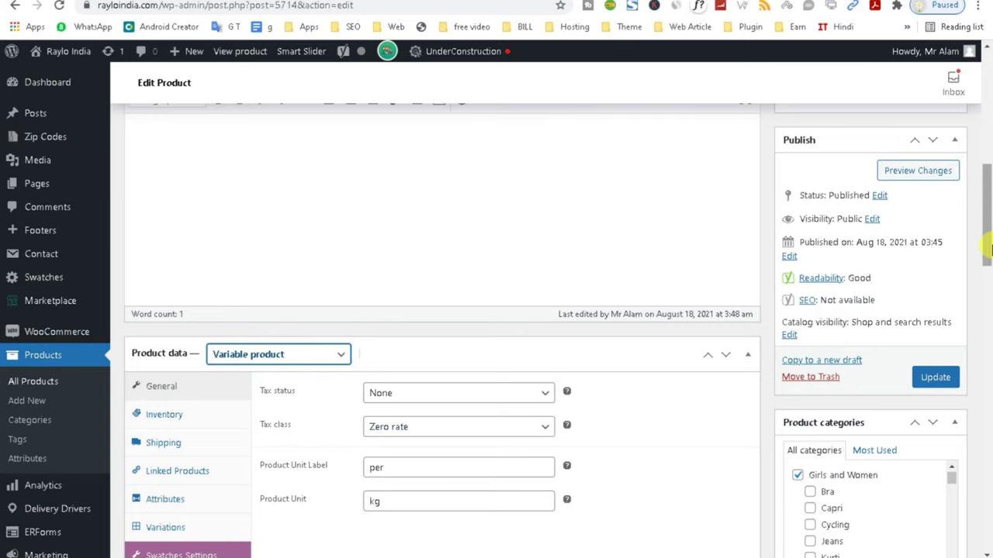
pyautogui.scroll(-2, 990, 270)
pyautogui.click(173, 261)
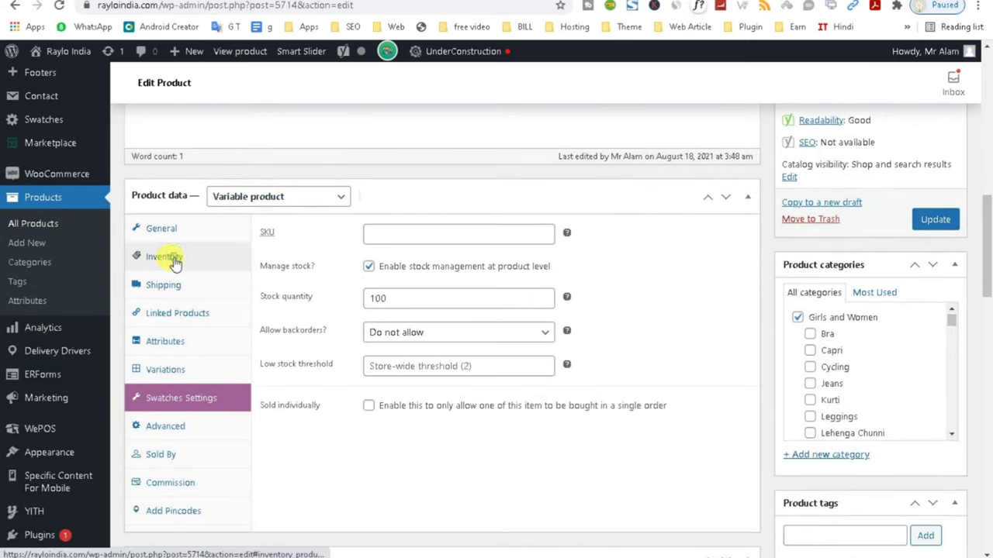
pyautogui.click(410, 234)
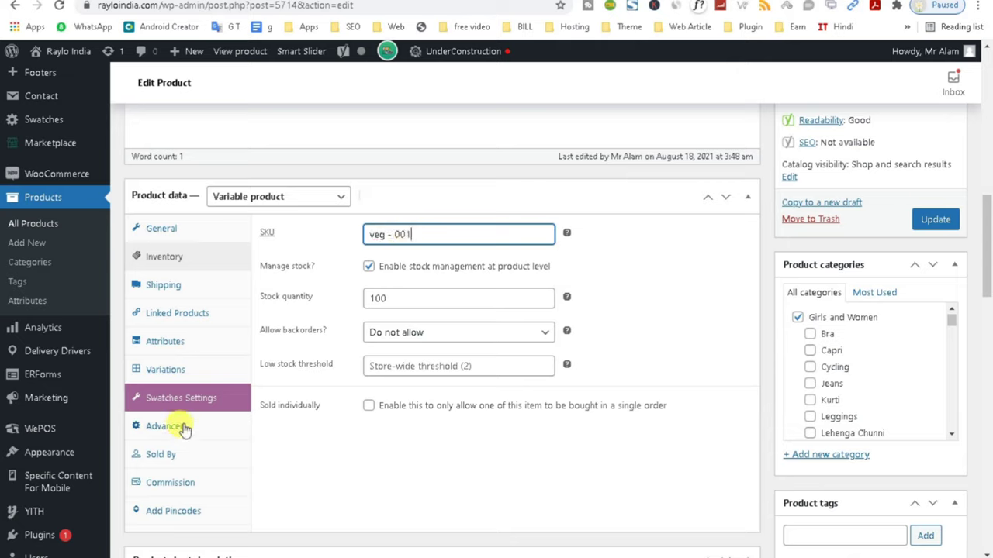
# - Add the Size attribute to the variable product
pyautogui.click(166, 346)
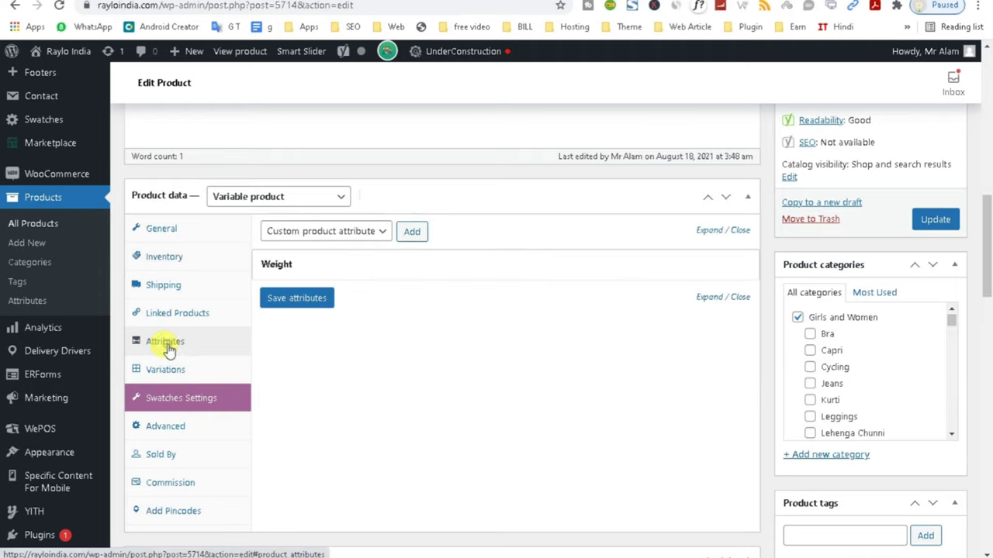
pyautogui.click(377, 232)
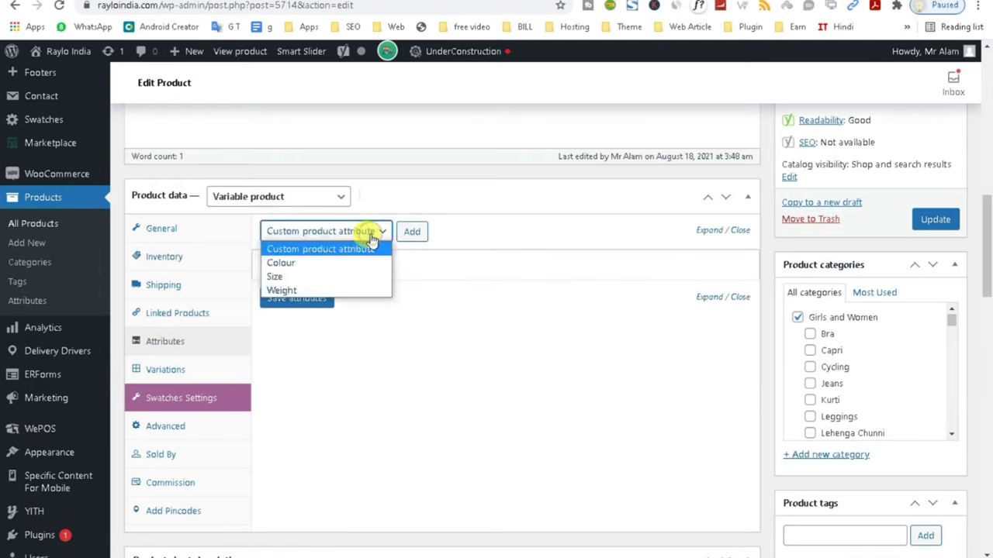
pyautogui.click(313, 279)
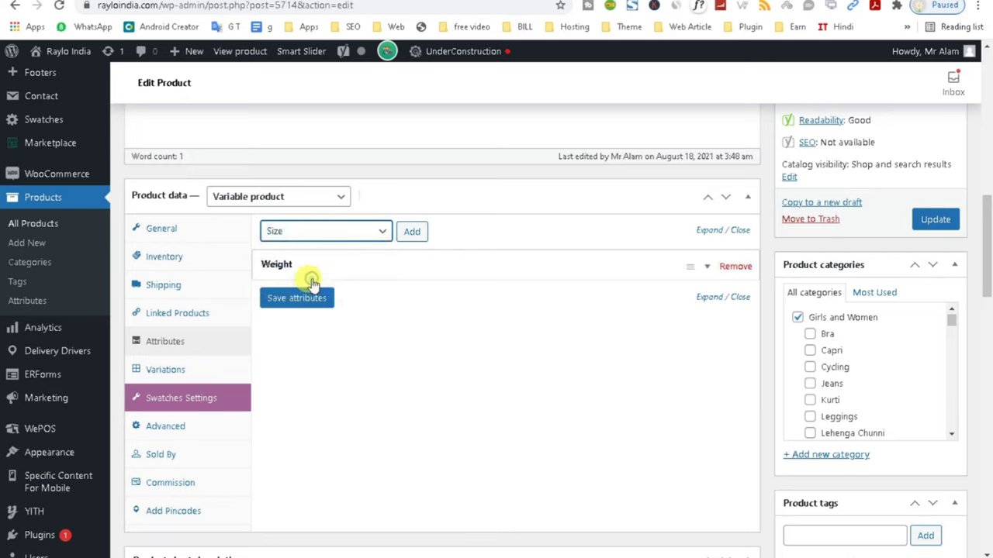
pyautogui.click(407, 231)
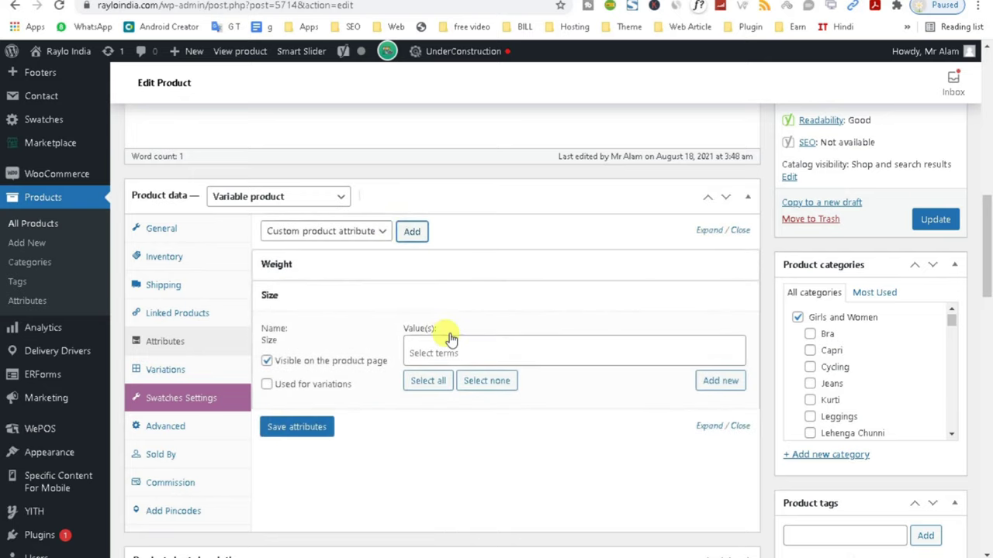
# - Try to enter M directly as a value of the Size attribute
pyautogui.click(435, 353)
pyautogui.click(448, 441)
pyautogui.click(417, 348)
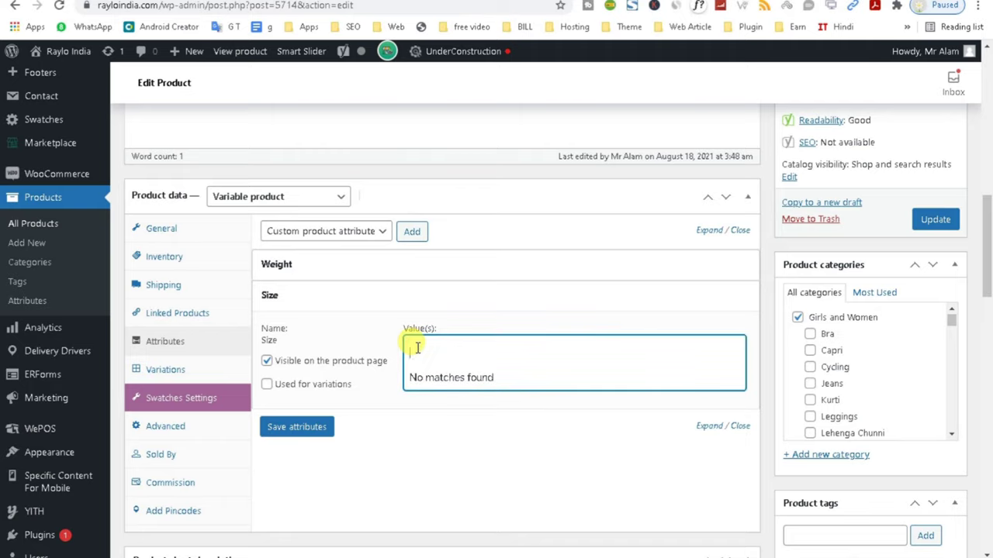
pyautogui.write('M')
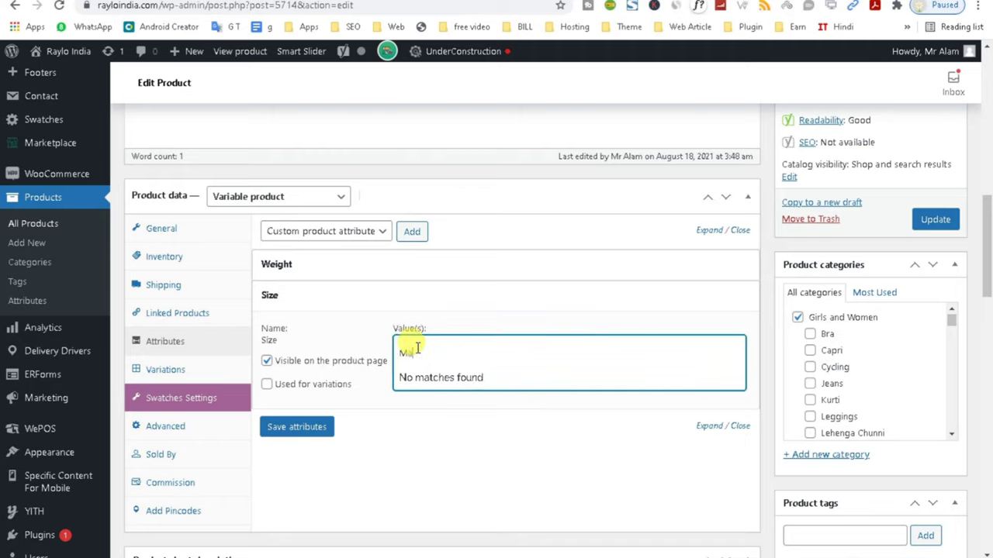
pyautogui.click(422, 423)
pyautogui.click(429, 349)
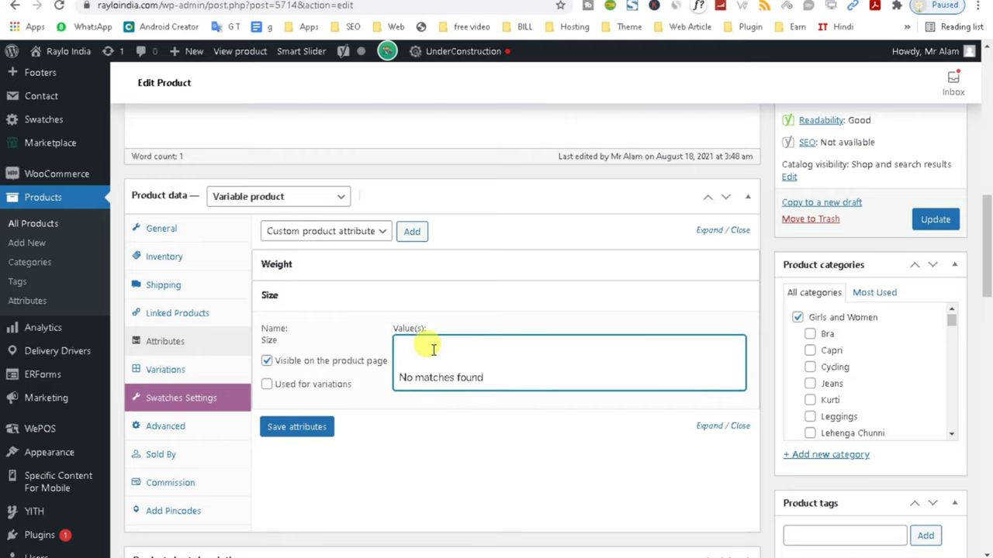
pyautogui.click(433, 383)
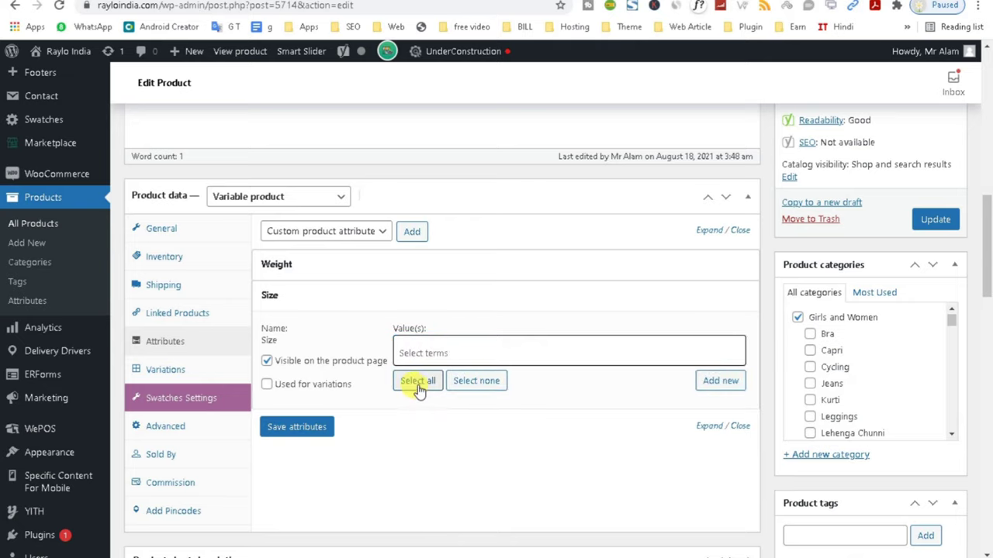
# - Create the terms M and small for the Size attribute and save it as used for variations
pyautogui.click(705, 383)
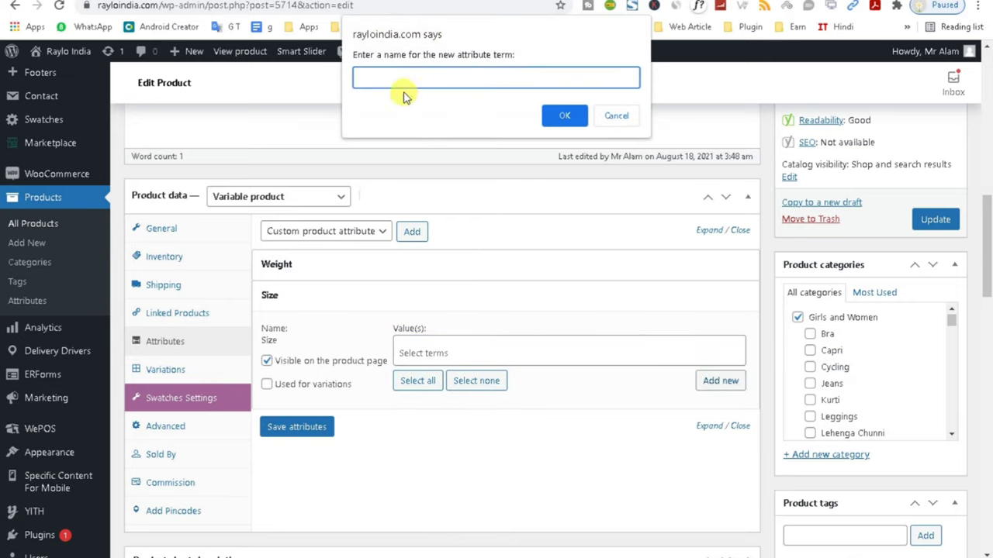
pyautogui.click(565, 115)
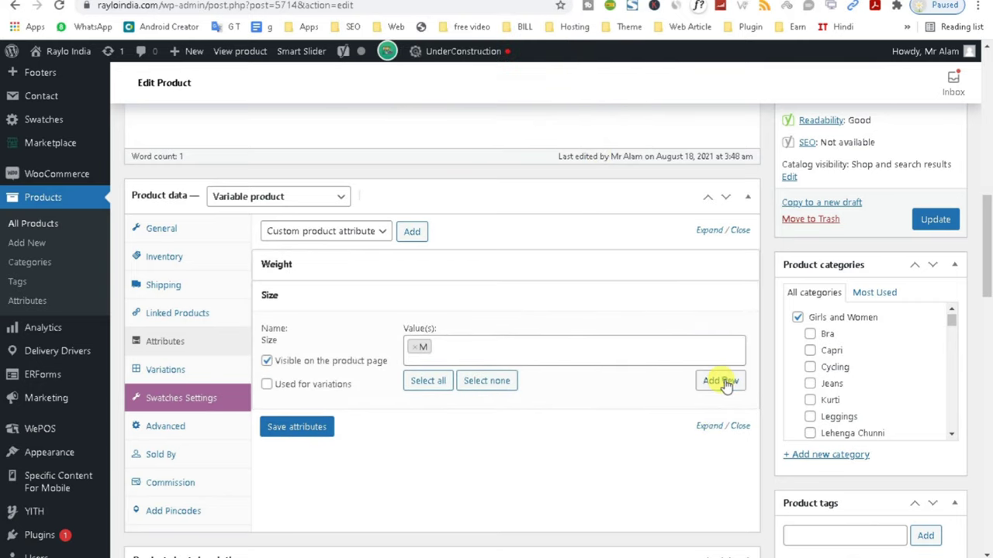
pyautogui.click(721, 381)
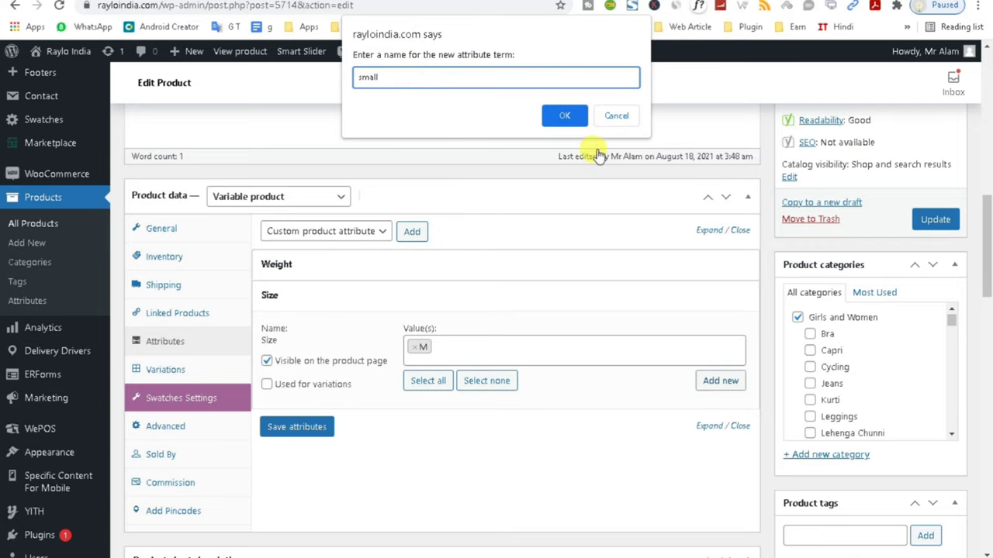
pyautogui.click(565, 115)
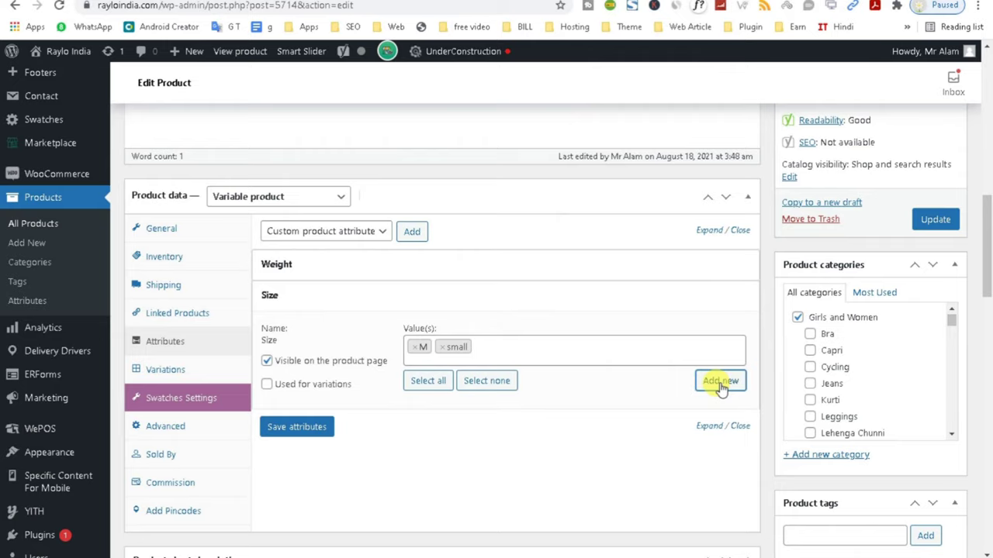
pyautogui.click(266, 384)
pyautogui.click(287, 434)
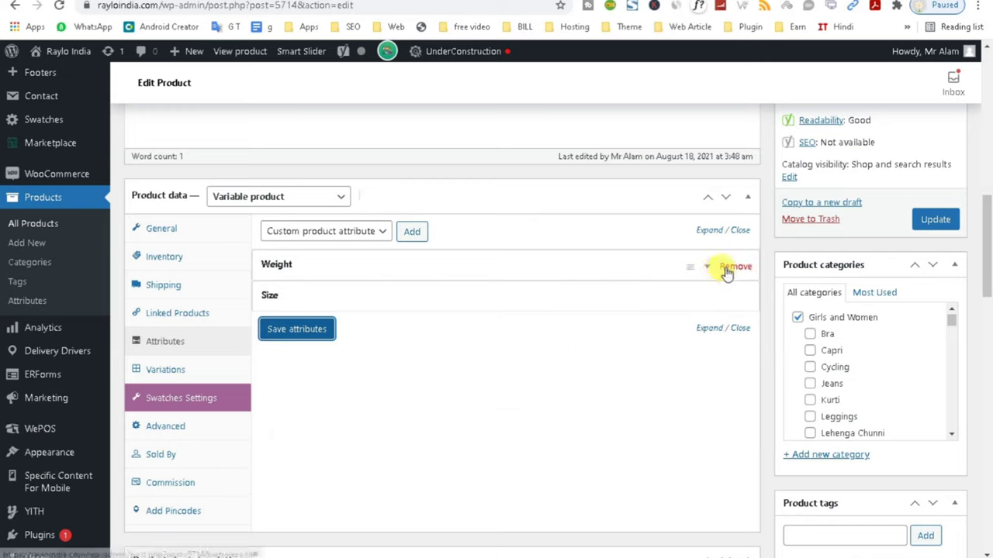
# - Remove the Weight attribute from the product and add the Colour attribute
pyautogui.click(725, 267)
pyautogui.click(571, 81)
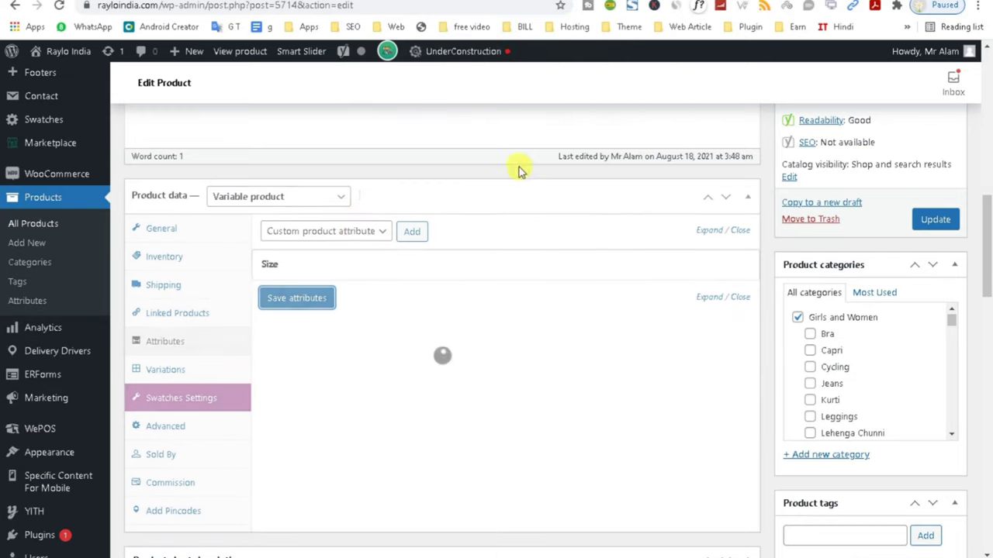
pyautogui.click(372, 231)
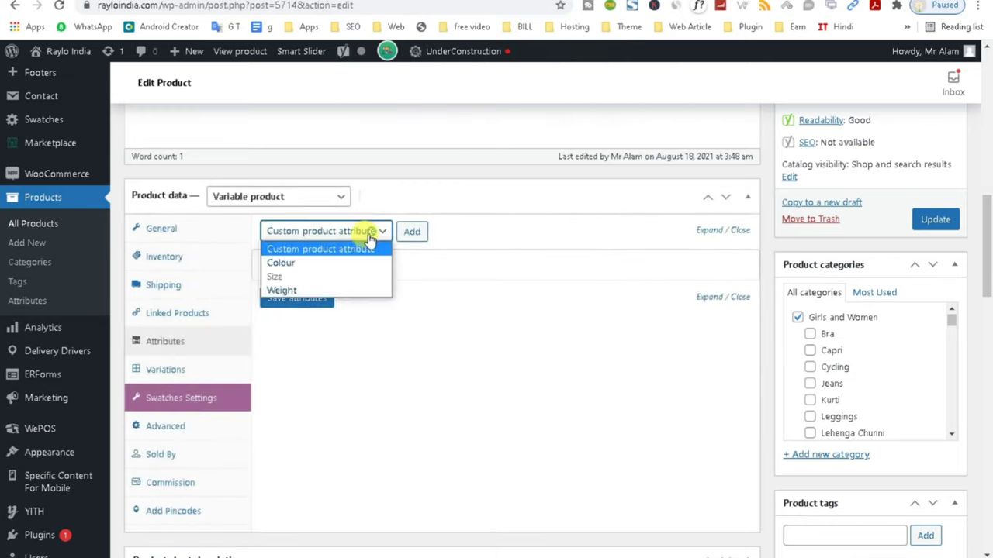
pyautogui.click(326, 260)
pyautogui.click(412, 231)
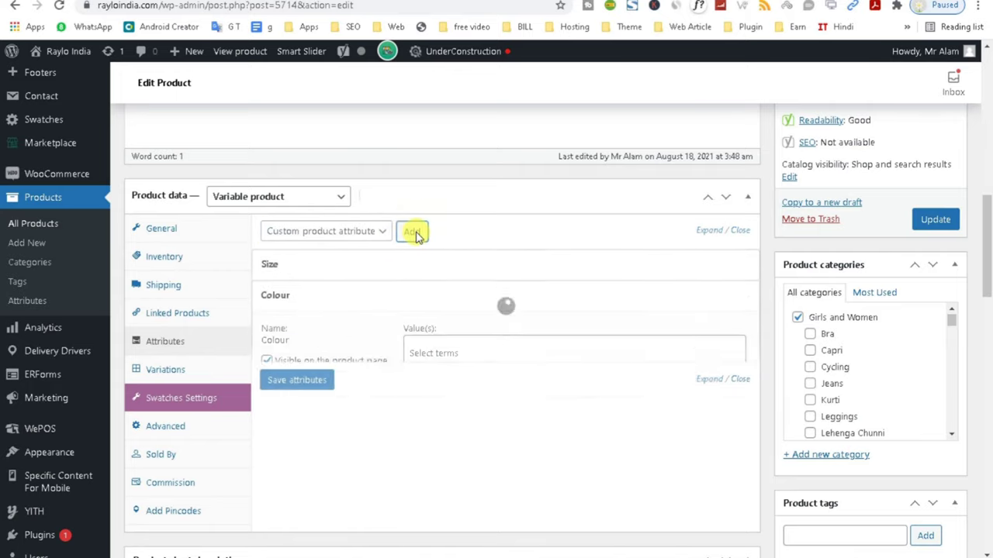
# - Create a new term named reg for the product's Colour attribute
pyautogui.click(711, 381)
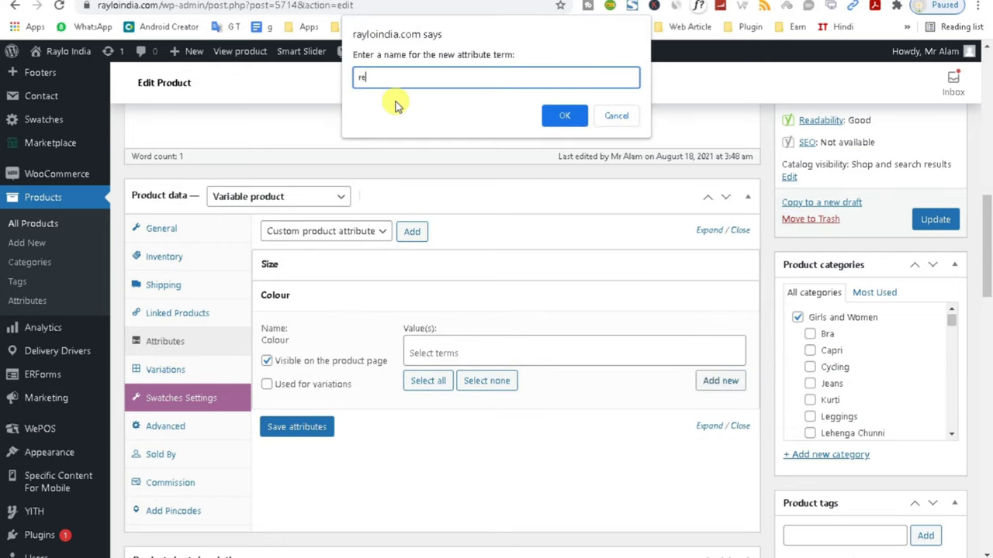
pyautogui.write('reg')
pyautogui.click(553, 116)
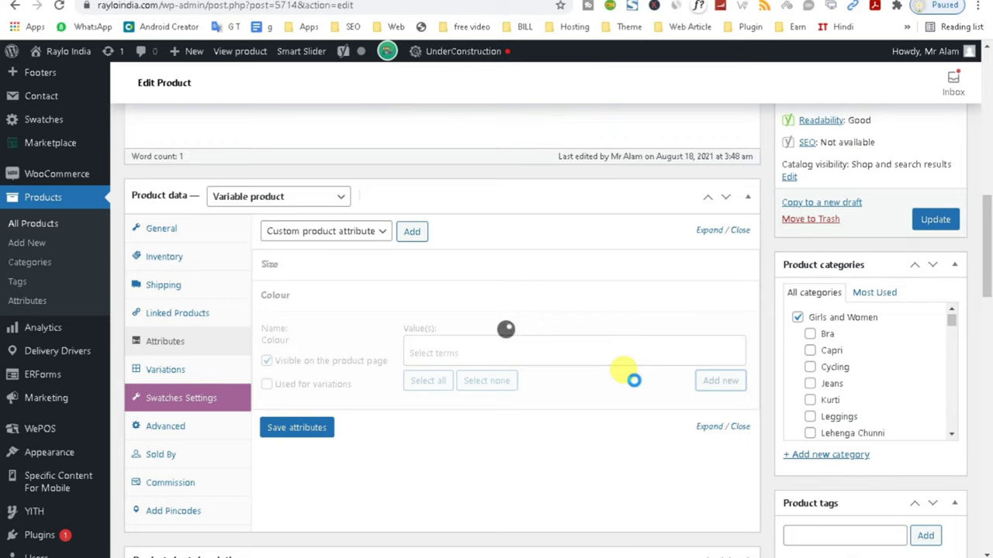
# - Open the store's product attributes list in a new tab and bring up the attributes table
pyautogui.rightClick(31, 307)
pyautogui.click(46, 312)
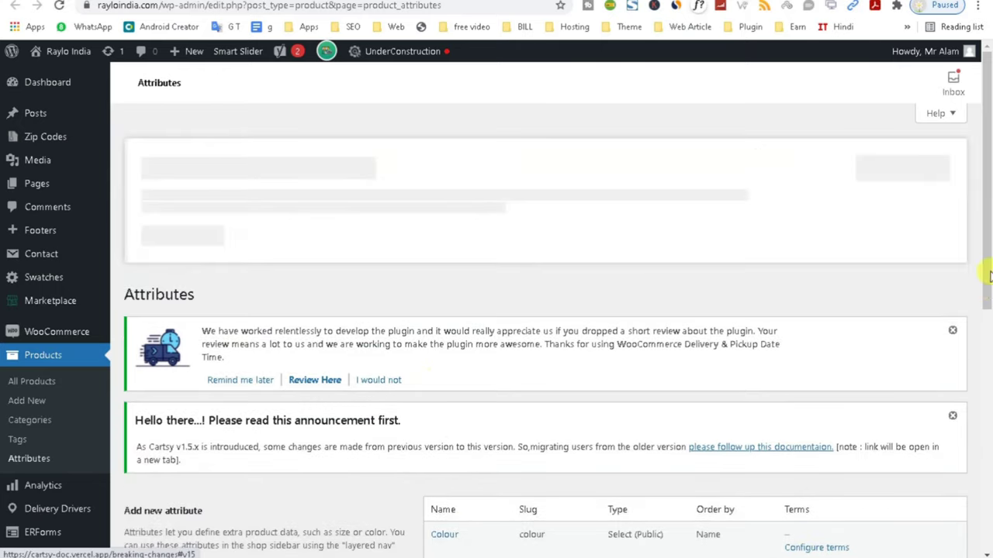
pyautogui.moveTo(989, 276); pyautogui.dragTo(986, 344)
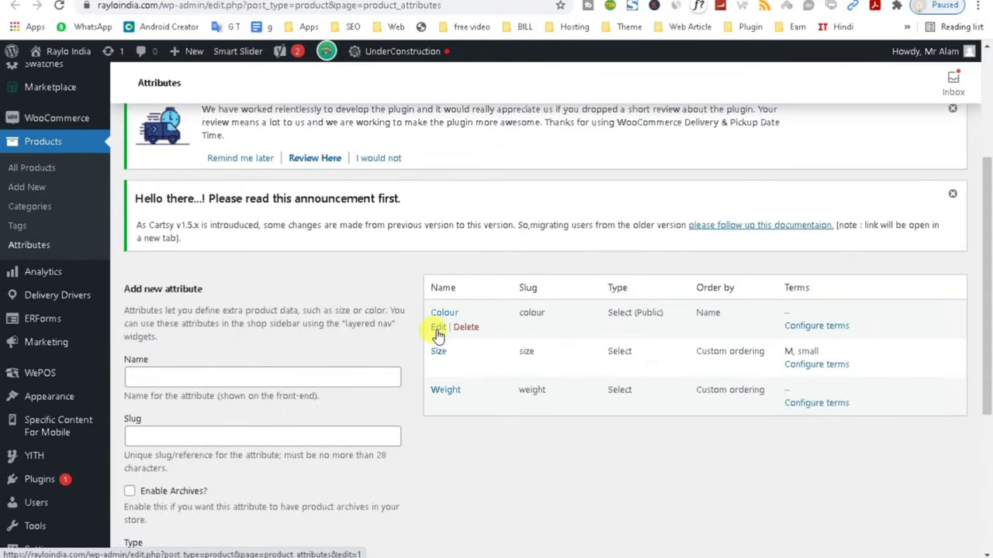
# - Examine the Type options in the Colour attribute's settings and return to the attributes list
pyautogui.click(439, 329)
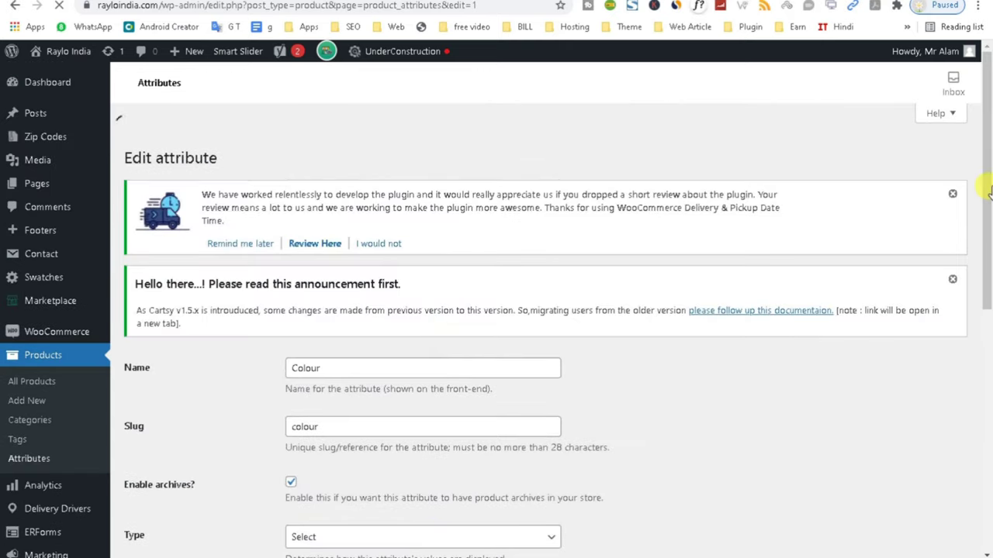
pyautogui.scroll(-2, 983, 275)
pyautogui.moveTo(984, 264); pyautogui.dragTo(983, 344)
pyautogui.click(395, 310)
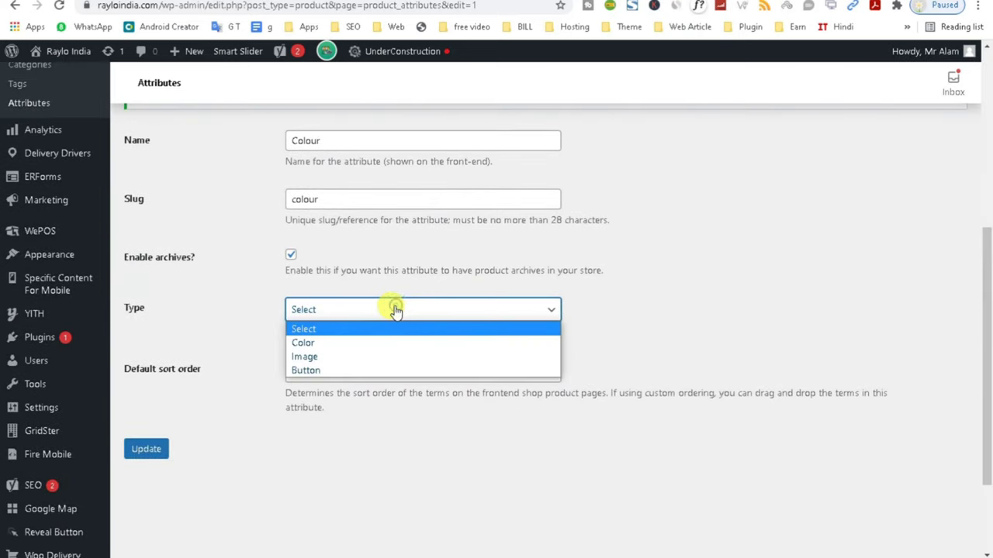
pyautogui.click(766, 289)
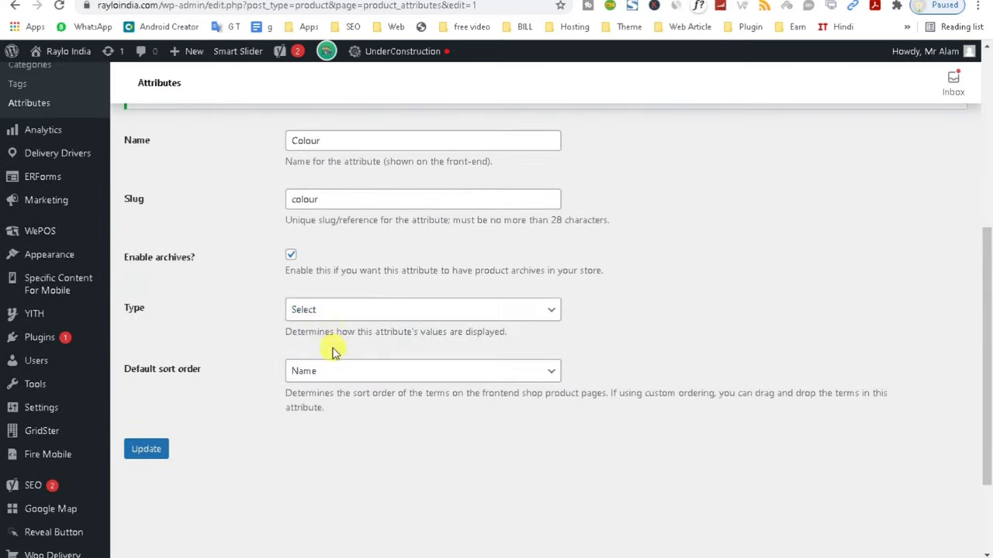
pyautogui.moveTo(982, 306); pyautogui.dragTo(927, 289)
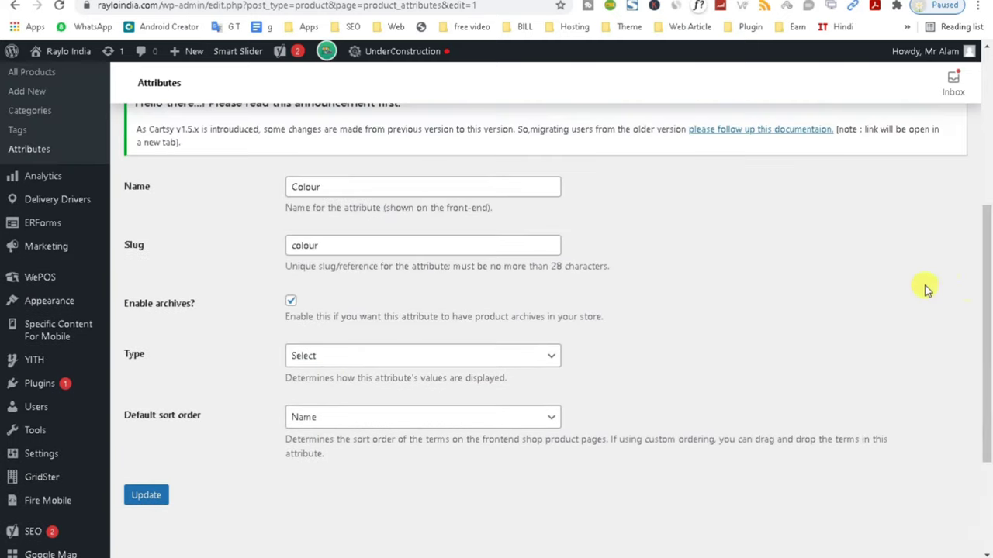
pyautogui.click(14, 6)
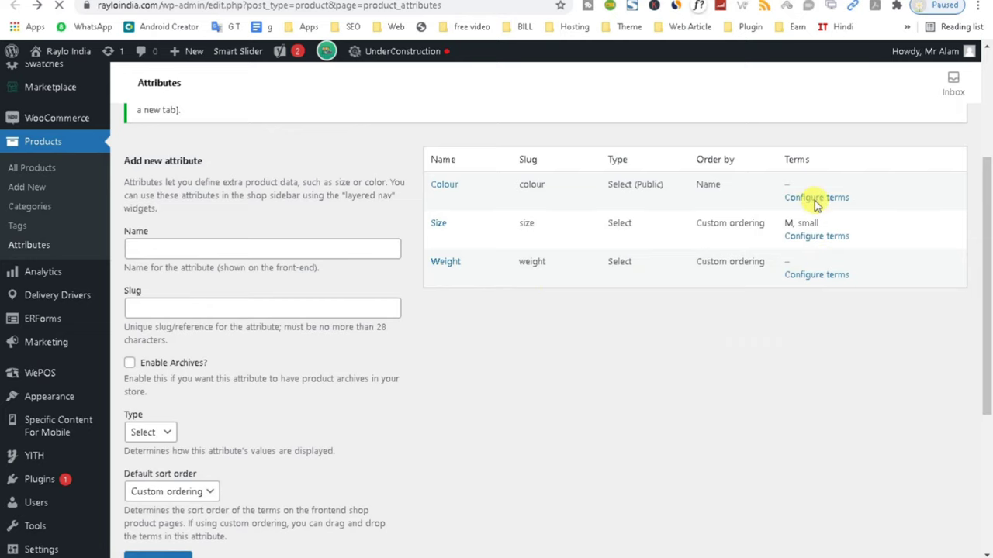
# - Add a term named Red with the slug Red to the Colour attribute
pyautogui.click(807, 327)
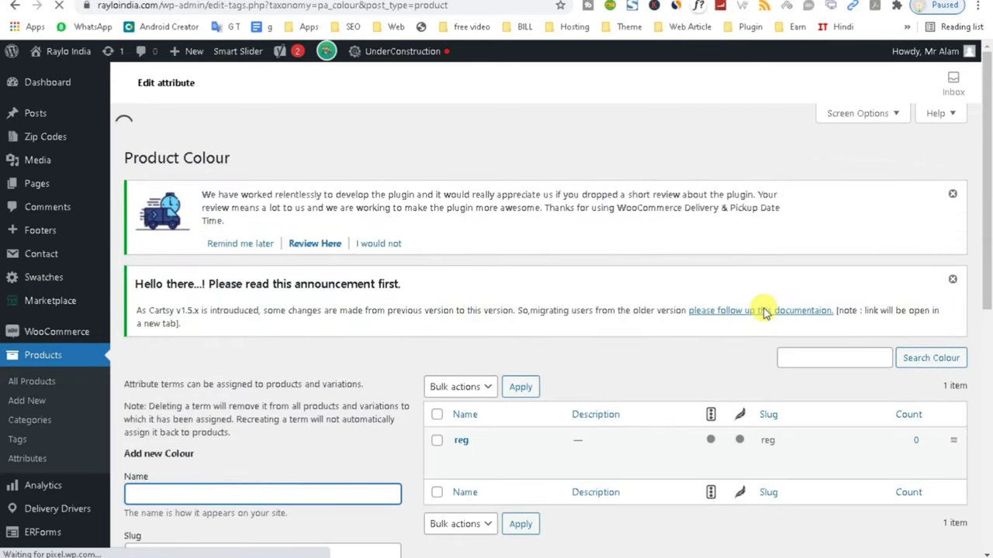
pyautogui.write('Reg')
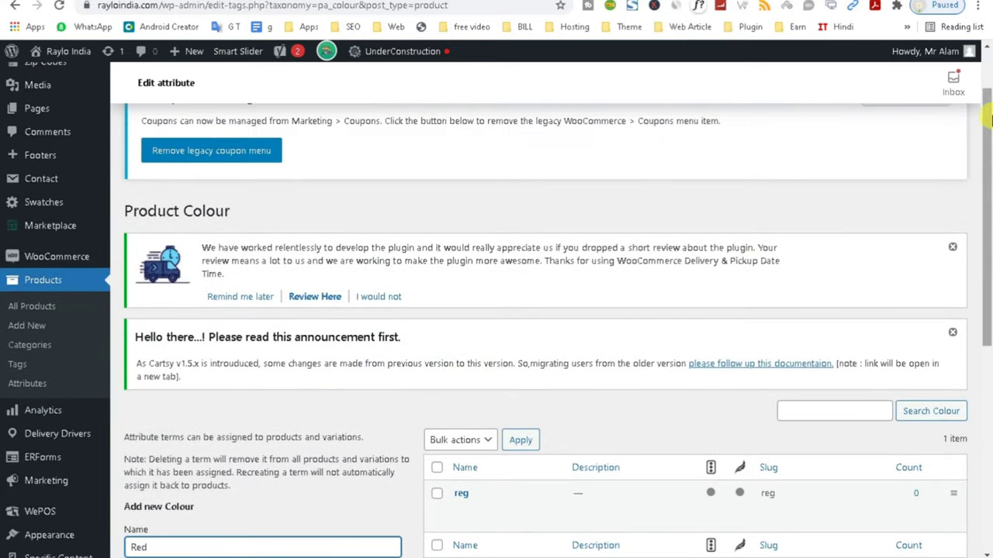
pyautogui.scroll(-3, 326, 318)
pyautogui.moveTo(177, 287); pyautogui.dragTo(75, 282)
pyautogui.hotkey('ctrl', 'c')
pyautogui.click(139, 344)
pyautogui.hotkey('ctrl', 'v')
pyautogui.click(166, 535)
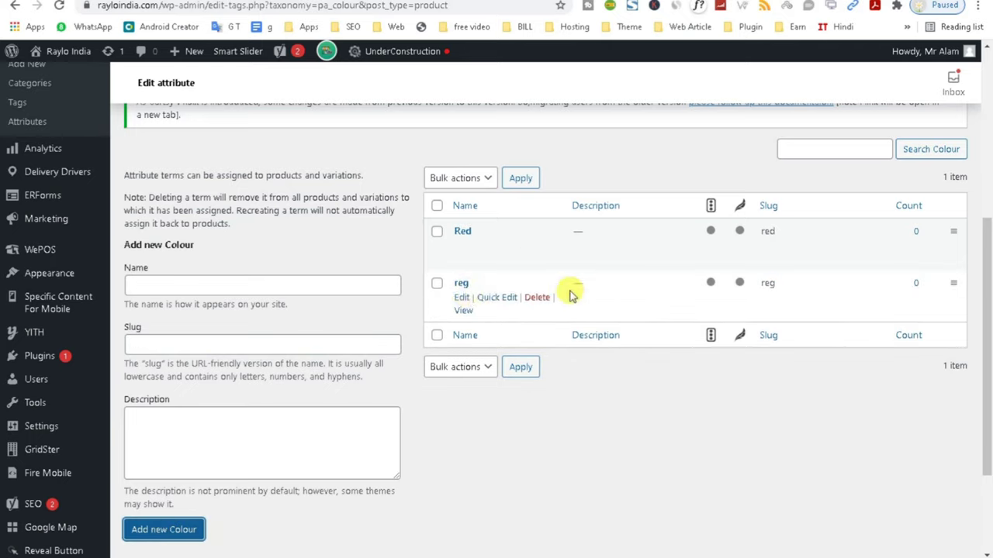
# - Delete the misspelled reg term from the Colour attribute
pyautogui.click(536, 297)
pyautogui.click(564, 125)
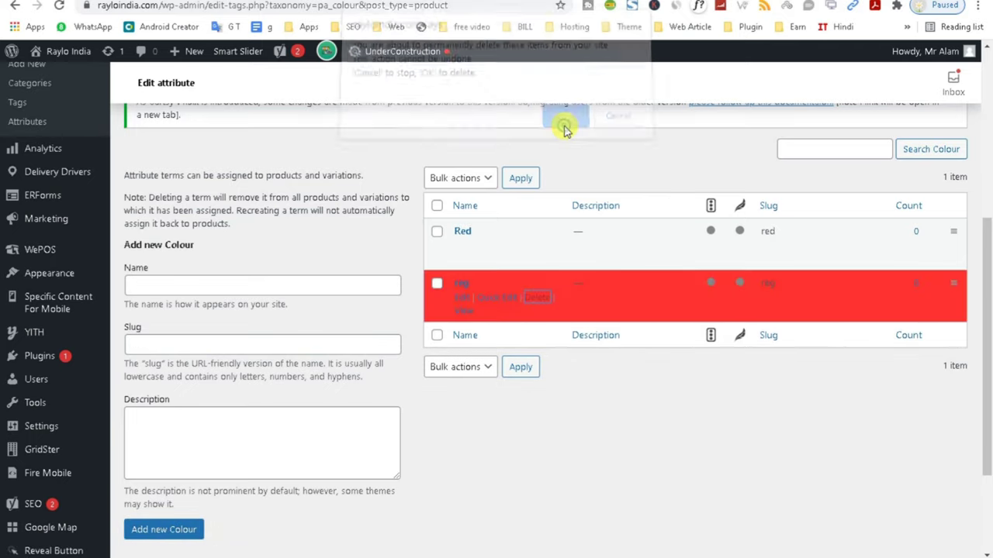
pyautogui.scroll(2, 188, 293)
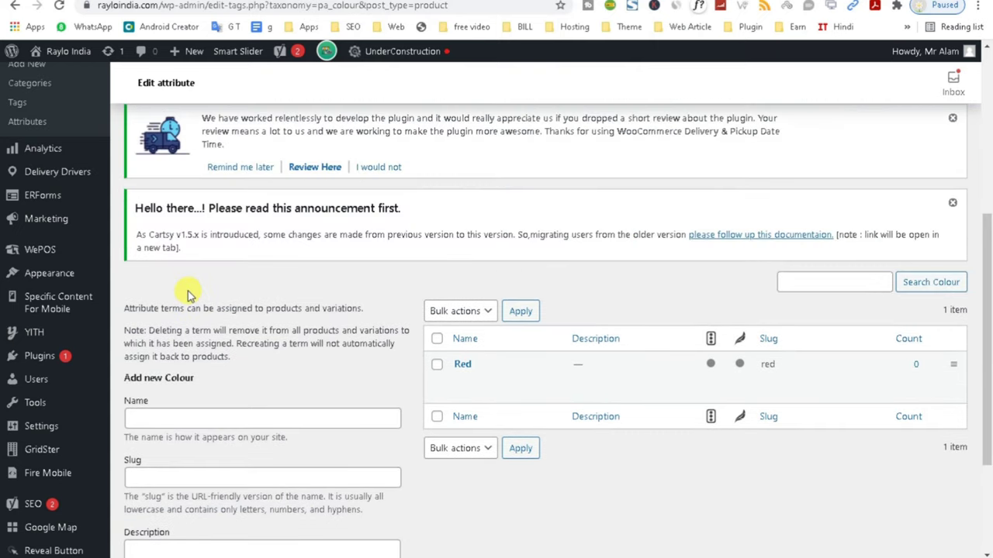
# - Add a term named Blue with the slug Blue to the Colour attribute
pyautogui.click(181, 421)
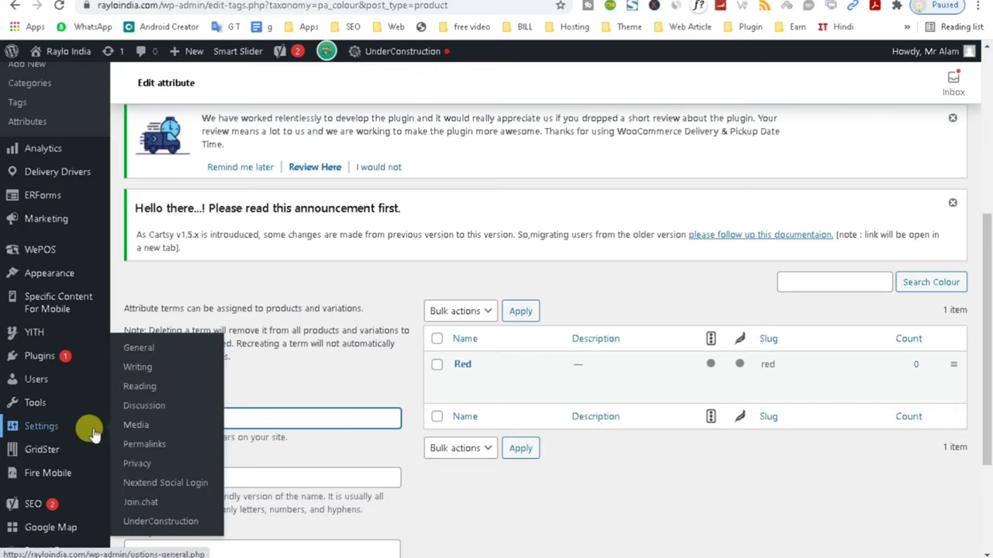
pyautogui.click(255, 476)
pyautogui.write('Blue')
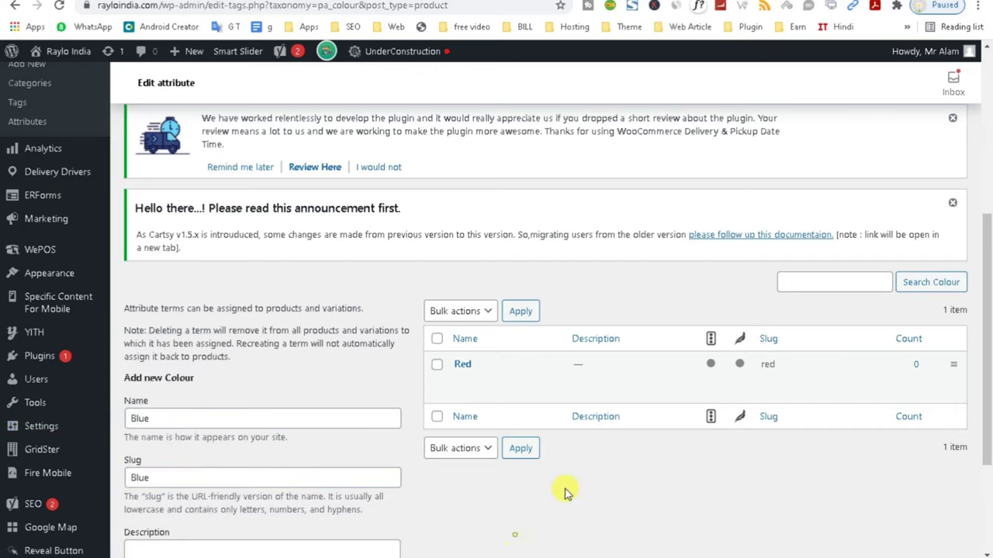
pyautogui.scroll(-2, 364, 480)
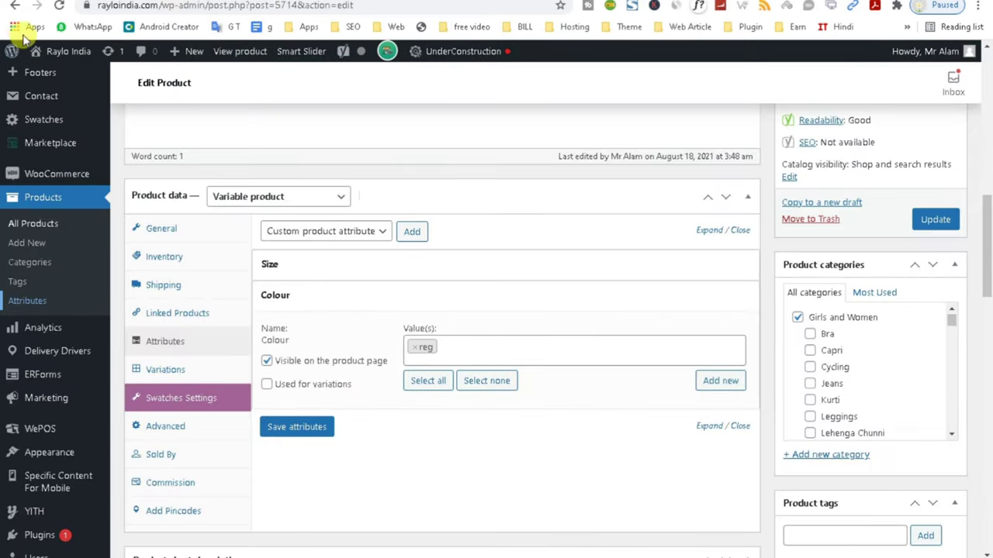
# - Return to the product editor, reload it and open the product's attribute settings
pyautogui.click(59, 7)
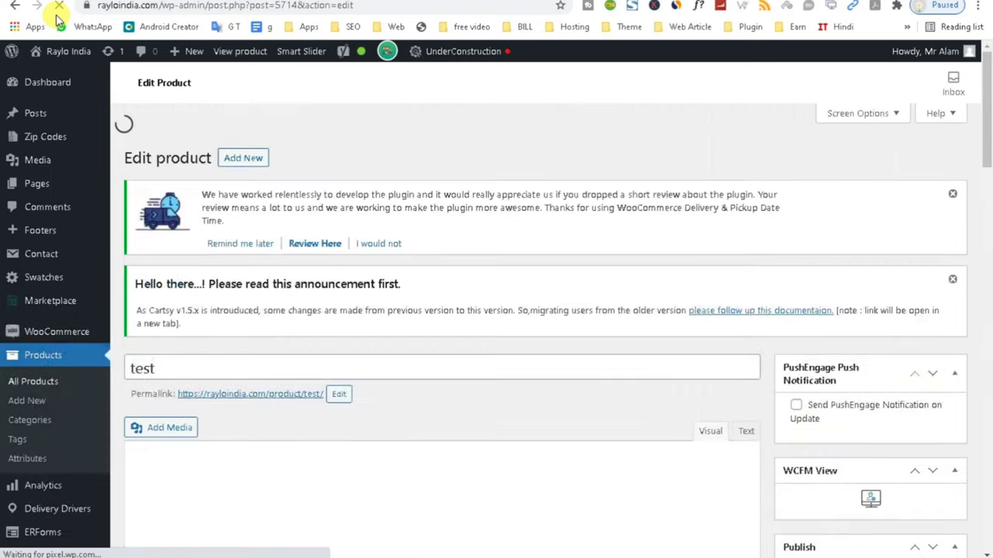
pyautogui.moveTo(987, 145); pyautogui.dragTo(985, 236)
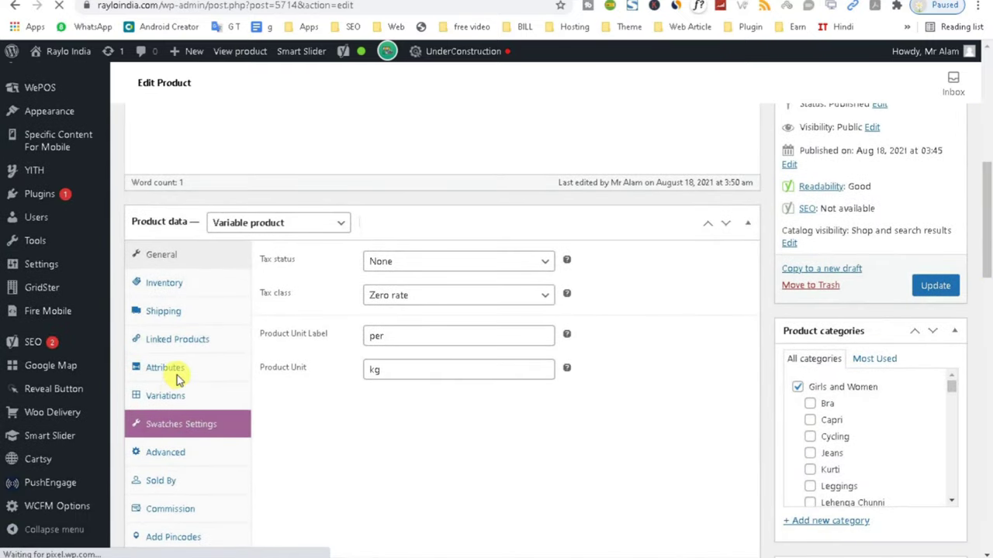
pyautogui.scroll(-14, 160, 377)
pyautogui.moveTo(989, 345); pyautogui.dragTo(985, 219)
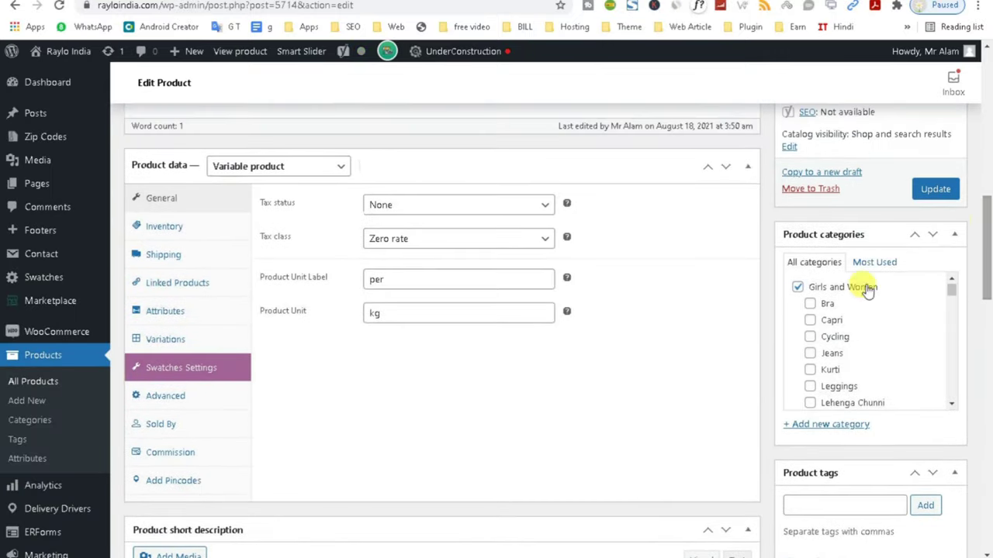
pyautogui.click(163, 318)
# - Check the values and options of the product's Size and Weight attributes
pyautogui.click(312, 262)
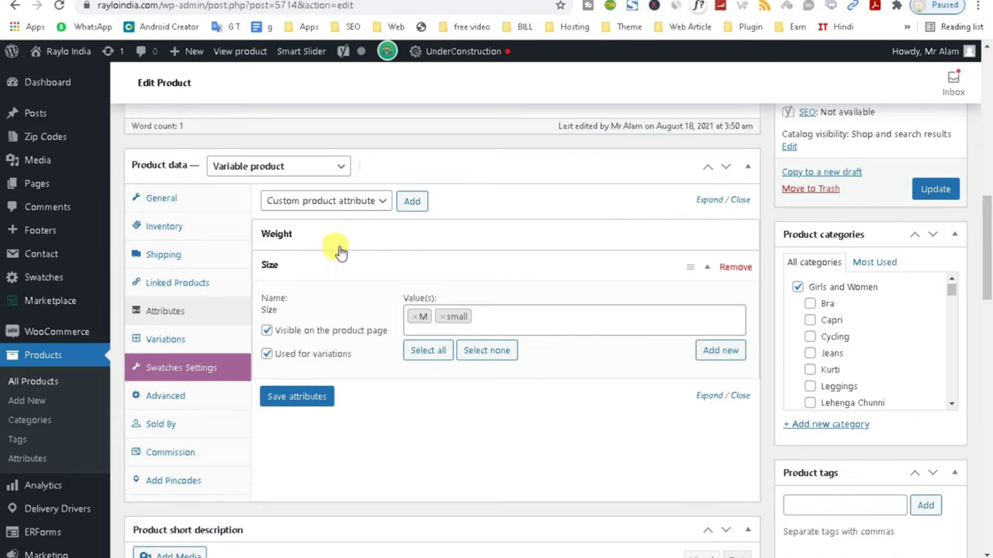
pyautogui.click(339, 239)
pyautogui.click(339, 239)
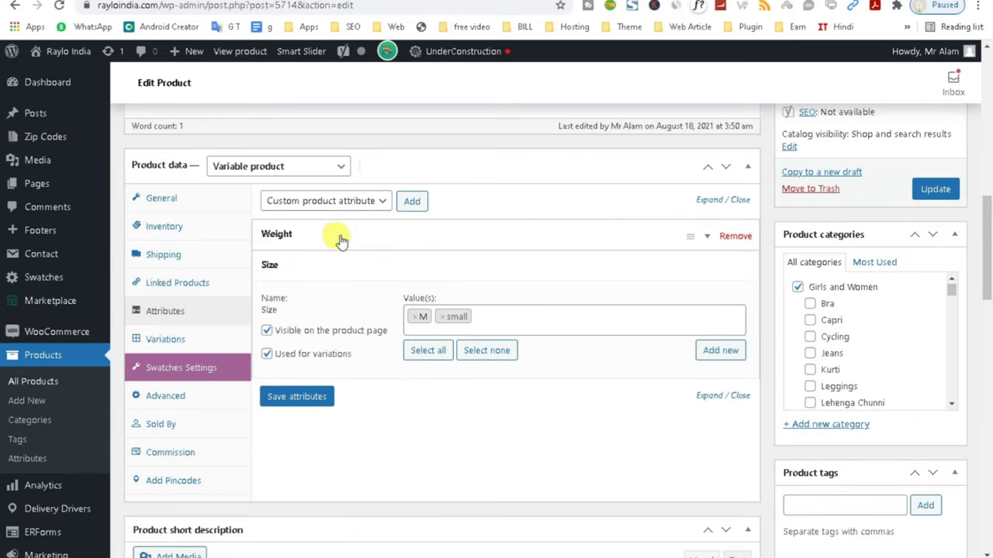
pyautogui.click(314, 268)
# - Add the Colour attribute to the product with the values Blue and Red and save the attributes
pyautogui.click(345, 203)
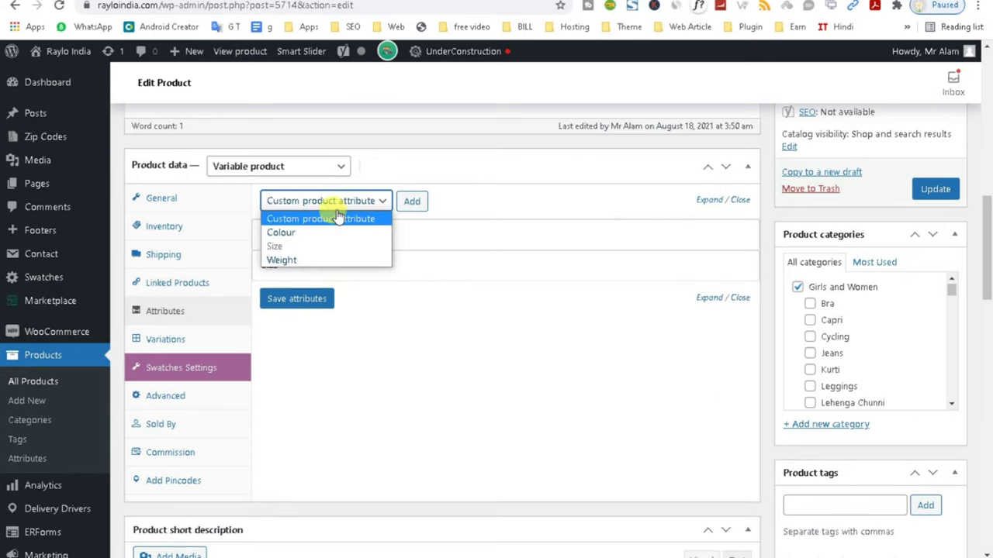
pyautogui.click(310, 231)
pyautogui.click(413, 202)
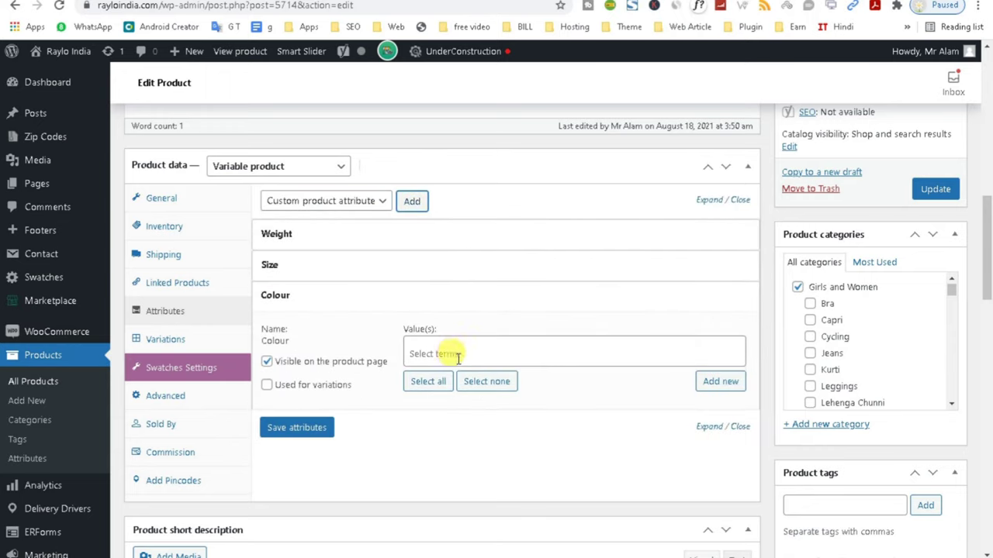
pyautogui.click(457, 355)
pyautogui.click(427, 379)
pyautogui.click(475, 346)
pyautogui.click(419, 402)
pyautogui.click(303, 437)
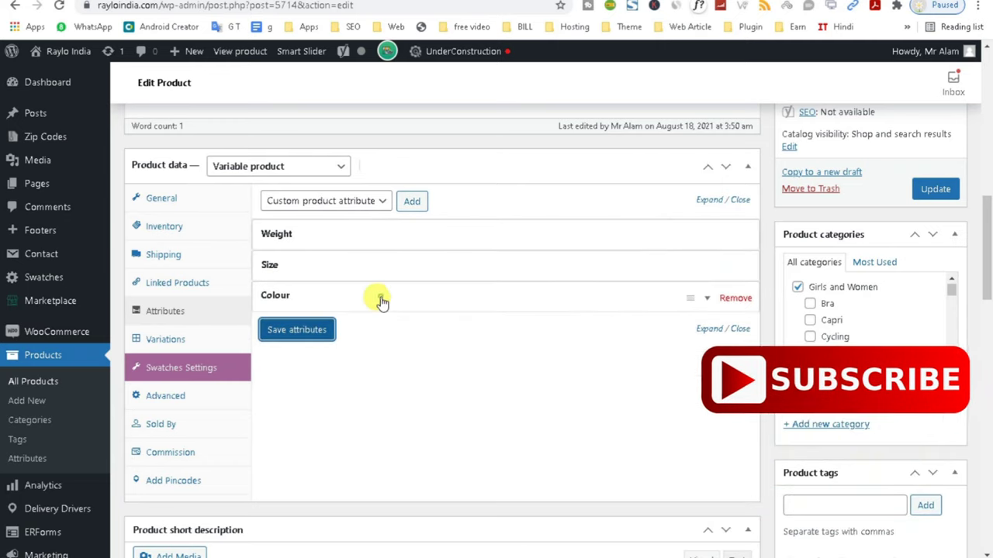
# - Enable the Colour attribute for variations and save the attributes
pyautogui.click(382, 301)
pyautogui.click(266, 403)
pyautogui.click(295, 453)
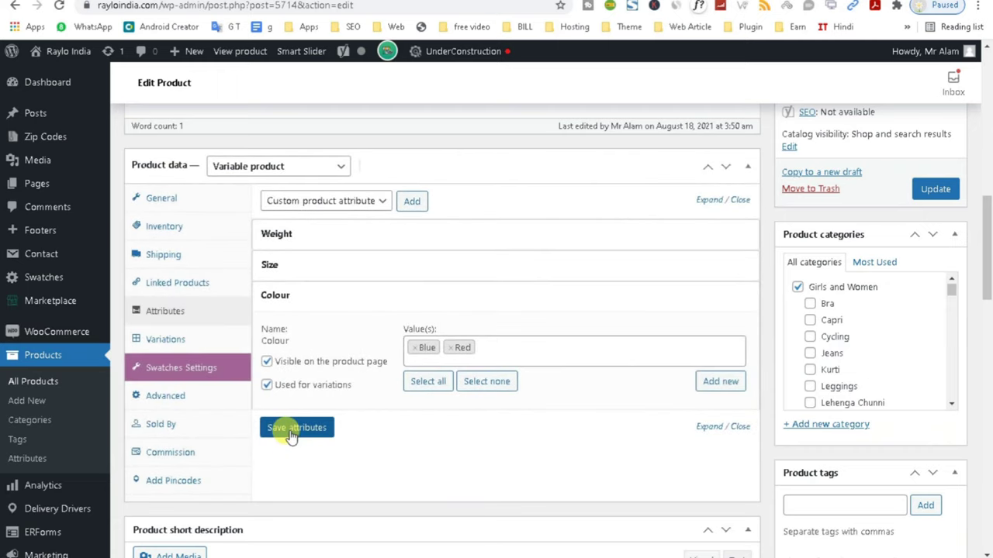
pyautogui.click(293, 431)
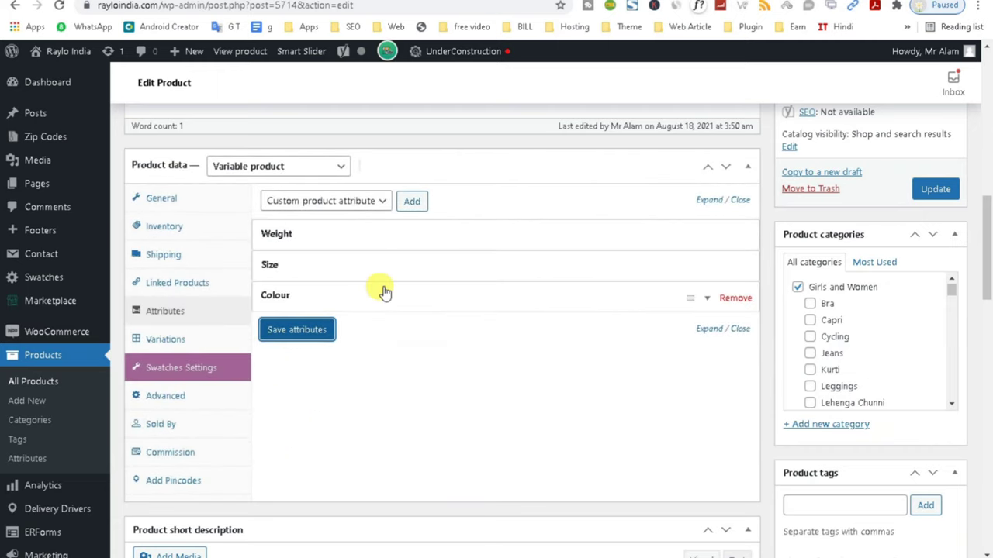
# - Remove the Weight attribute from the product and save the attributes
pyautogui.click(736, 238)
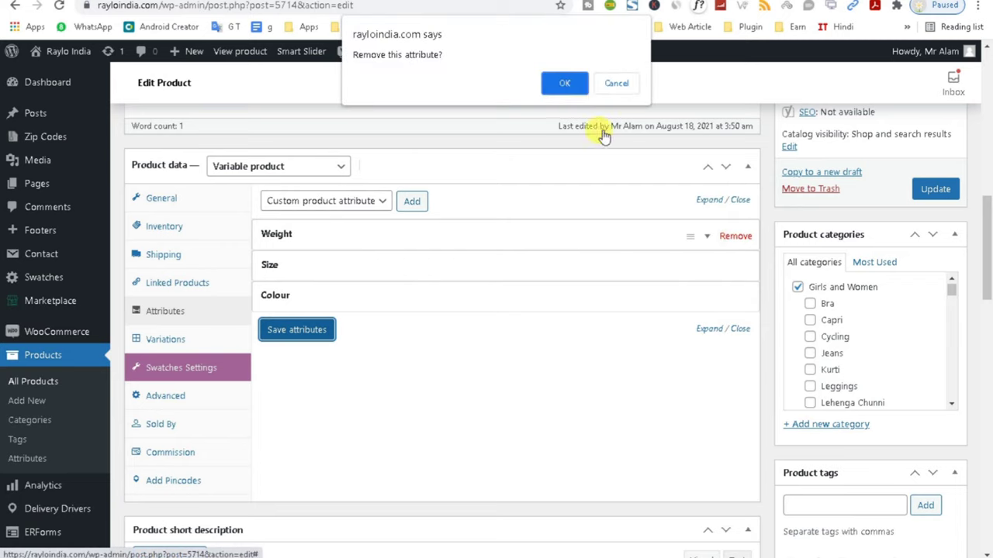
pyautogui.click(567, 82)
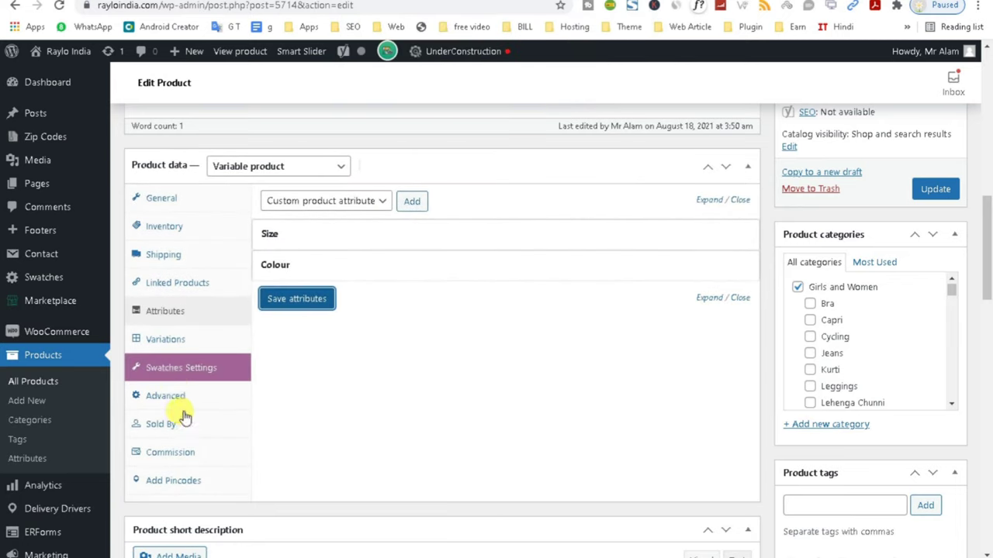
pyautogui.click(299, 304)
# - Create the product's variations from all attributes
pyautogui.click(156, 339)
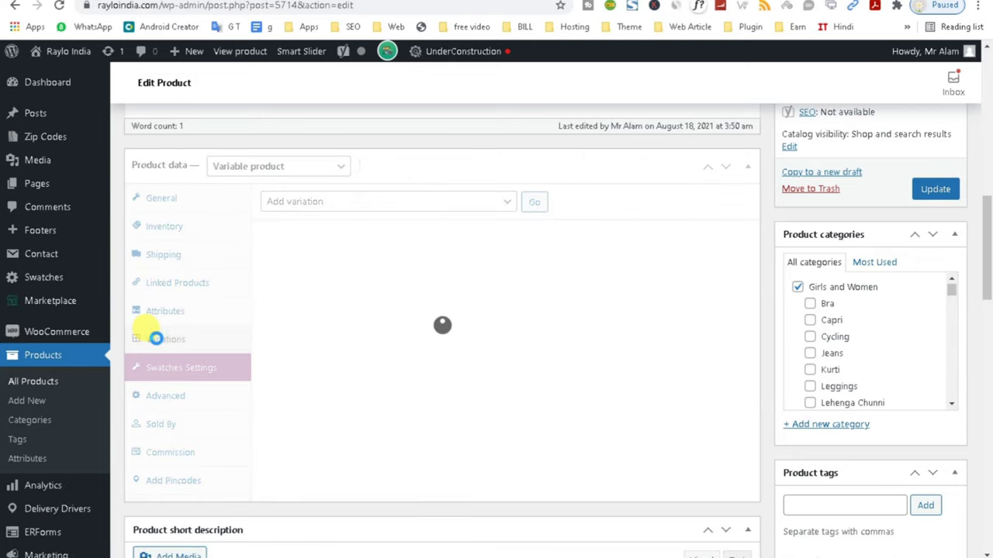
pyautogui.click(499, 203)
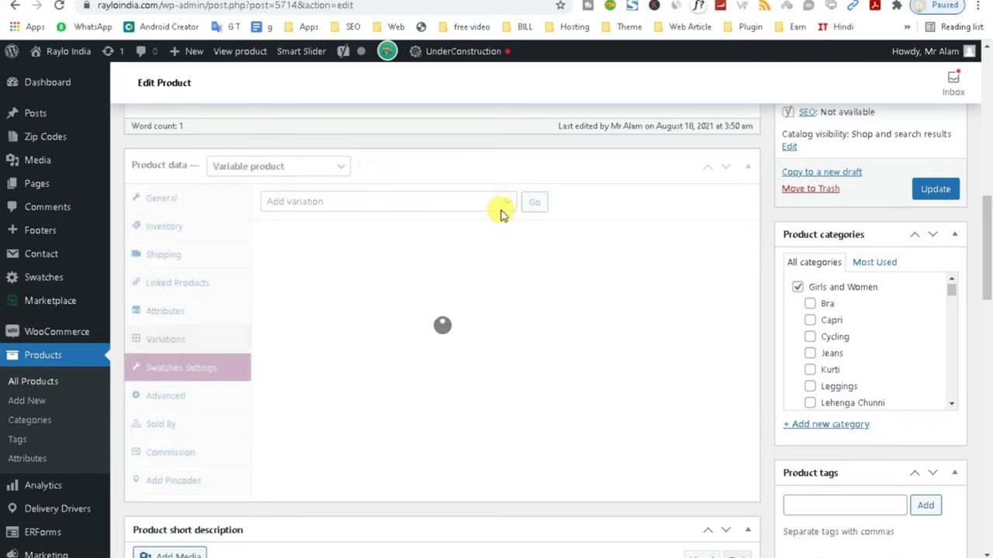
pyautogui.click(503, 202)
pyautogui.click(450, 231)
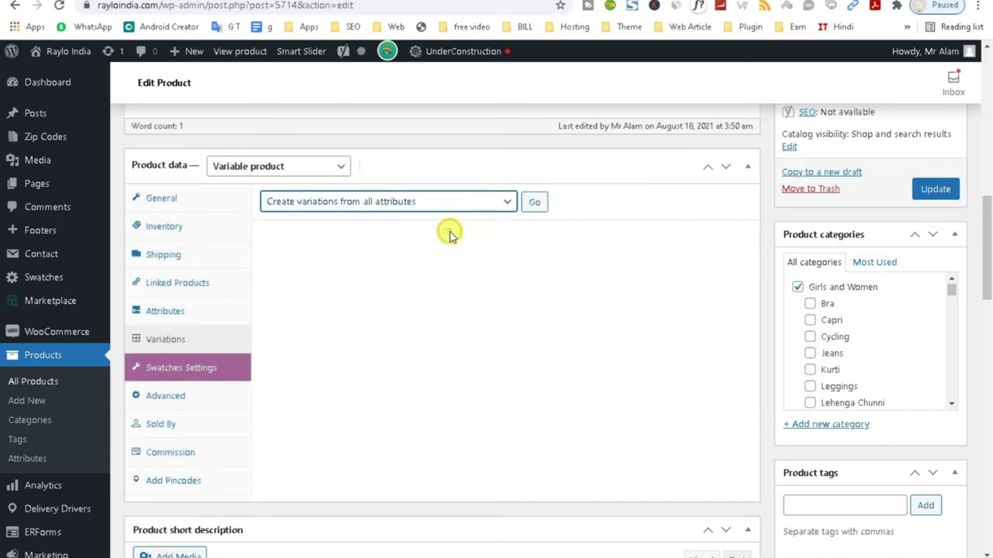
pyautogui.click(533, 203)
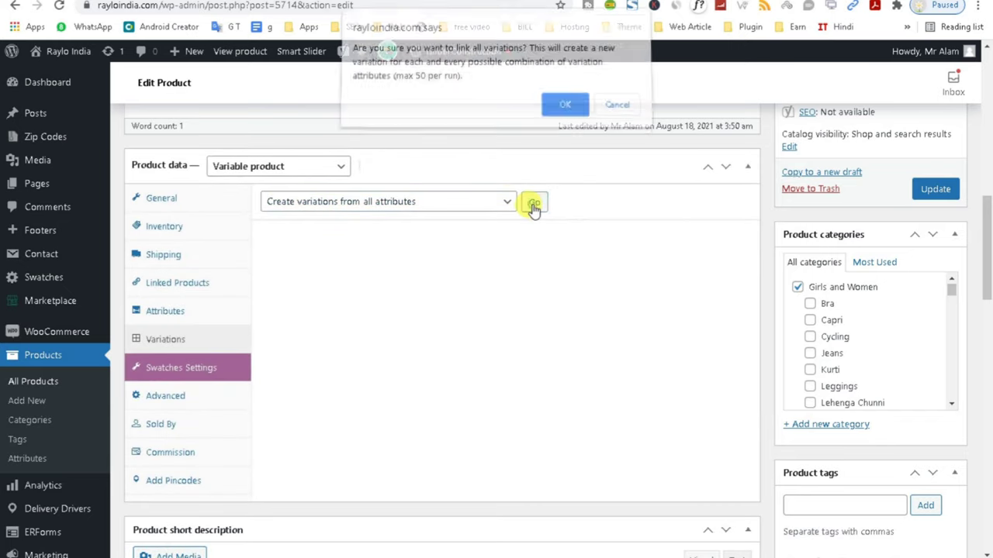
pyautogui.click(556, 116)
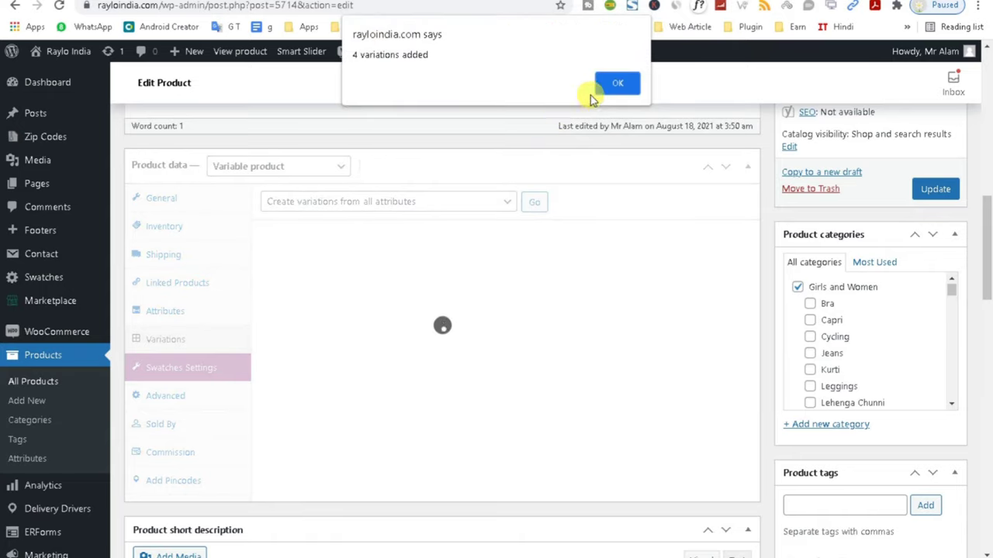
pyautogui.click(612, 86)
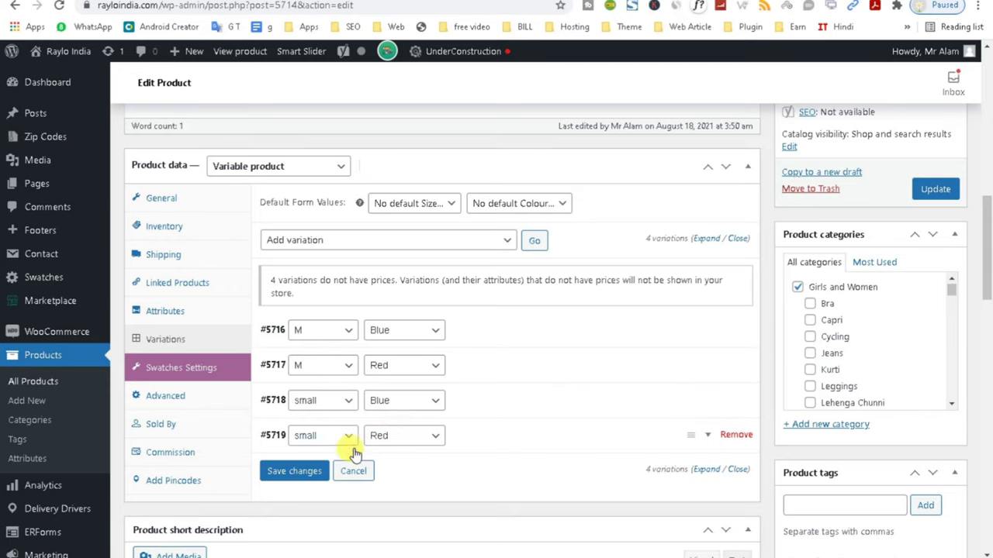
# - Set the Nutella and spread jars picture from the media library as the M Blue variation's image
pyautogui.click(484, 332)
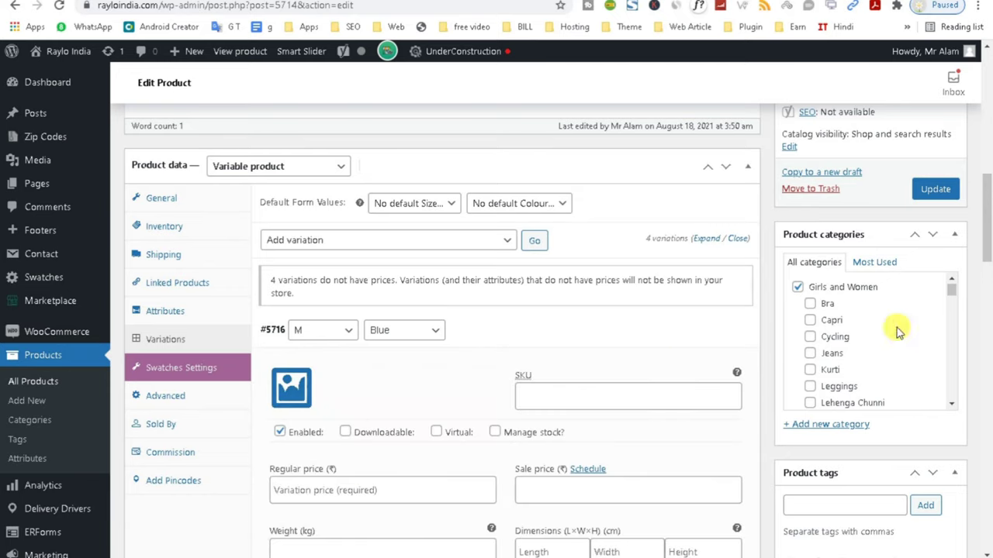
pyautogui.moveTo(987, 251); pyautogui.dragTo(989, 276)
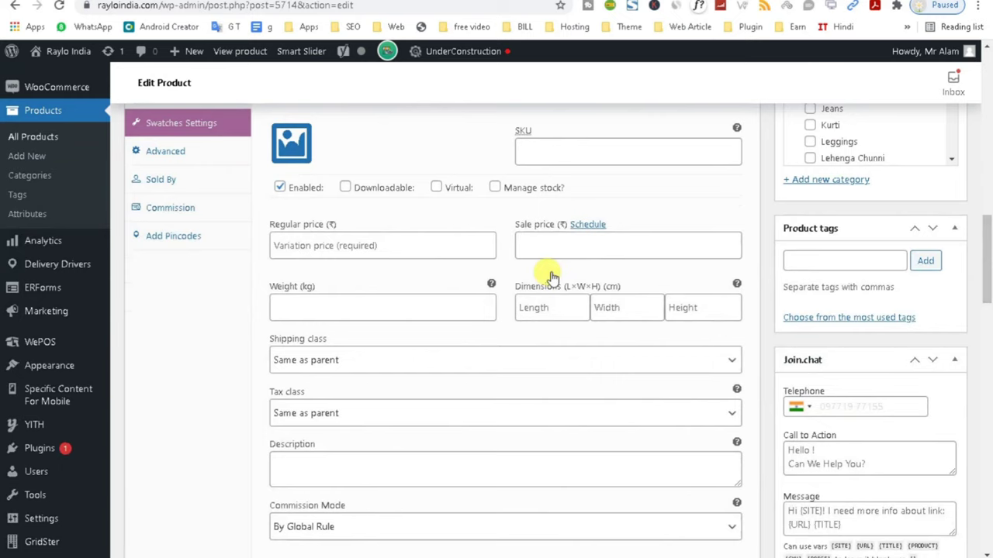
pyautogui.click(302, 155)
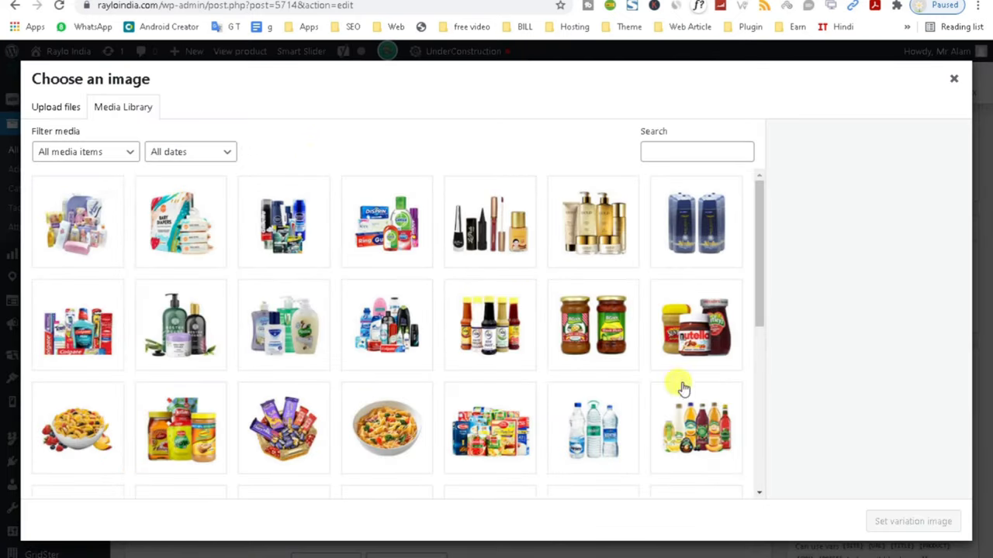
pyautogui.click(718, 339)
pyautogui.click(892, 521)
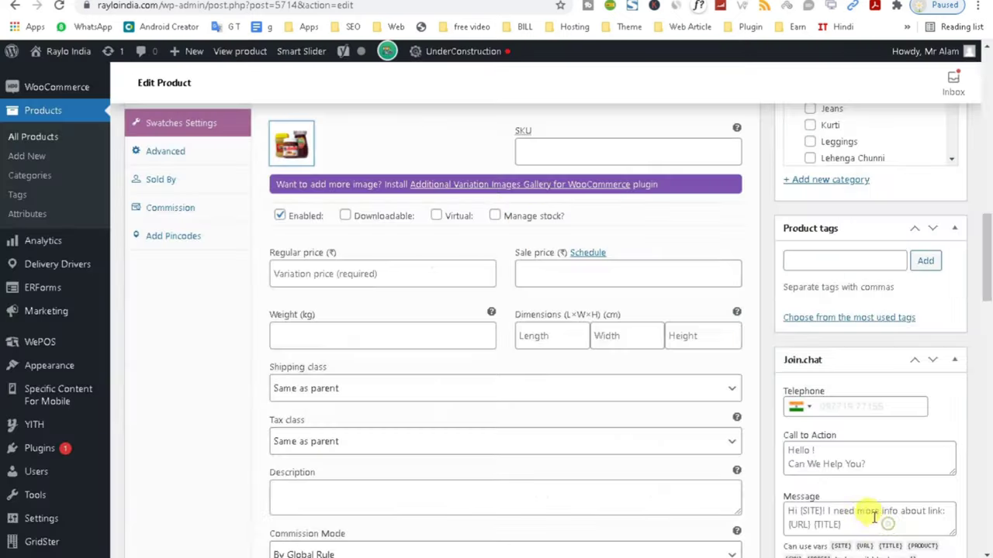
# - Set the M Blue variation's regular price to 100 and enter a lower sale price
pyautogui.scroll(3, 988, 268)
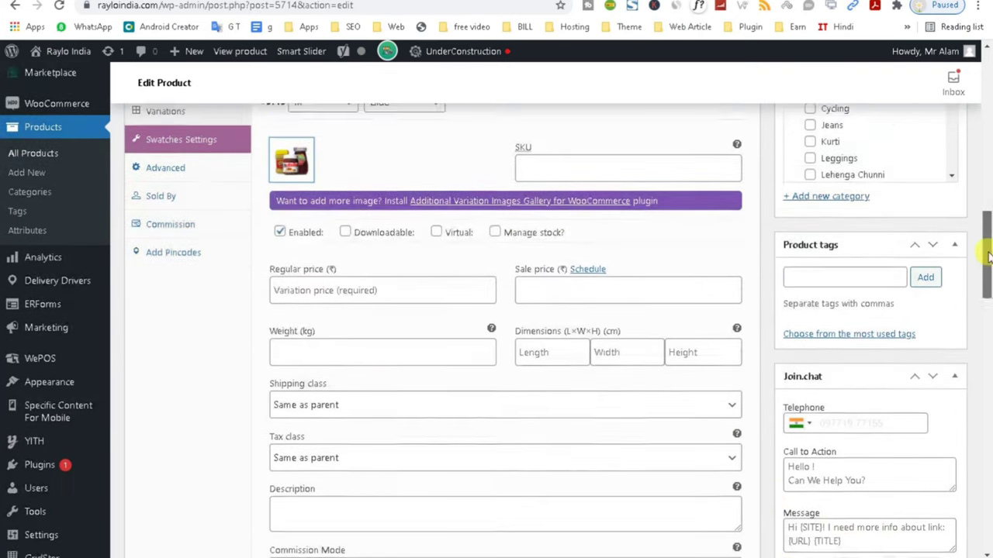
pyautogui.click(534, 309)
pyautogui.click(374, 419)
pyautogui.scroll(-3, 992, 246)
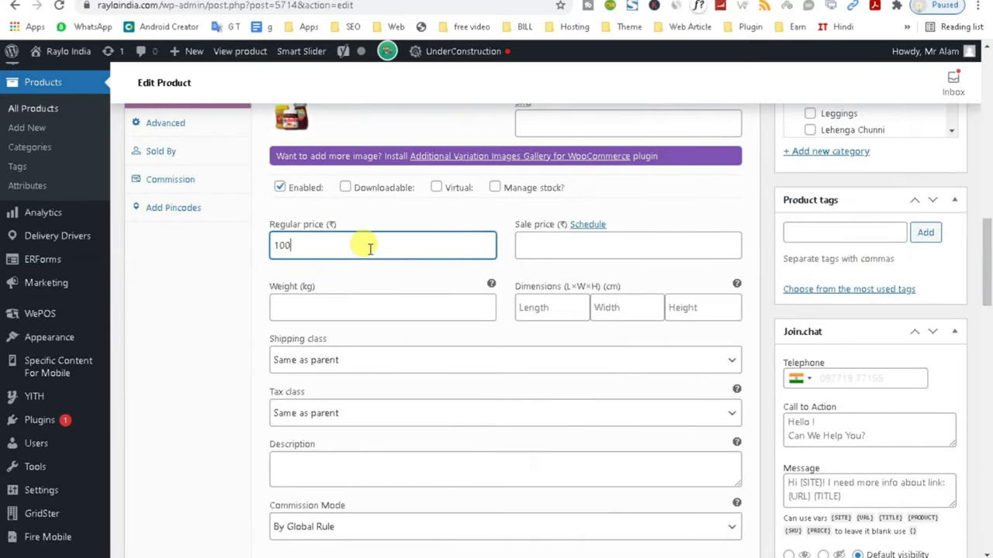
pyautogui.click(538, 237)
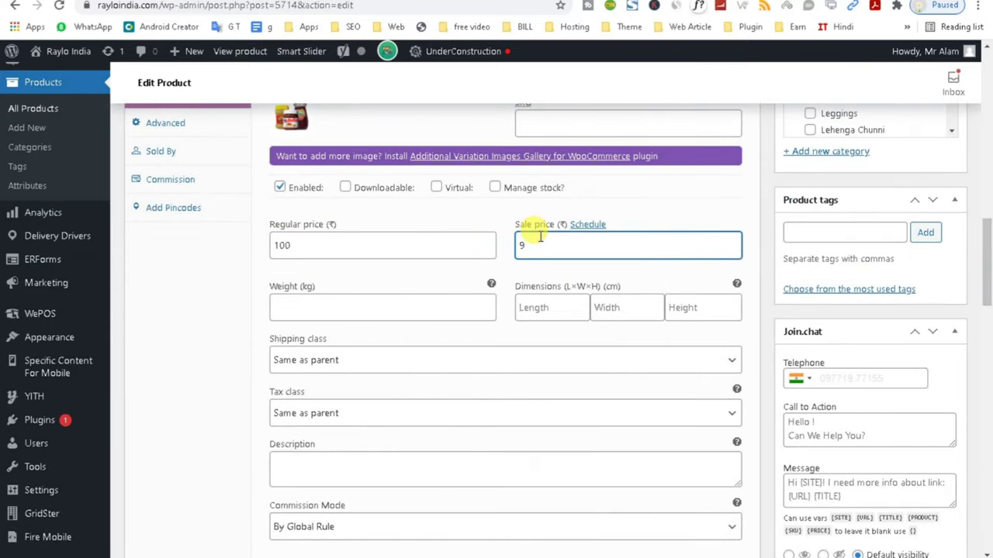
# - Set the shampoo and toiletries picture in the library's second row as the M Red variation's image
pyautogui.scroll(-5, 986, 256)
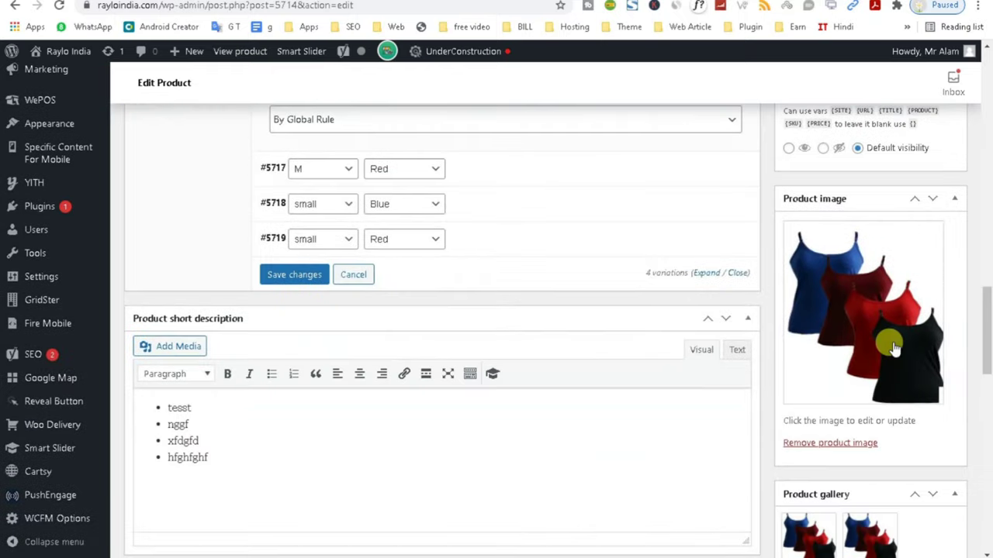
pyautogui.click(468, 169)
pyautogui.click(289, 231)
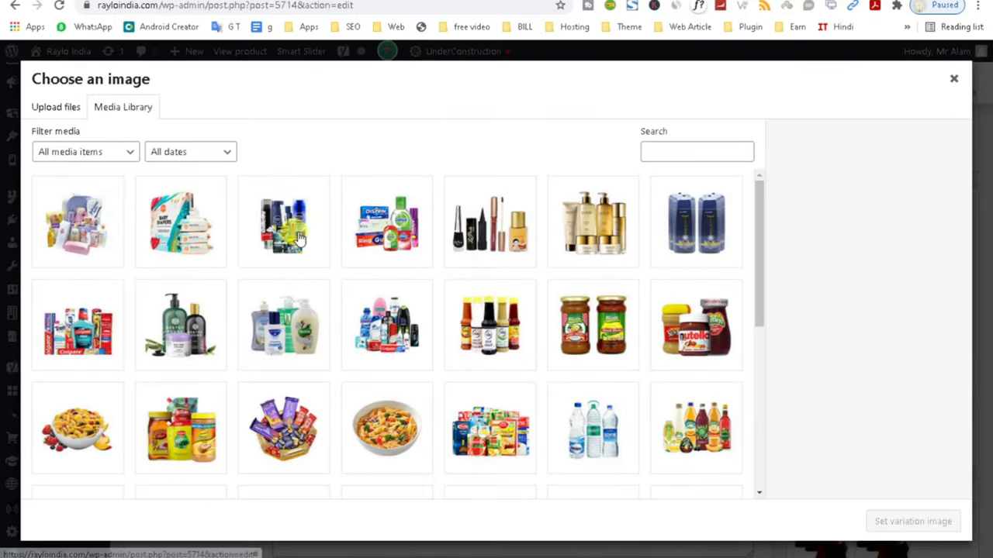
pyautogui.click(396, 356)
pyautogui.click(939, 523)
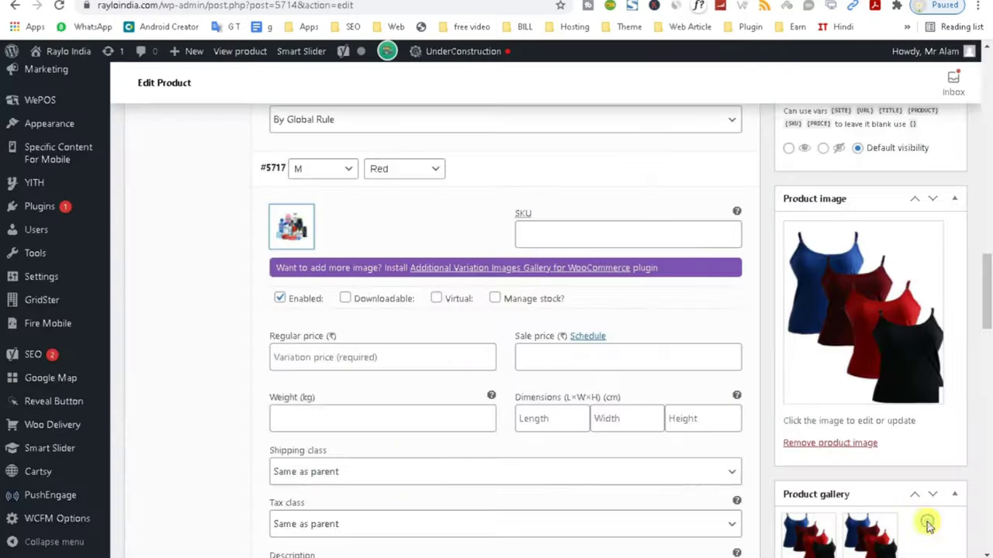
# - Set the M Red variation's regular price to 110 and its sale price to 100
pyautogui.click(331, 359)
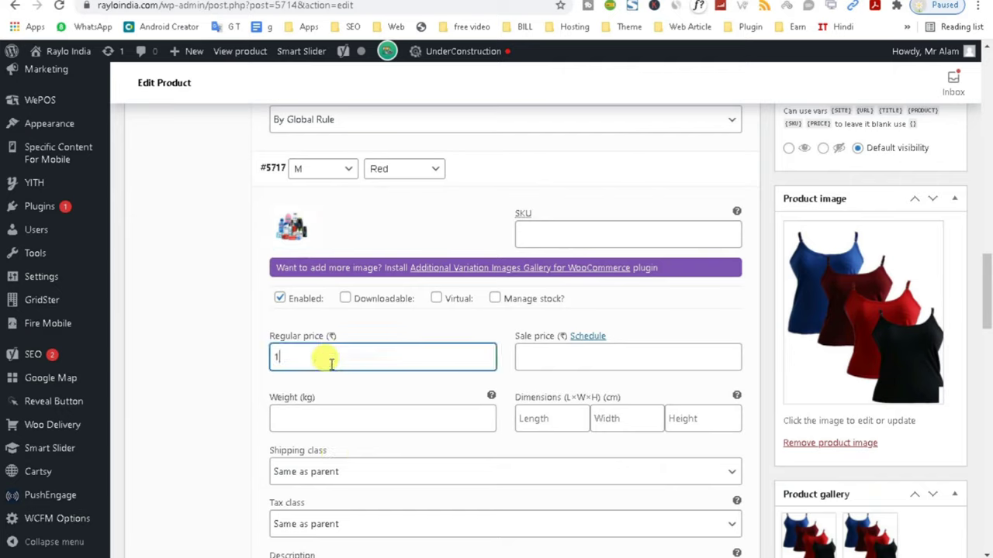
pyautogui.write('110')
pyautogui.click(583, 364)
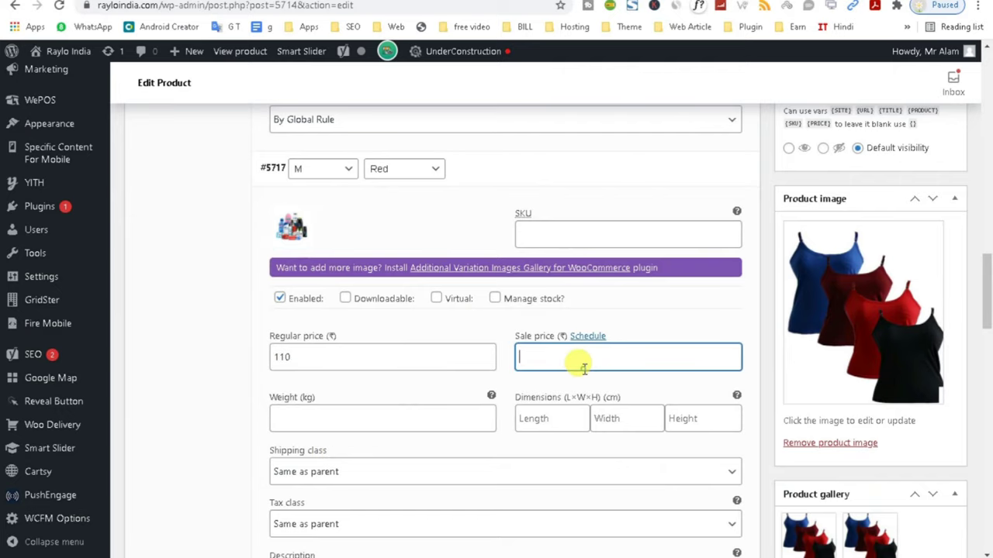
pyautogui.write('100')
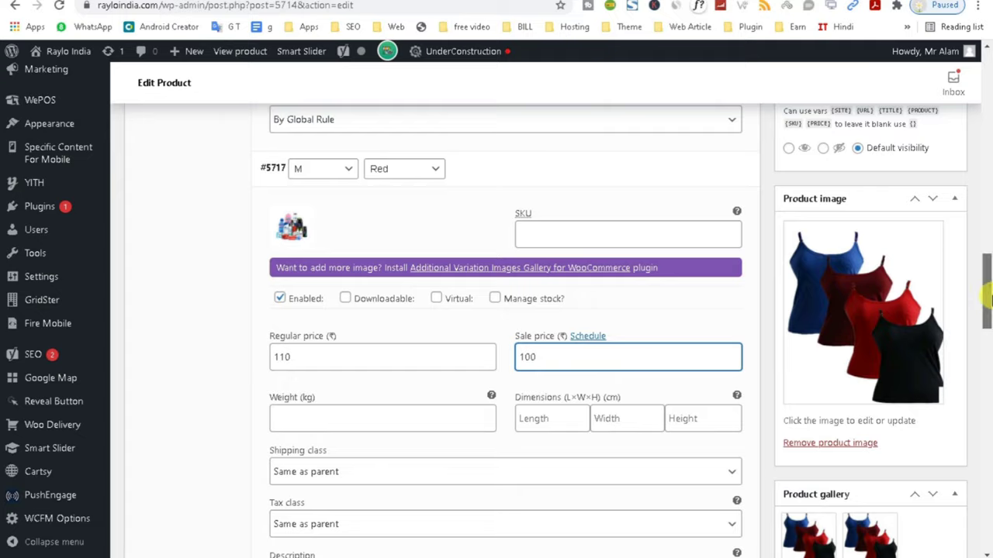
# - Give the small Blue variation the antiseptic products picture, a regular price of 90 and a sale price of 80
pyautogui.scroll(-10, 598, 355)
pyautogui.click(536, 115)
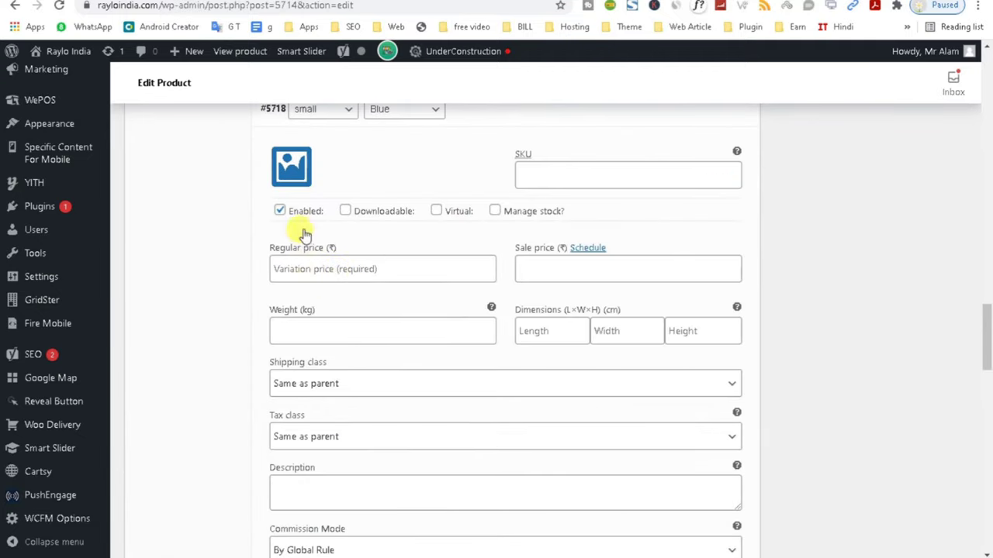
pyautogui.click(292, 175)
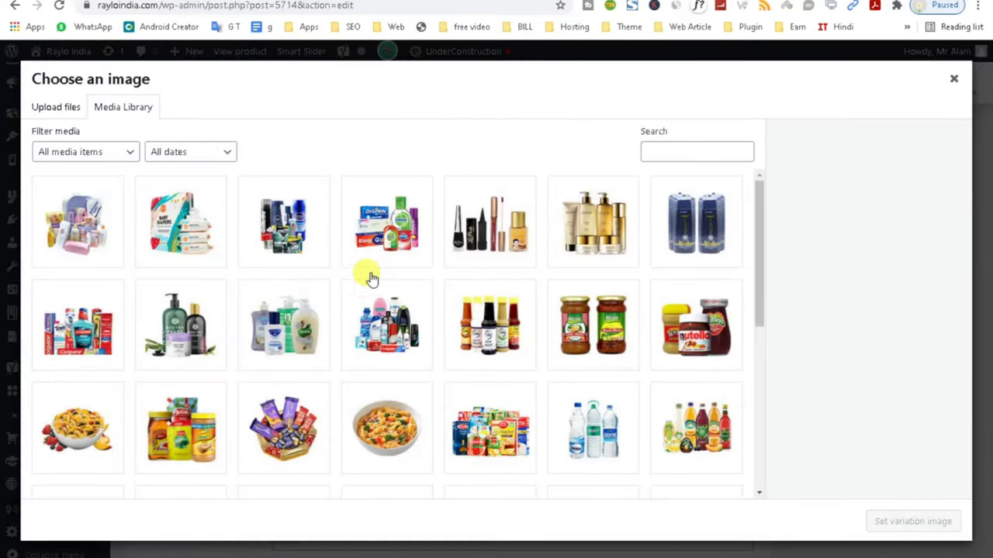
pyautogui.click(388, 256)
pyautogui.click(908, 521)
pyautogui.click(324, 295)
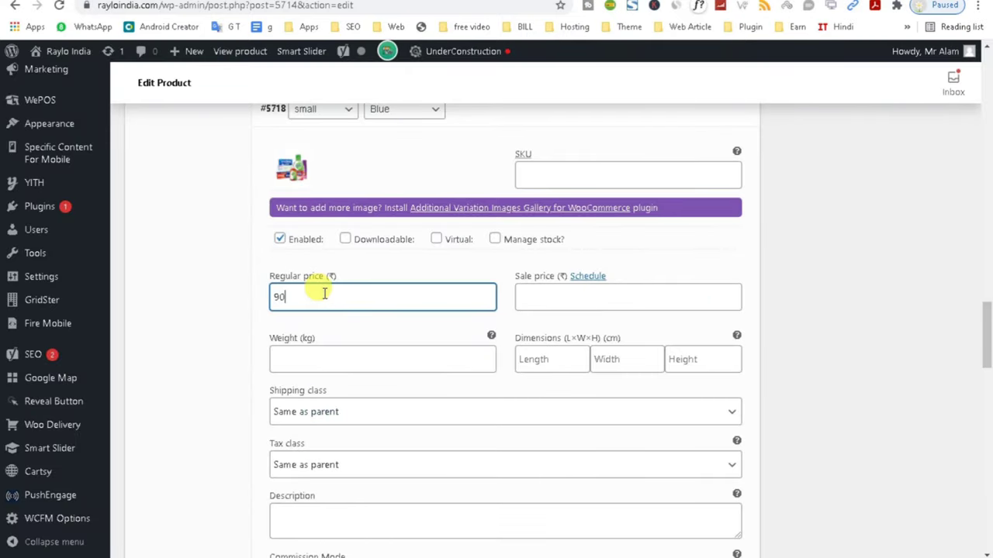
pyautogui.click(572, 298)
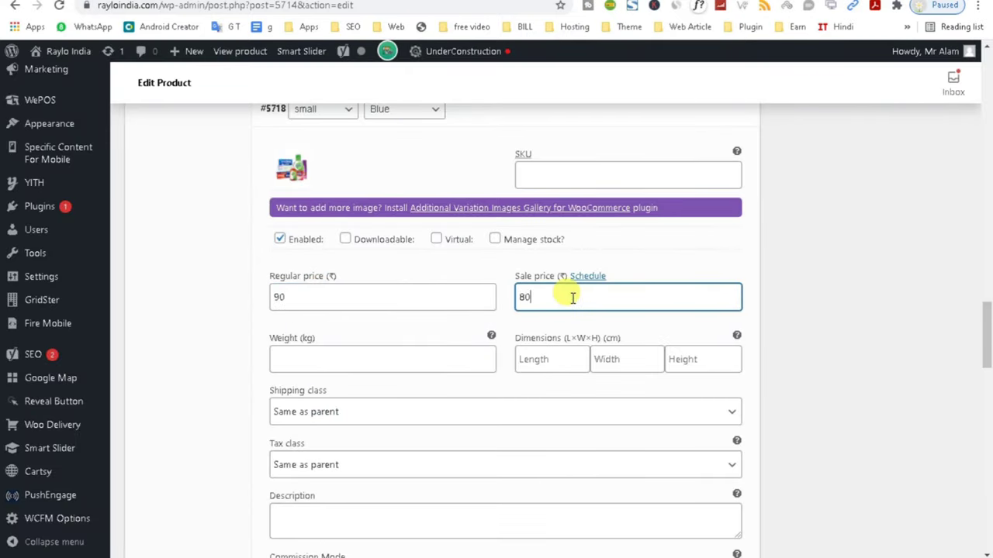
# - Set the hand wash bottles picture from the media library as the small Red variation's image
pyautogui.moveTo(986, 326); pyautogui.dragTo(812, 383)
pyautogui.click(476, 321)
pyautogui.click(291, 374)
pyautogui.click(284, 326)
pyautogui.click(923, 522)
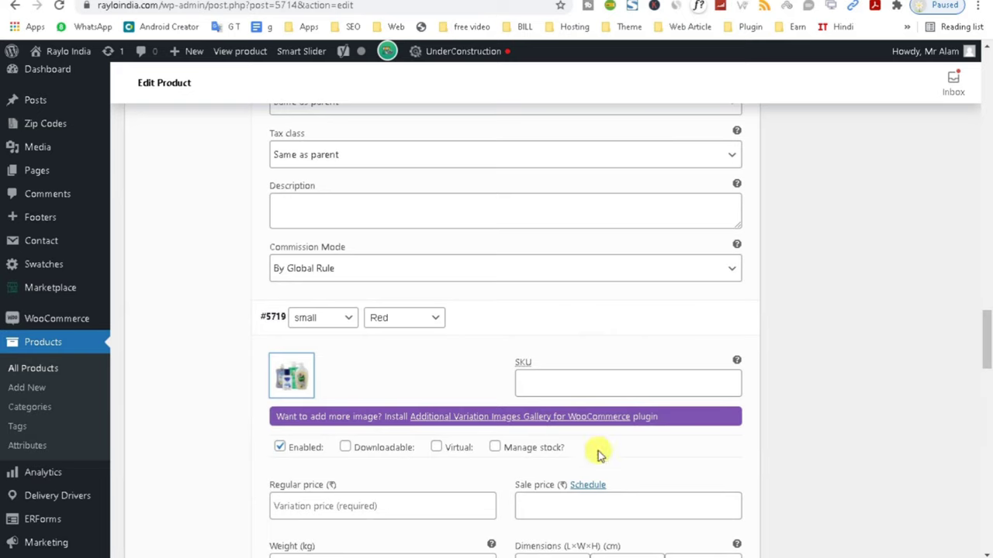
# - Set the small Red variation's regular price to 70 and sale price to 60, and save the variation changes
pyautogui.moveTo(987, 351); pyautogui.dragTo(986, 380)
pyautogui.click(296, 252)
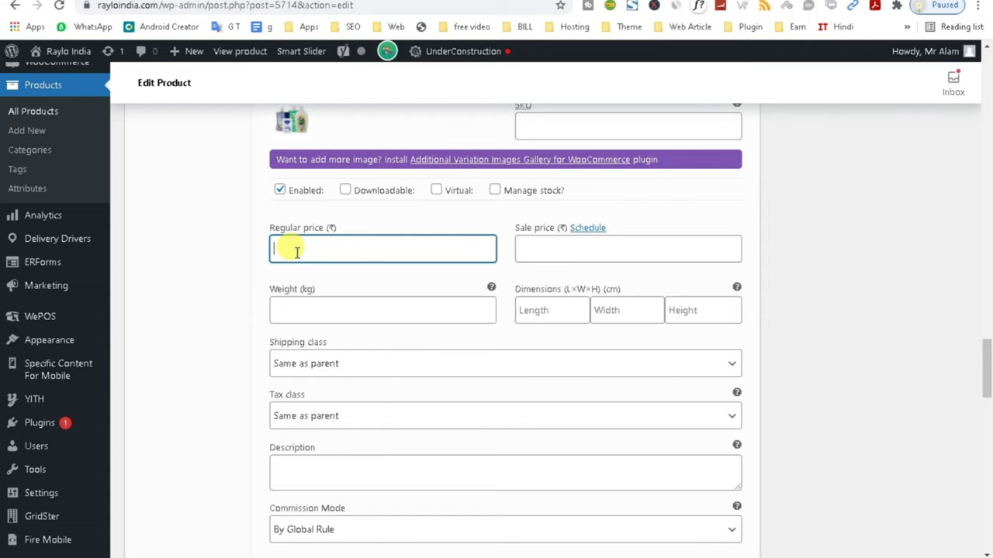
pyautogui.click(578, 243)
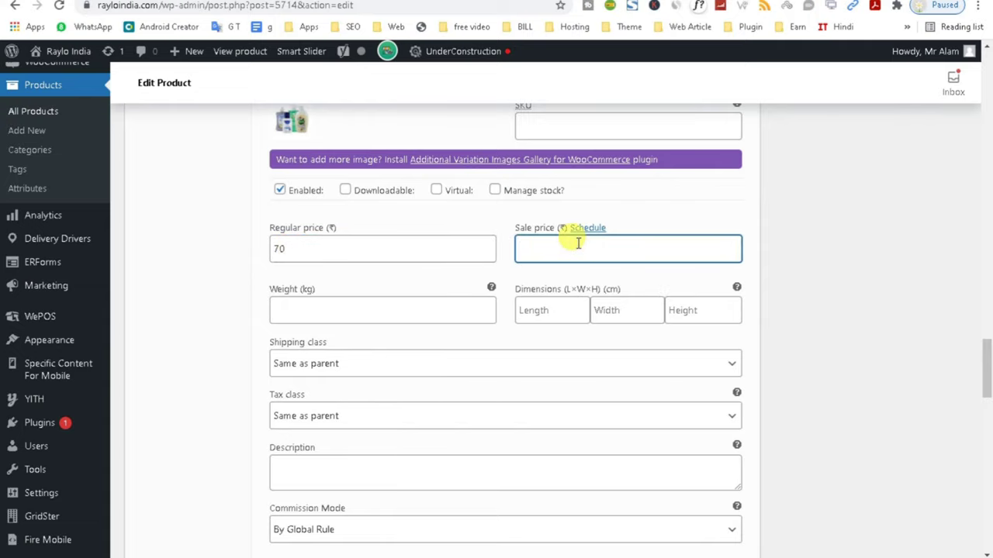
pyautogui.moveTo(986, 367); pyautogui.dragTo(986, 421)
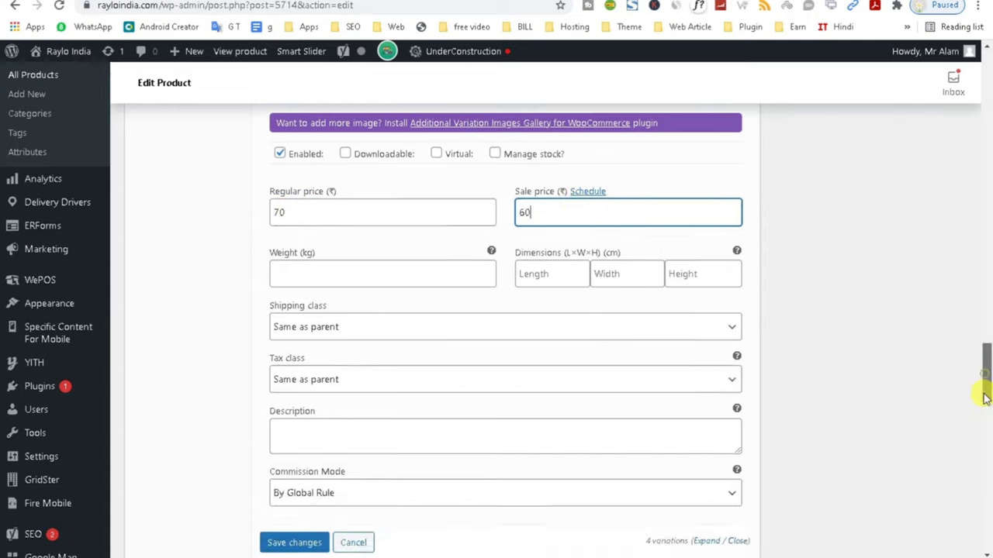
pyautogui.click(279, 124)
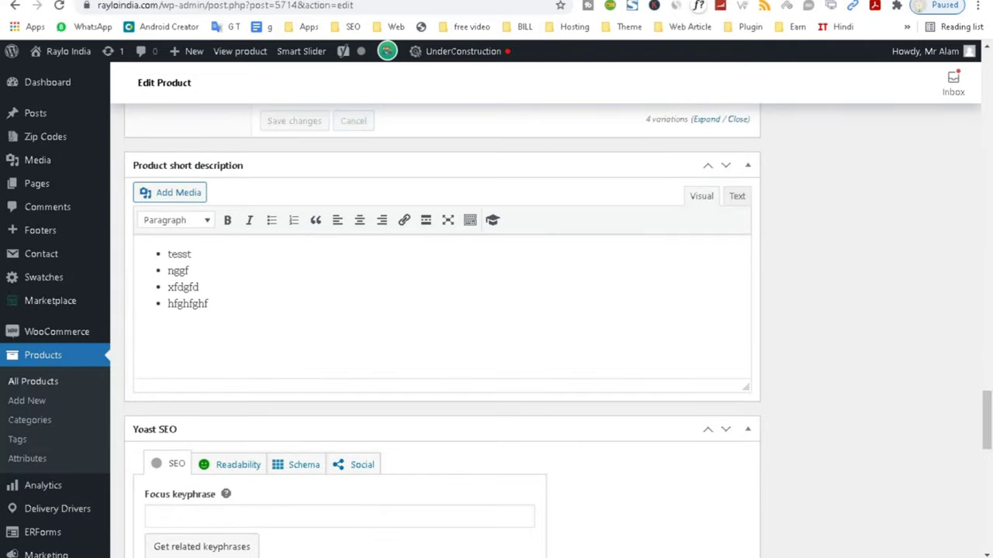
# - Update the product with its saved variations and reload its storefront page
pyautogui.moveTo(987, 423); pyautogui.dragTo(989, 196)
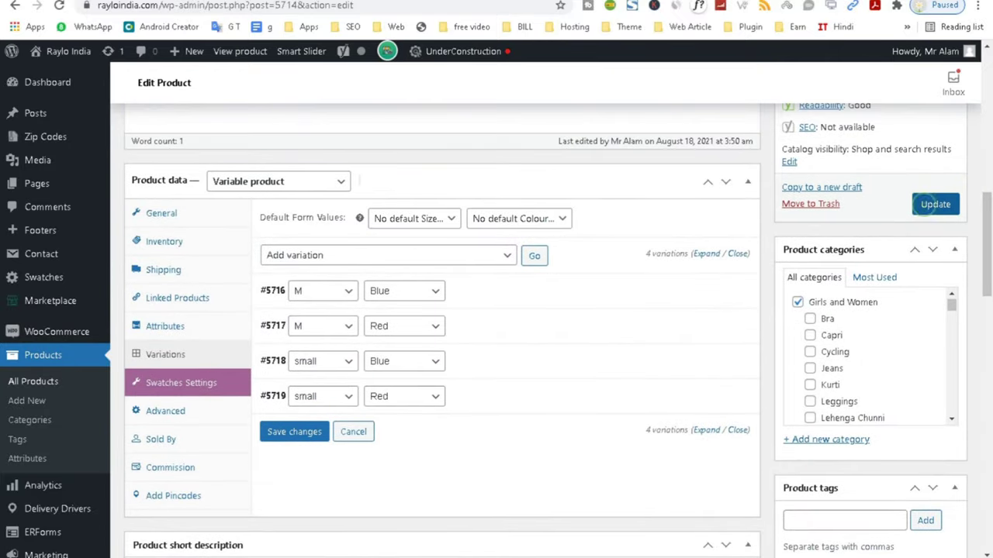
pyautogui.click(936, 204)
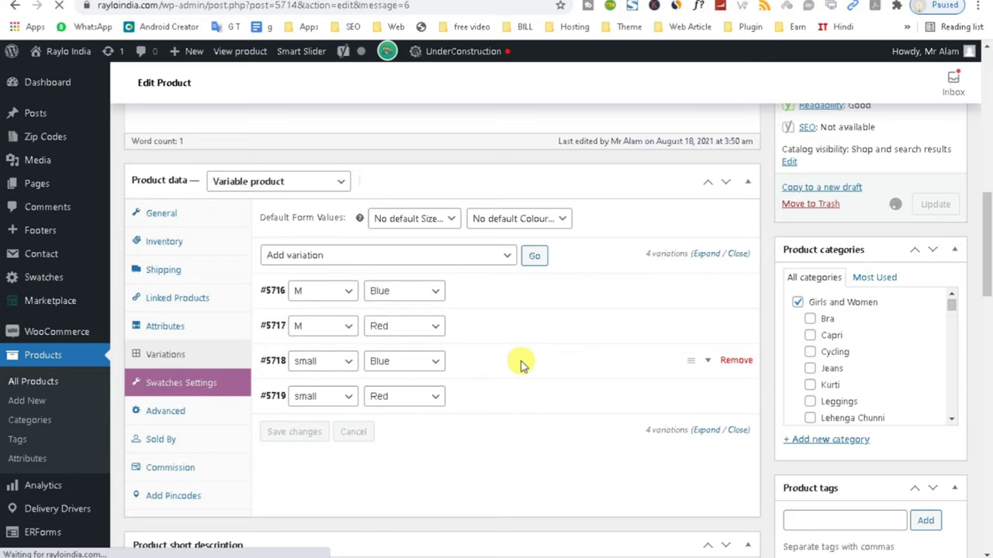
pyautogui.click(253, 161)
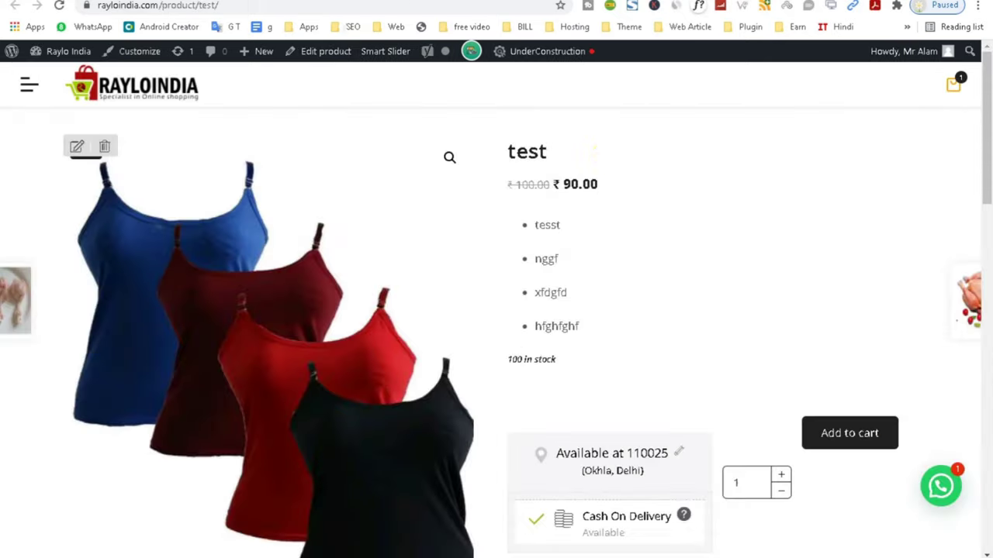
pyautogui.click(58, 8)
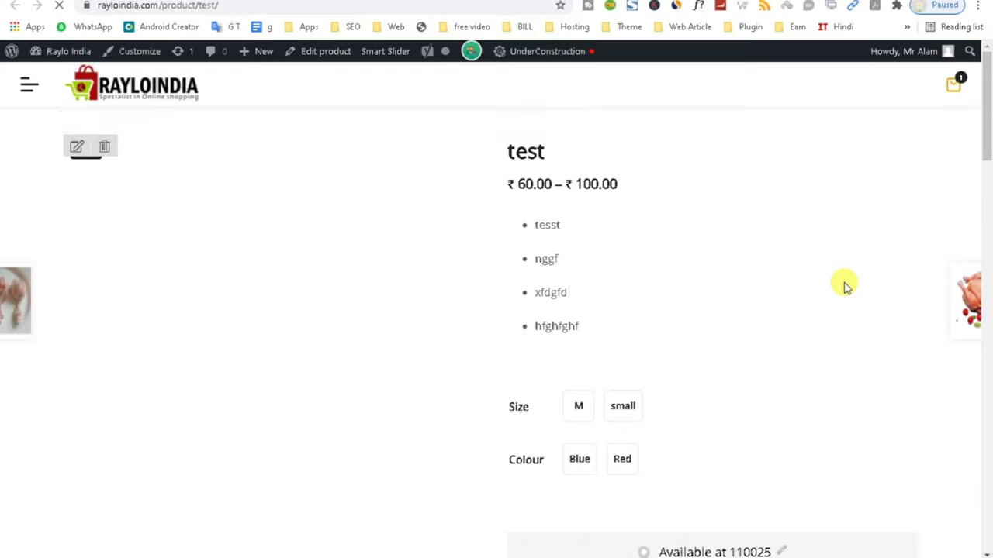
# - Check the image and price of the small Red and small Blue variations on the product page
pyautogui.scroll(-2, 989, 166)
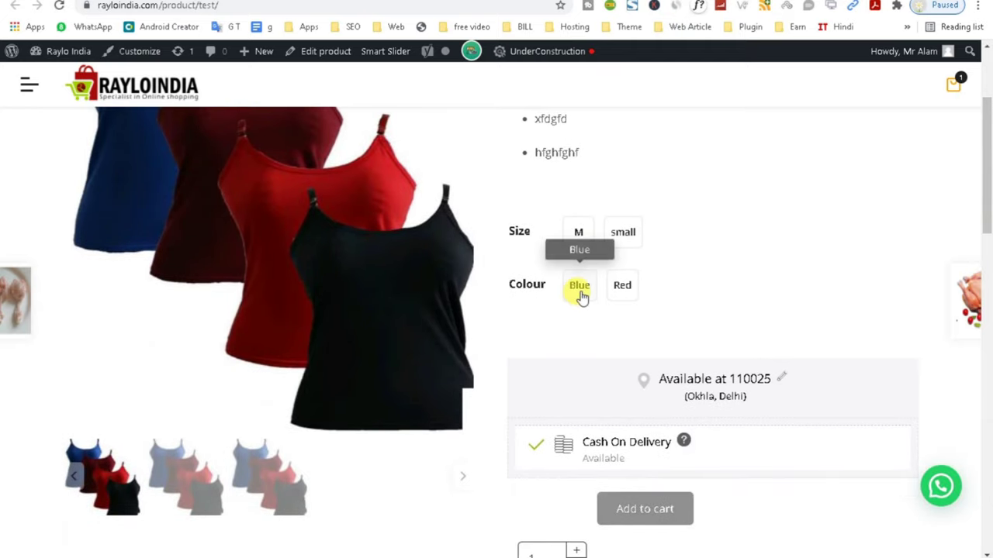
pyautogui.click(579, 287)
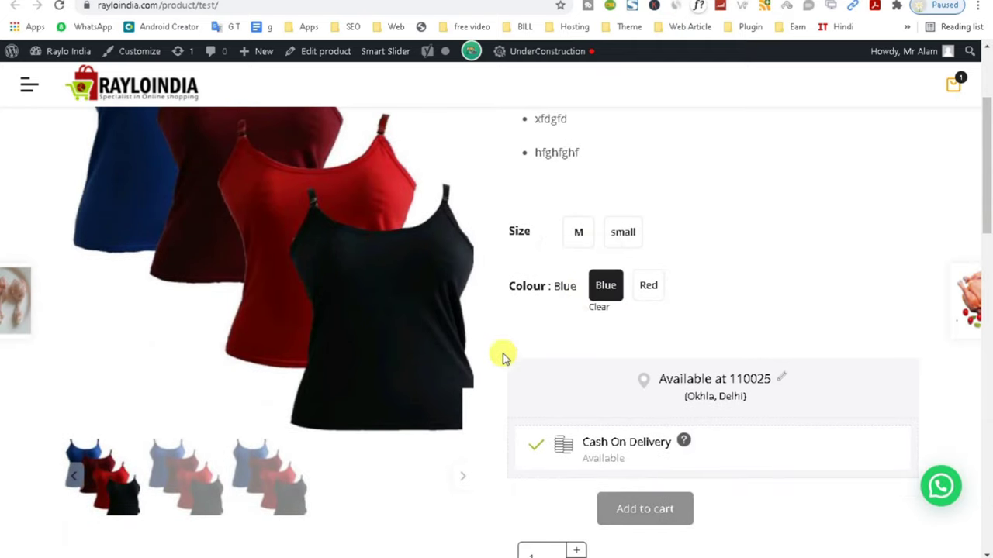
pyautogui.click(650, 297)
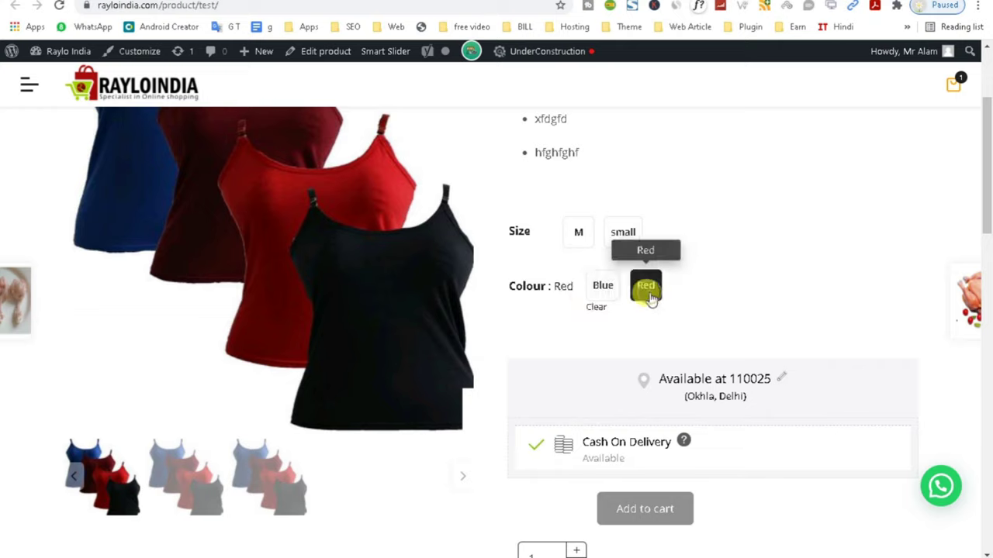
pyautogui.click(622, 236)
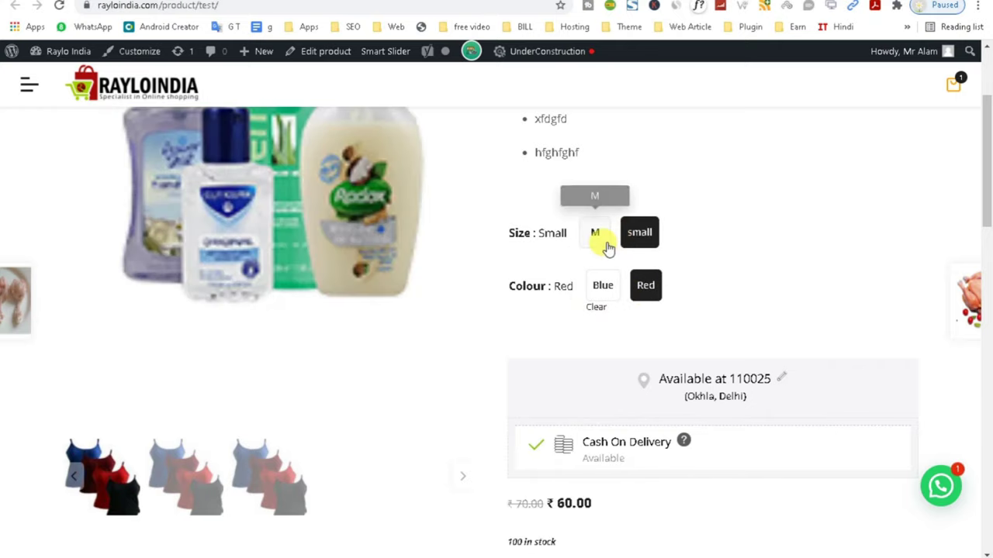
pyautogui.moveTo(983, 189)
pyautogui.mouseDown()
pyautogui.moveTo(986, 237)
pyautogui.moveTo(982, 200)
pyautogui.mouseUp()
pyautogui.click(601, 309)
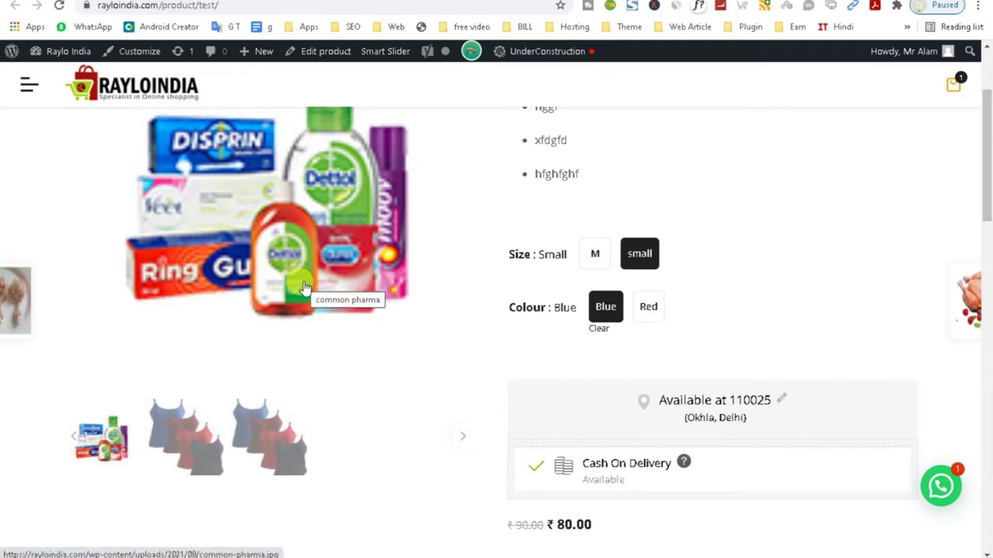
# - Check the image and price of the M Blue and M Red variations on the product page
pyautogui.click(593, 256)
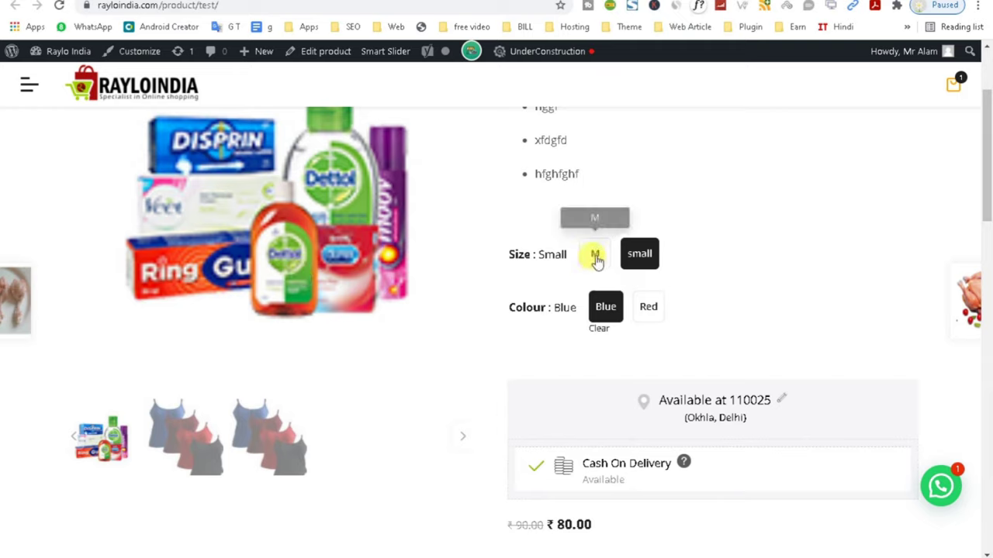
pyautogui.click(645, 307)
pyautogui.moveTo(985, 207)
pyautogui.mouseDown()
pyautogui.moveTo(969, 410)
pyautogui.moveTo(974, 217)
pyautogui.mouseUp()
pyautogui.hotkey('alt', 'Left')
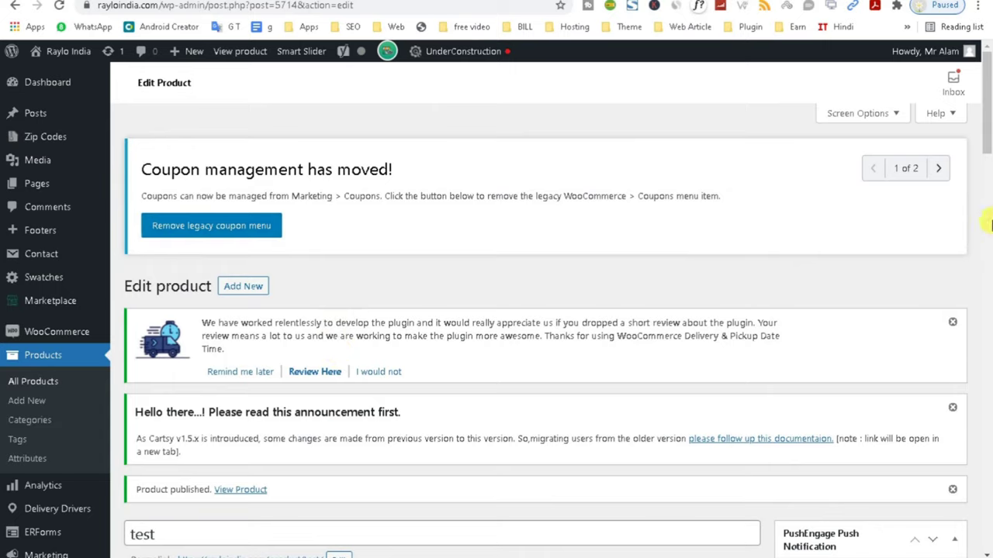
pyautogui.moveTo(985, 140); pyautogui.dragTo(981, 500)
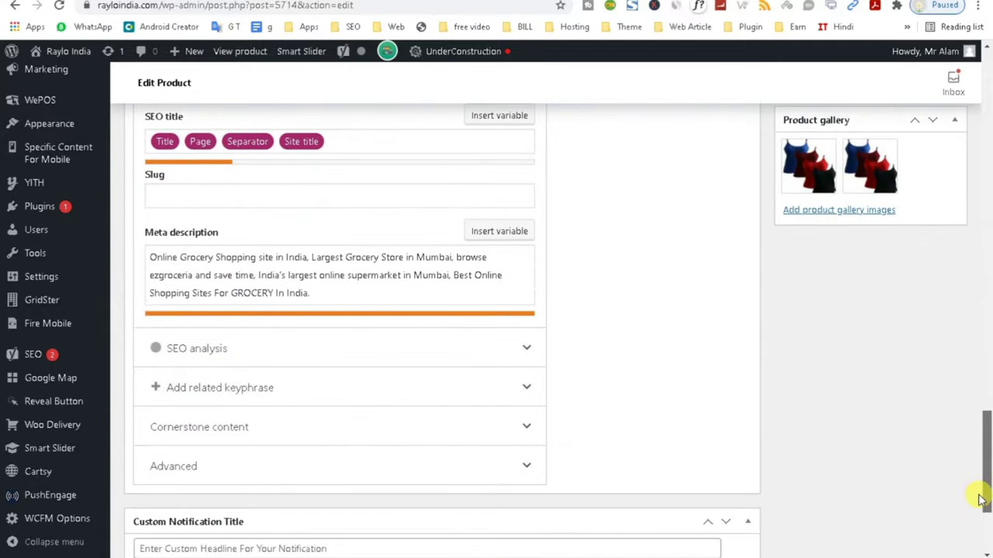
pyautogui.moveTo(988, 466); pyautogui.dragTo(988, 206)
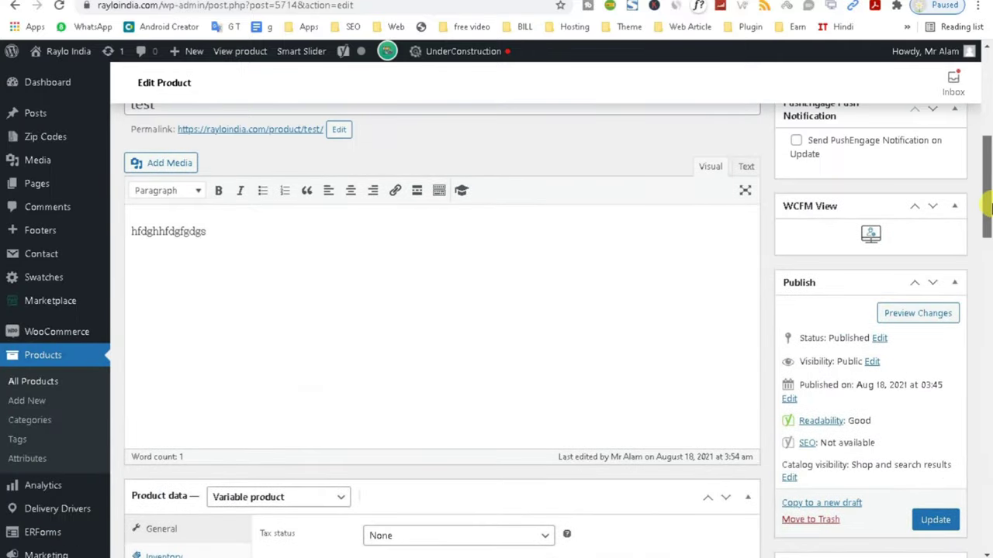
pyautogui.scroll(2, 983, 198)
pyautogui.scroll(-5, 982, 186)
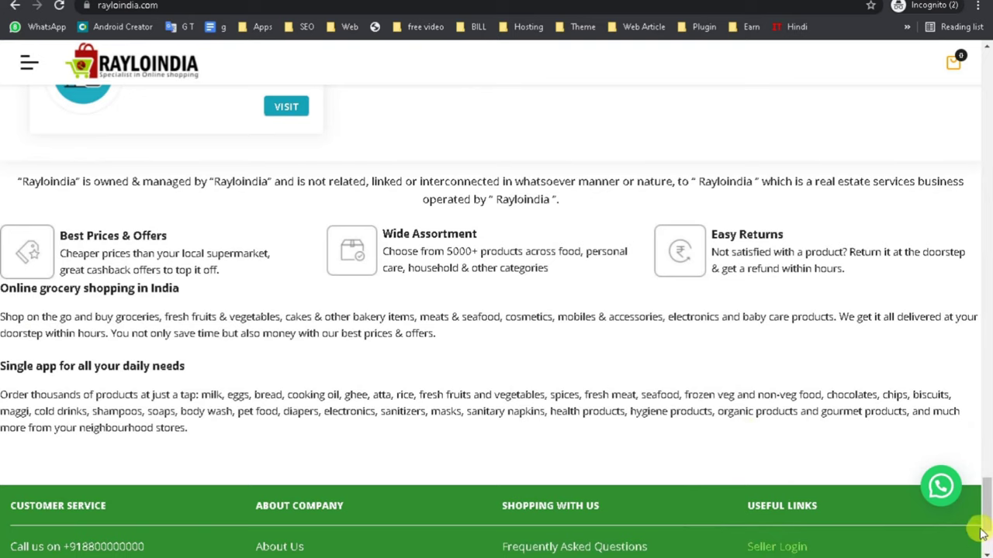
pyautogui.moveTo(979, 534); pyautogui.dragTo(930, 262)
pyautogui.click(758, 353)
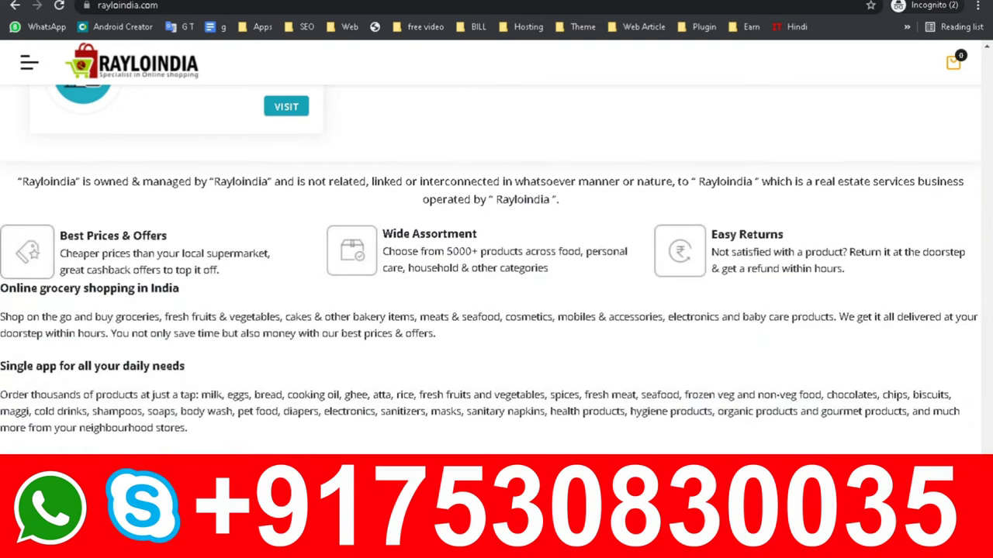
pyautogui.moveTo(987, 496); pyautogui.dragTo(987, 95)
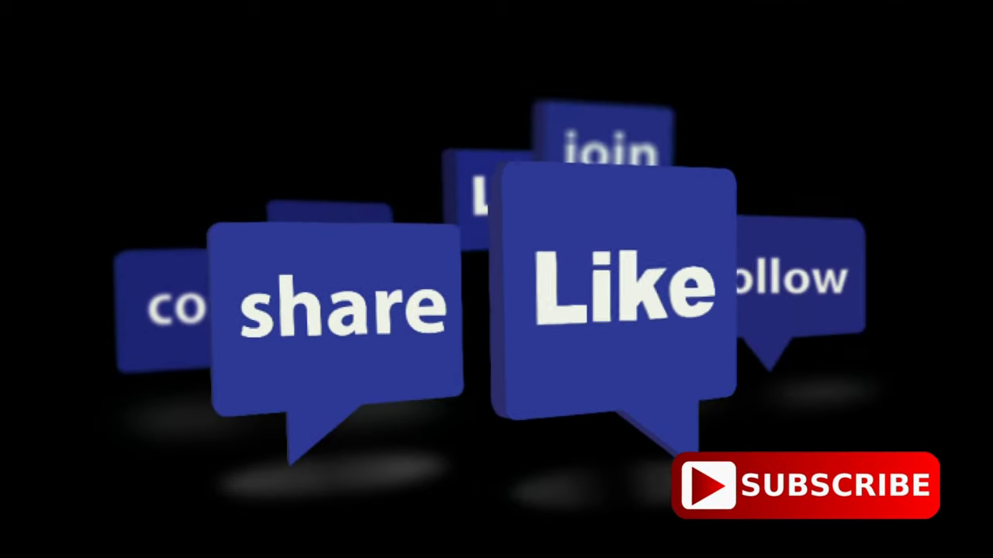